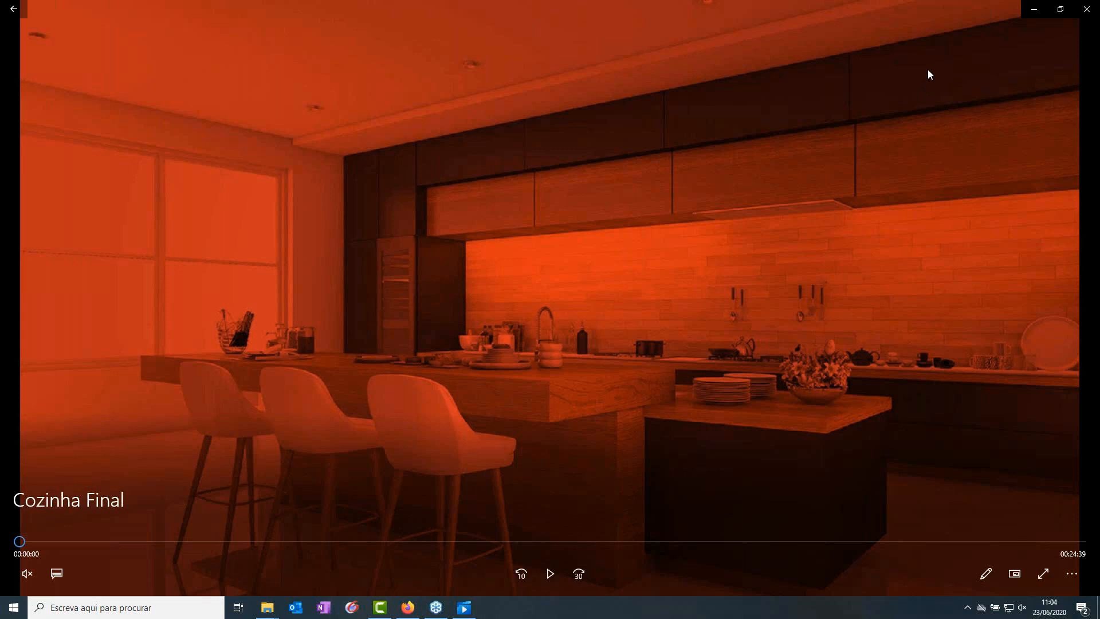
Start the Cozinha Final video and skip past the intro to the Standard component inclusion part around 00:30, leaving it playing.
left_click(550, 574)
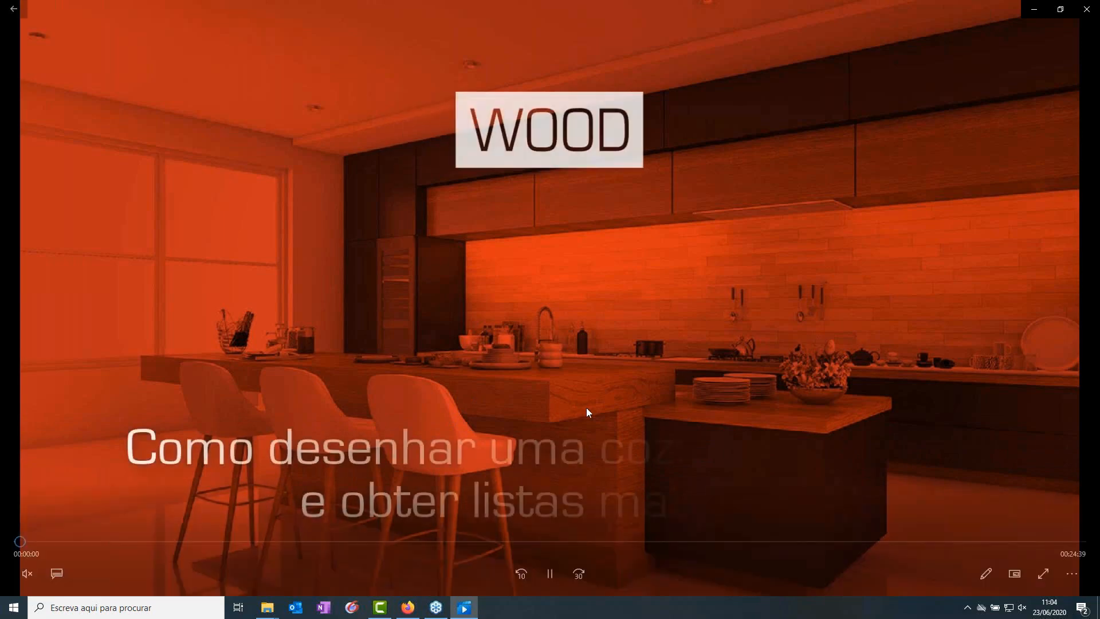
left_click_drag(26, 541, 42, 542)
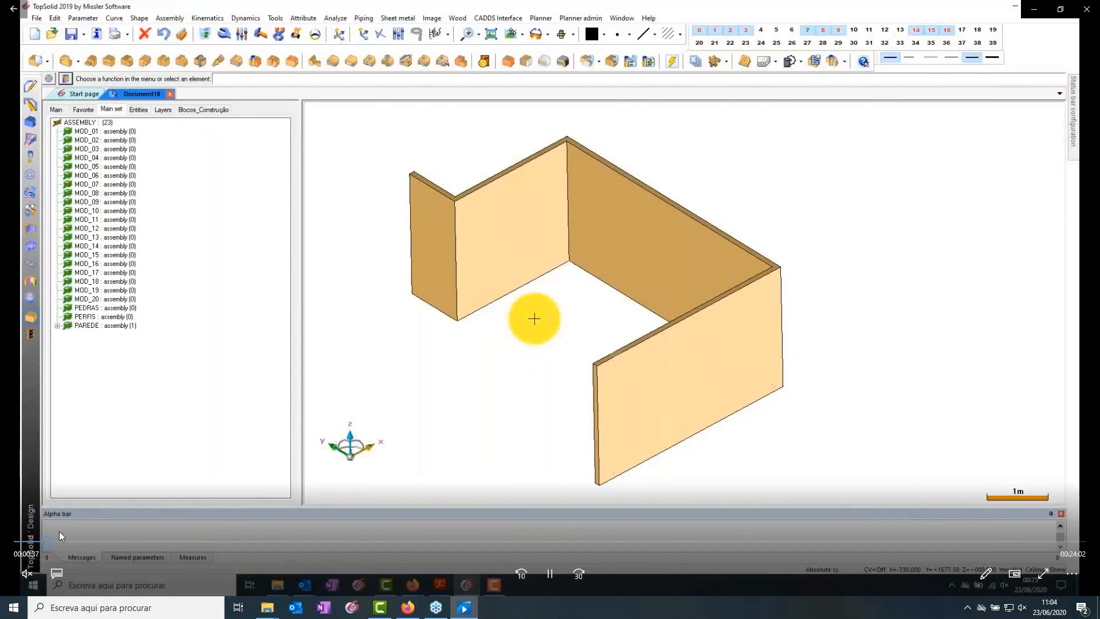
left_click(549, 572)
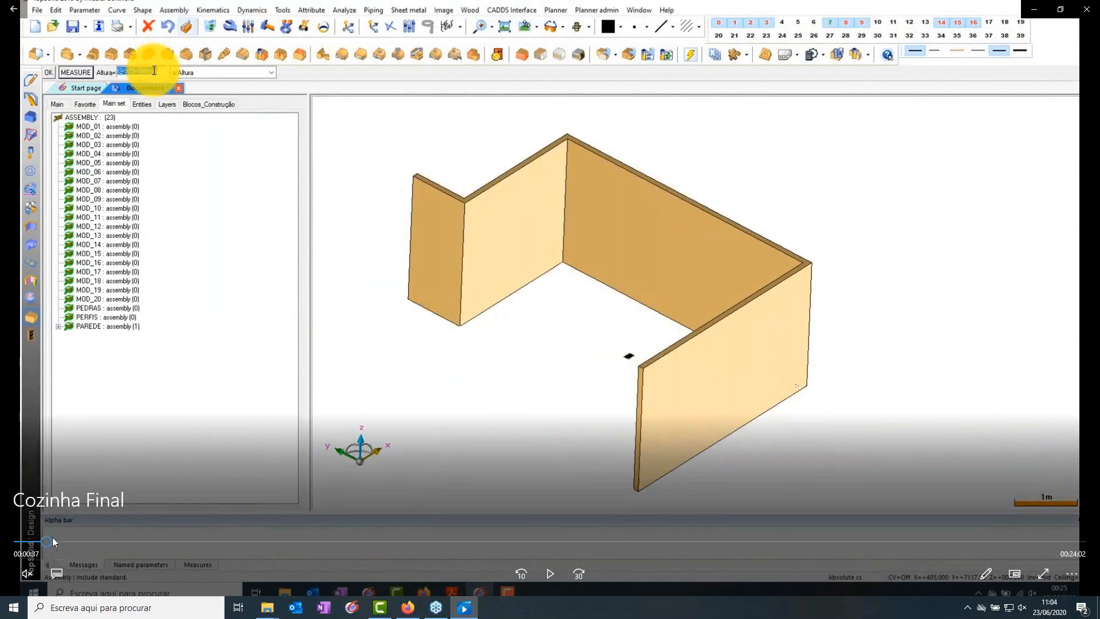
left_click(42, 541)
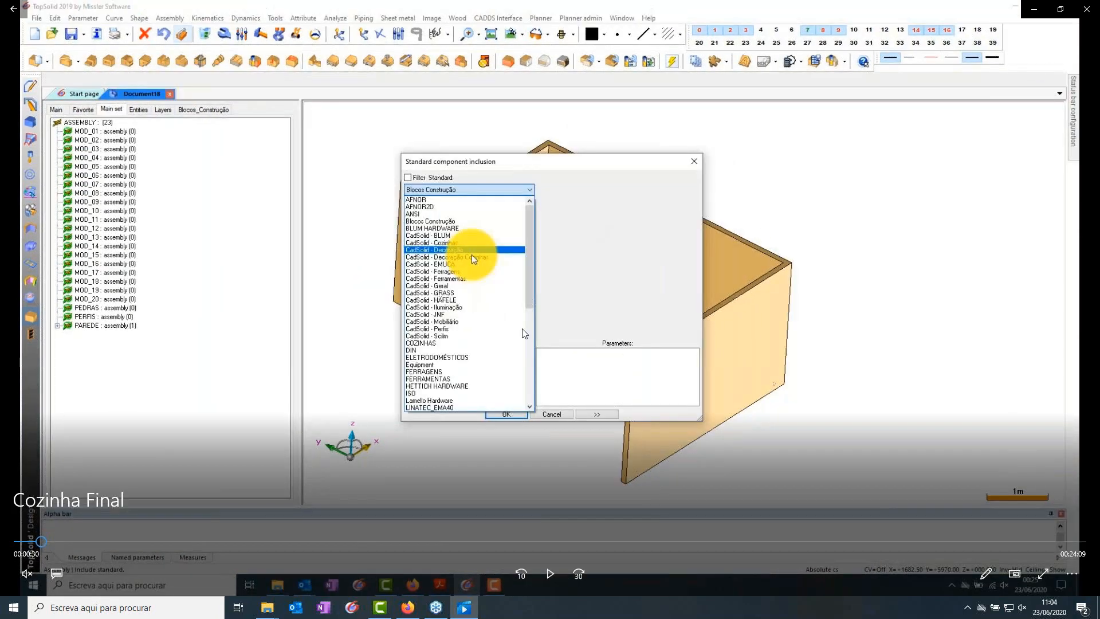
left_click_drag(42, 540, 40, 542)
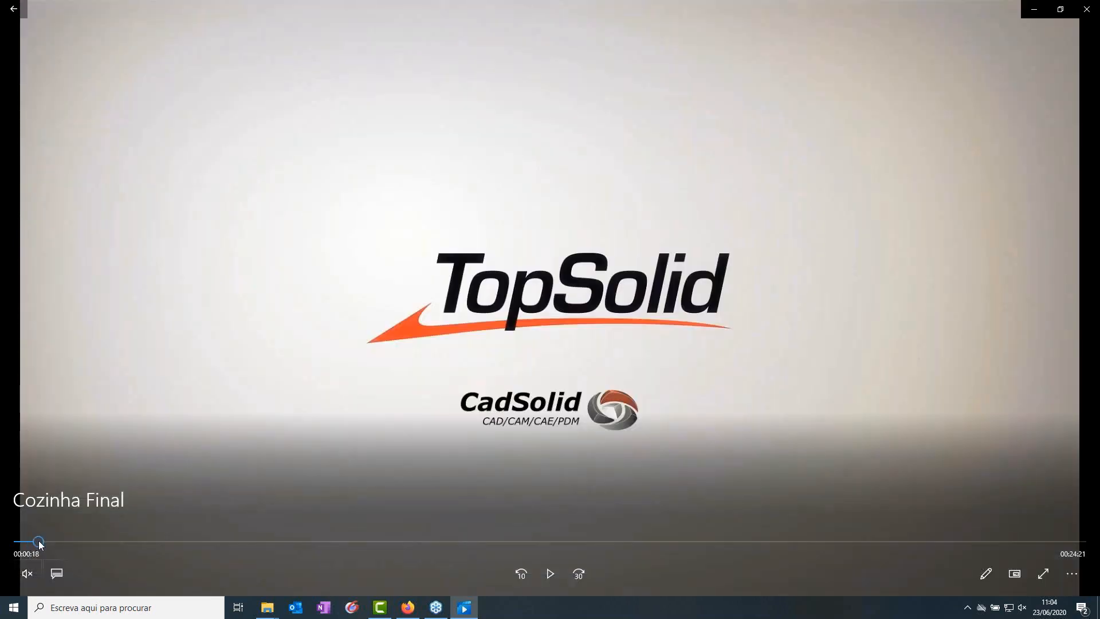
left_click(550, 574)
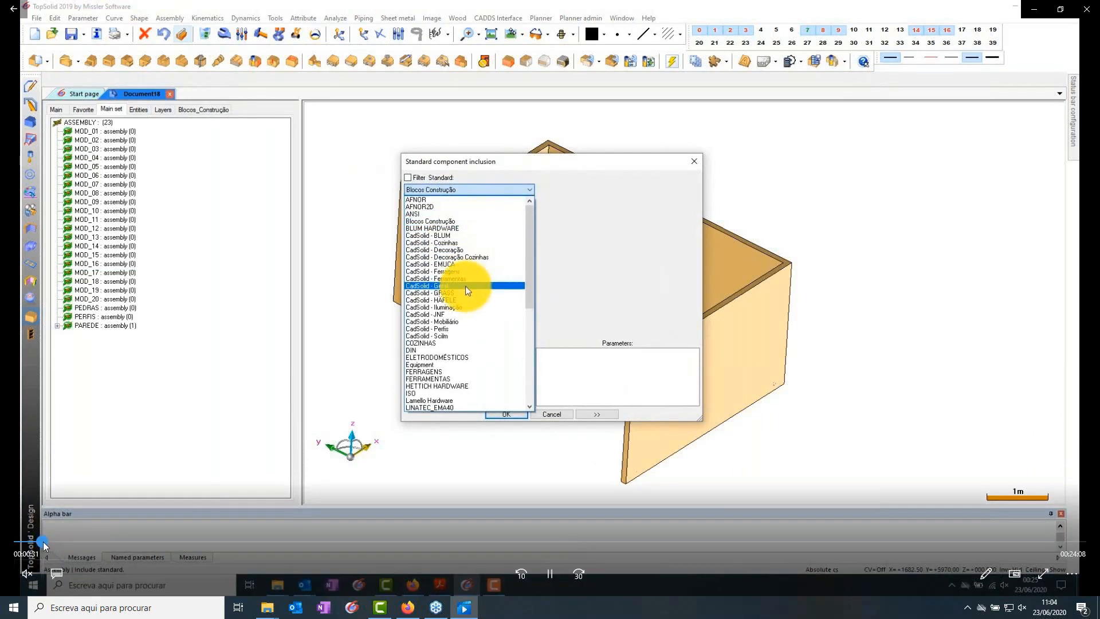
Skip ahead to about 00:41, pause, rewind to the block depth entry at 00:34 and resume playback.
left_click(49, 542)
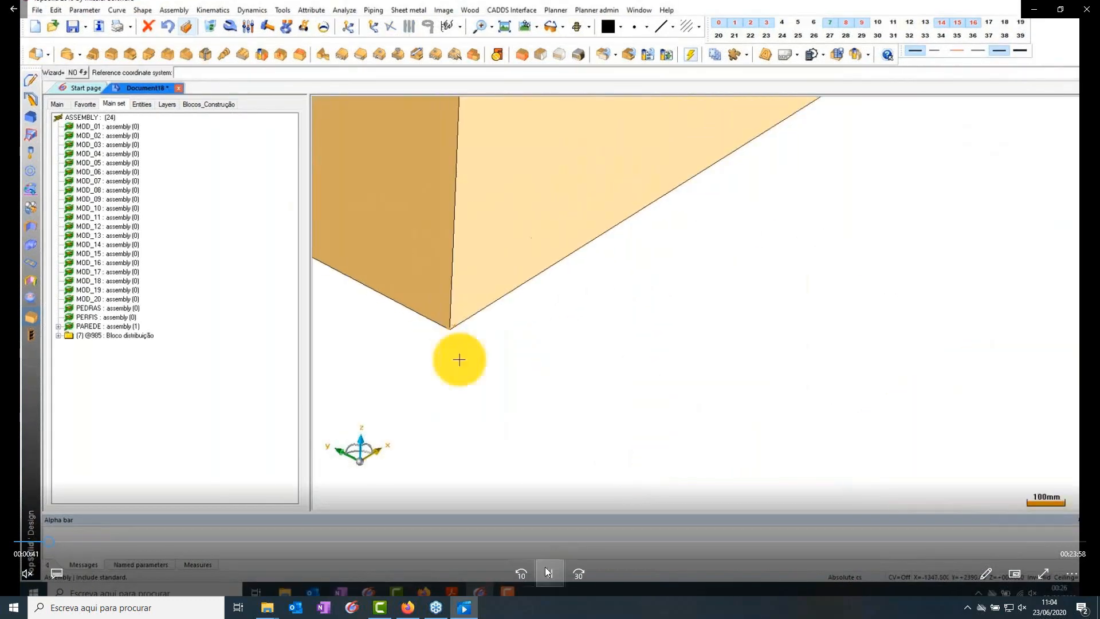
left_click(546, 568)
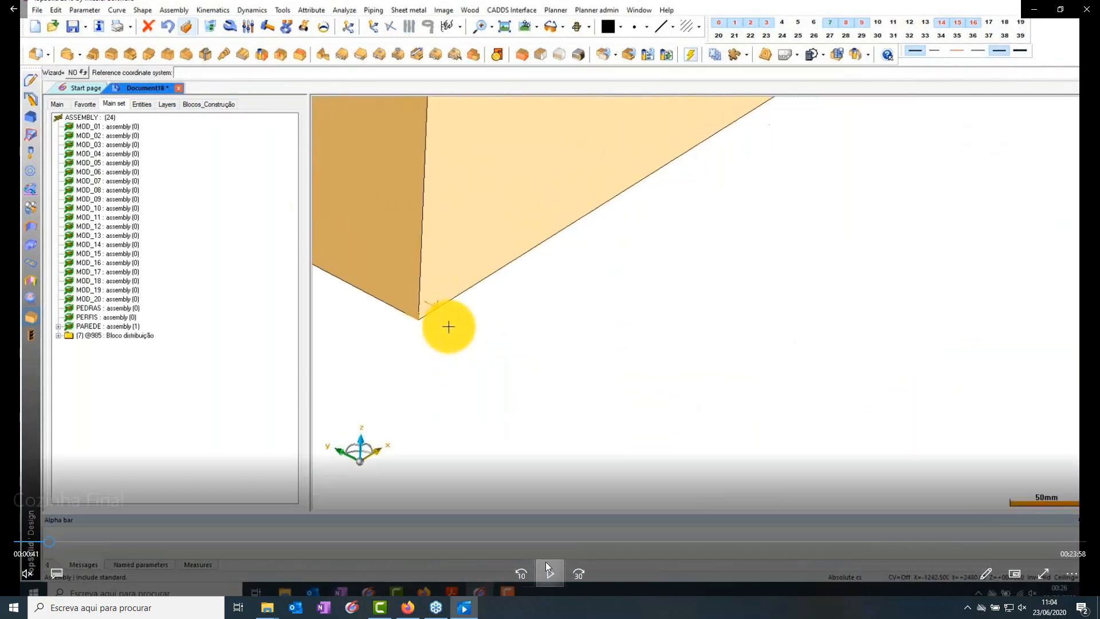
left_click_drag(52, 543, 44, 542)
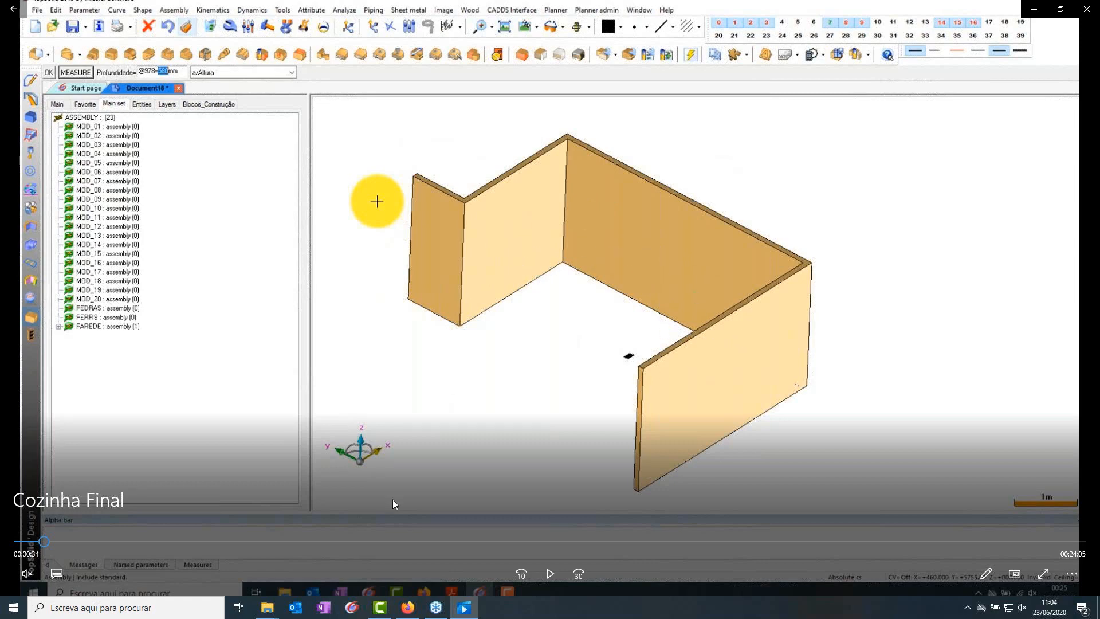
left_click(551, 565)
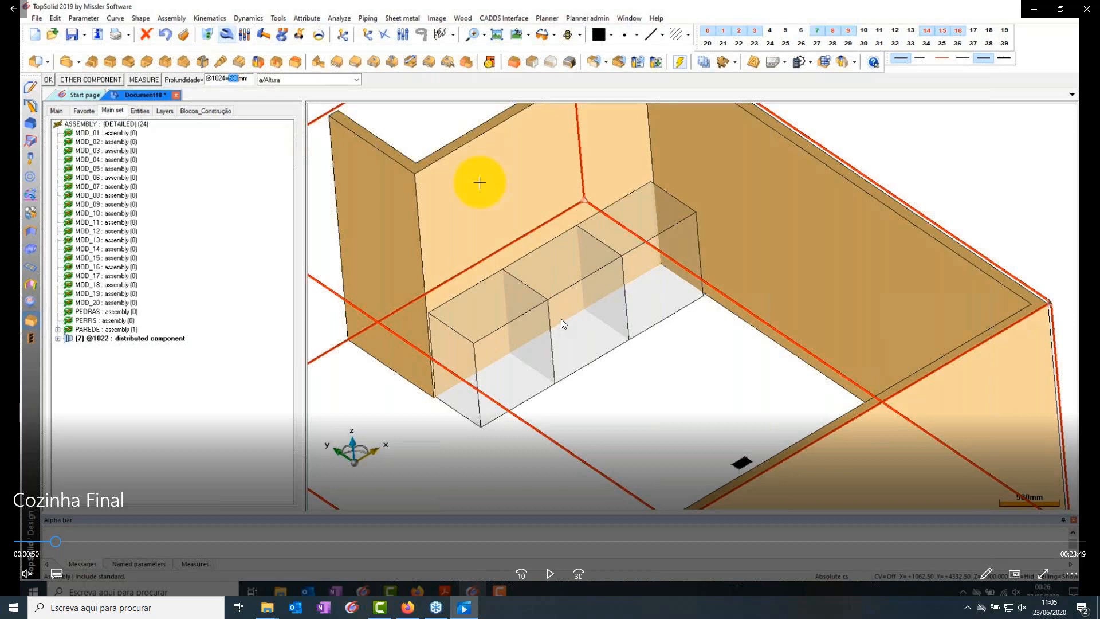
Play the part on modifying the first row of lower blocks, pausing at the depth value at 00:51 before continuing.
left_click(548, 573)
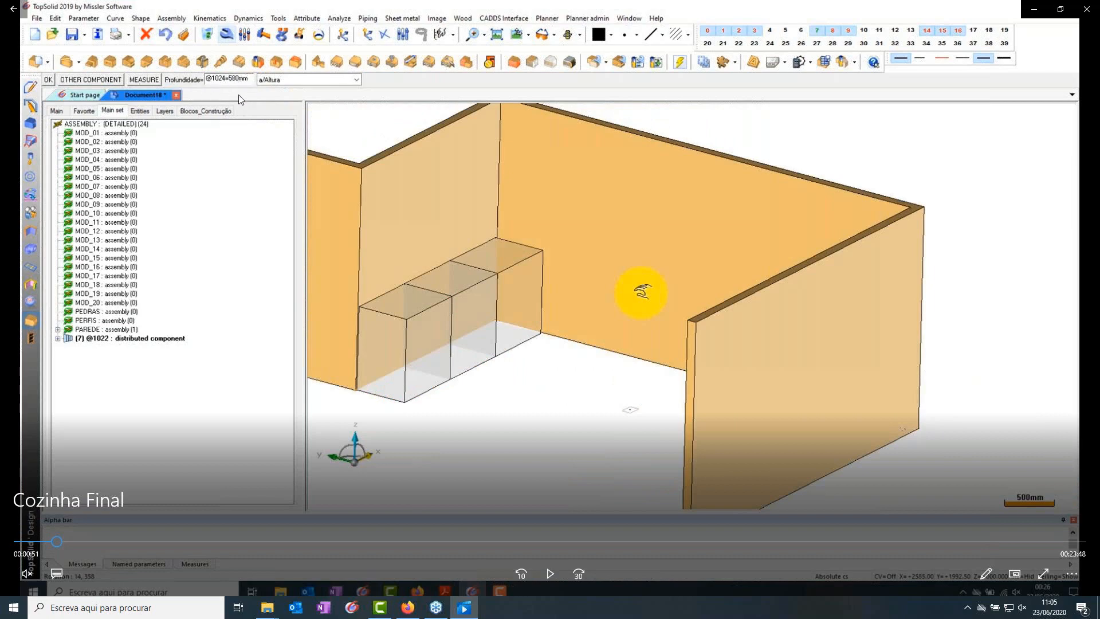
left_click(551, 571)
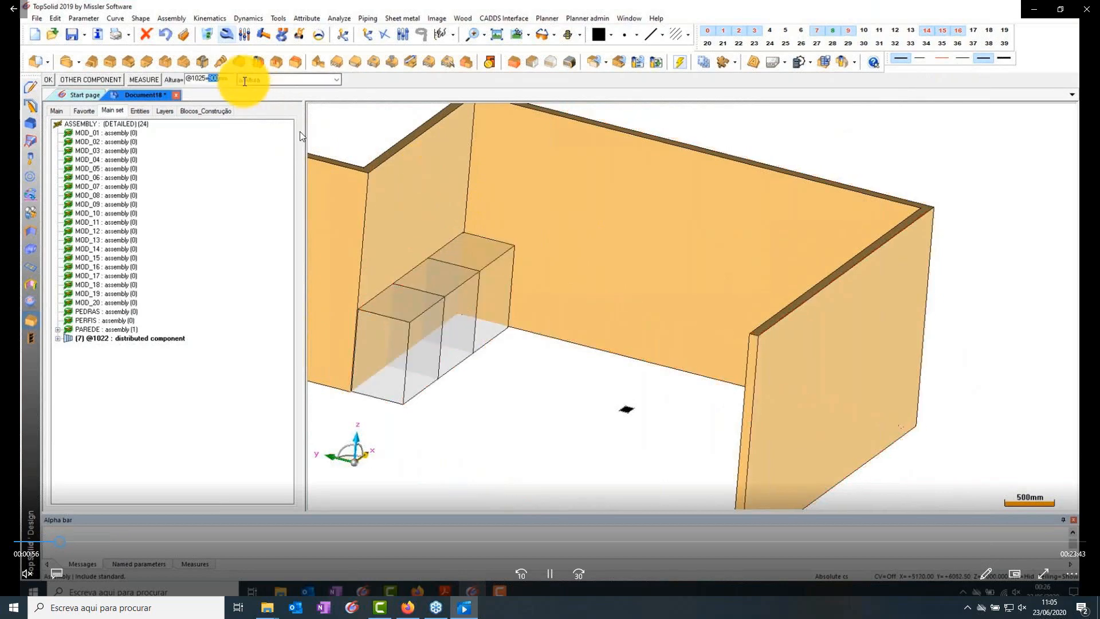
left_click(557, 583)
left_click(546, 562)
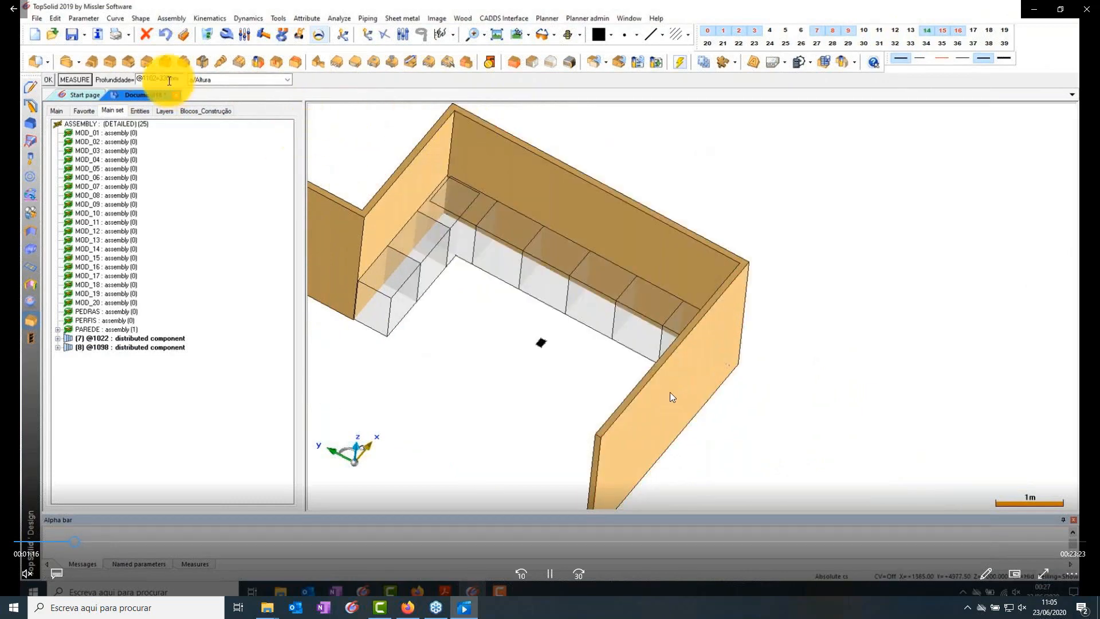
Pause at 01:18, rewind to the upper block depth entry at 01:16 and play on through the gap and number settings.
left_click(548, 575)
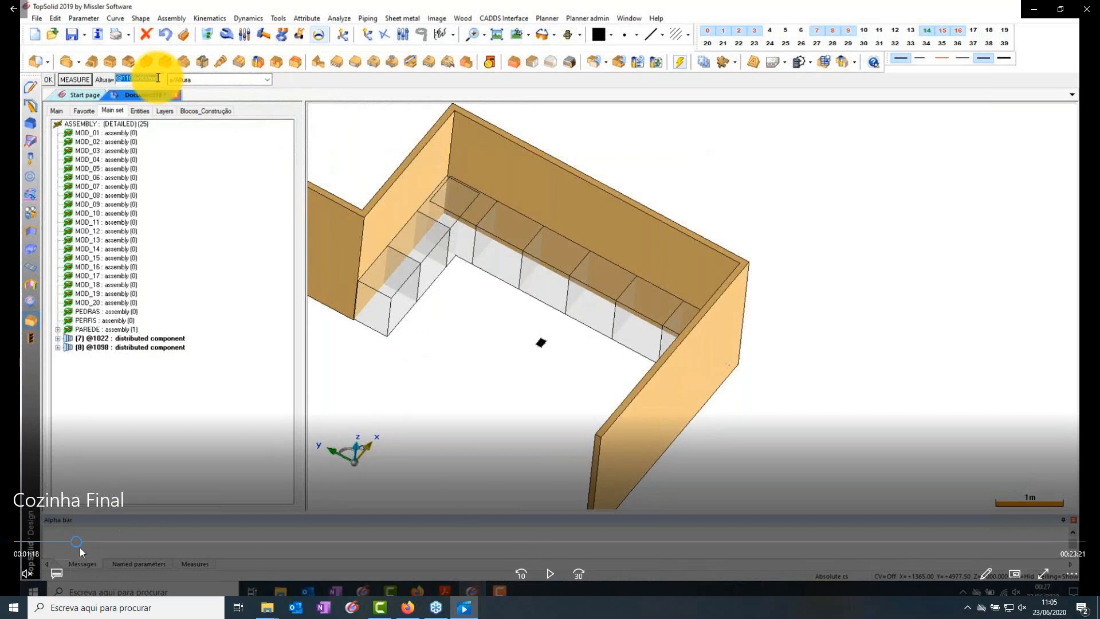
left_click_drag(78, 542, 77, 543)
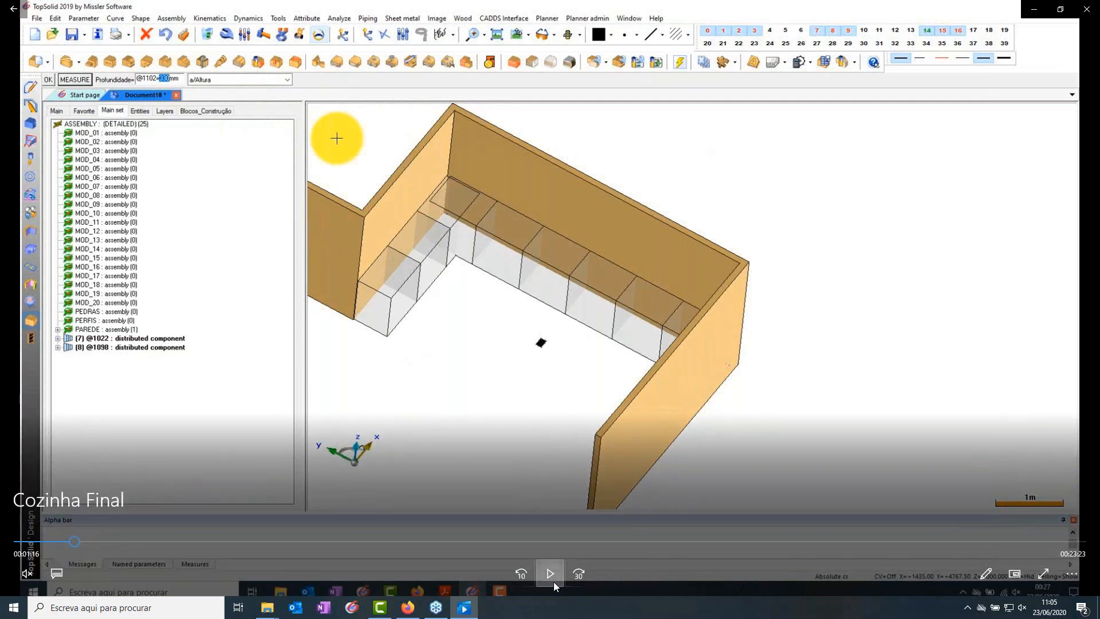
left_click(552, 581)
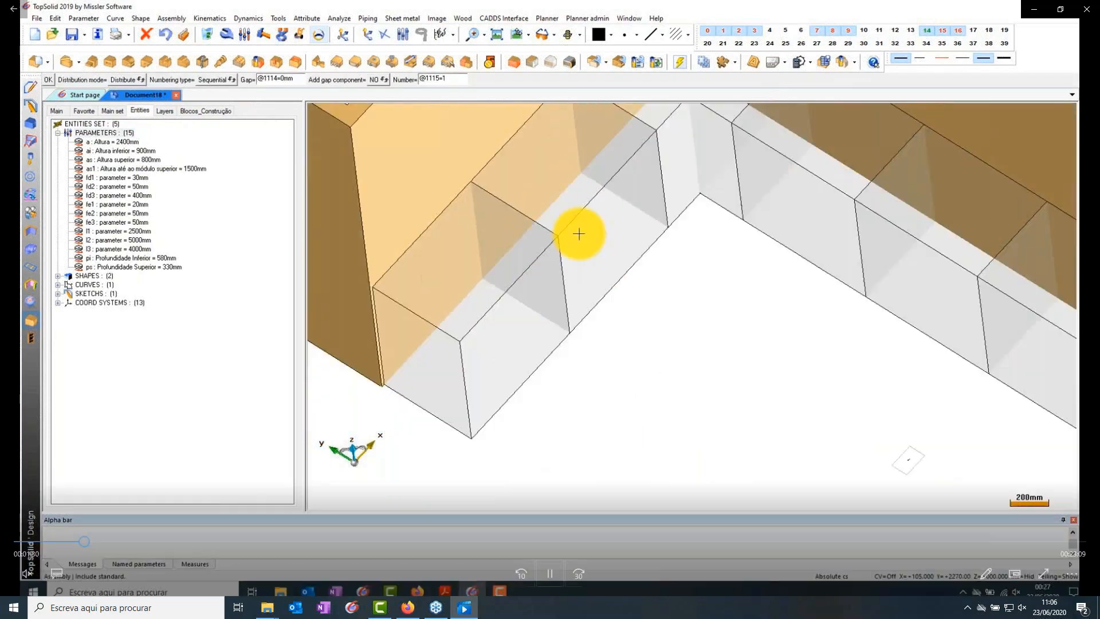
left_click(549, 573)
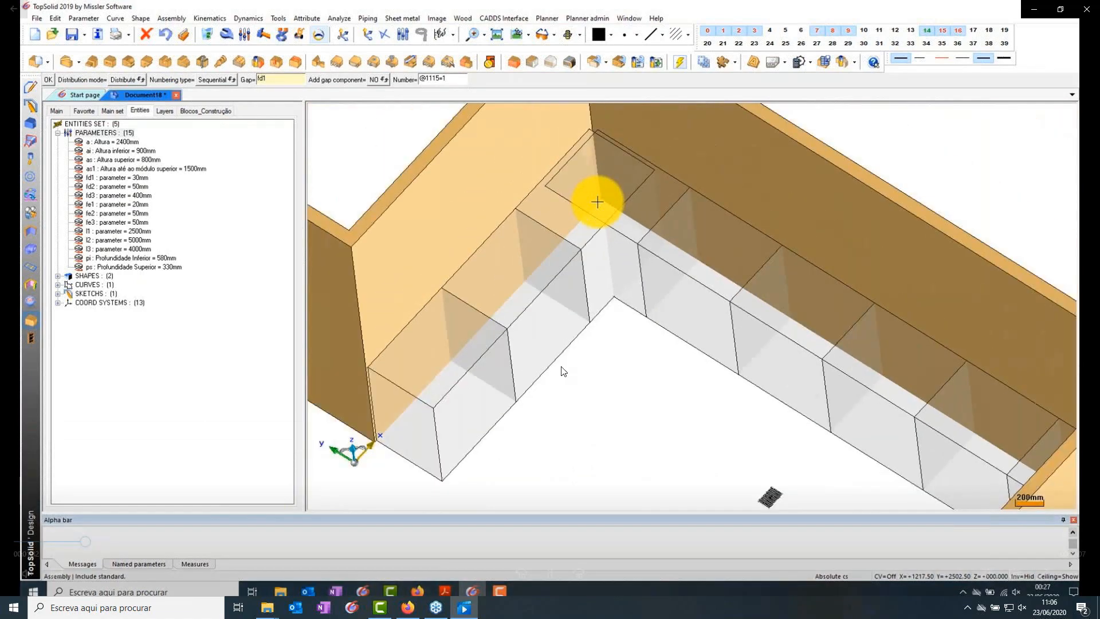
Play the distribution of upper blocks along the second wall, pausing at 01:42 and 01:54 before continuing.
mouse_move(549, 552)
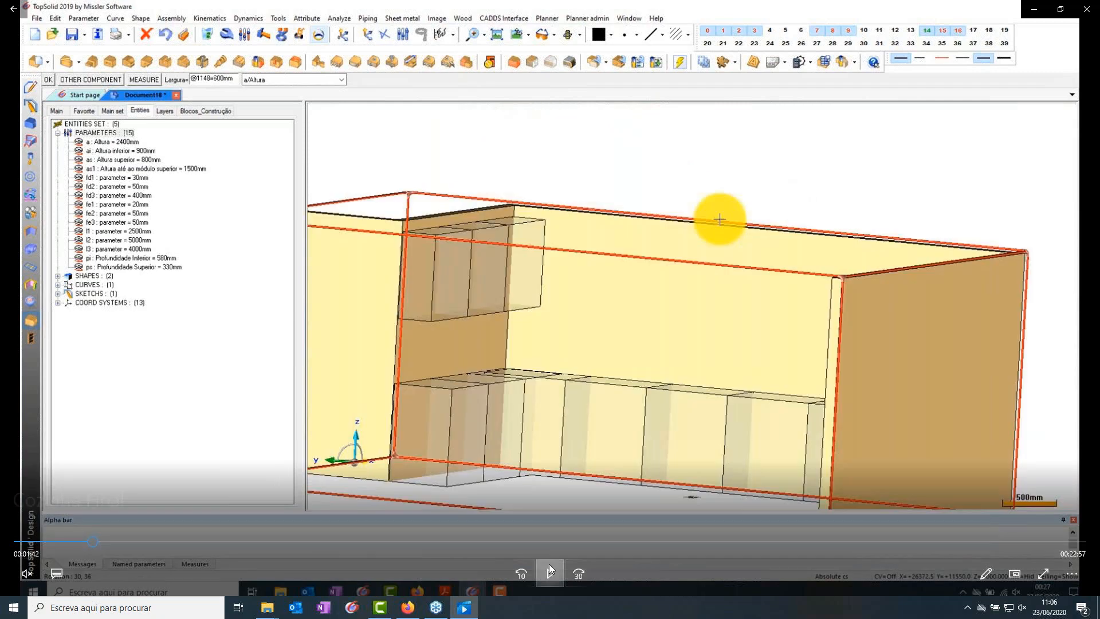
left_click(549, 568)
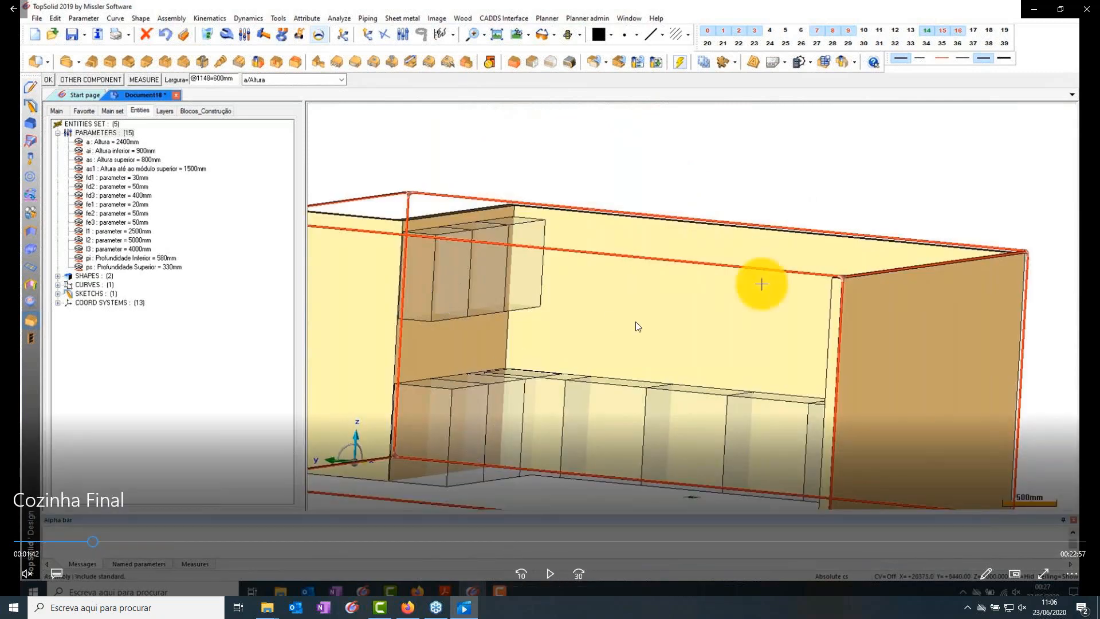
left_click(550, 572)
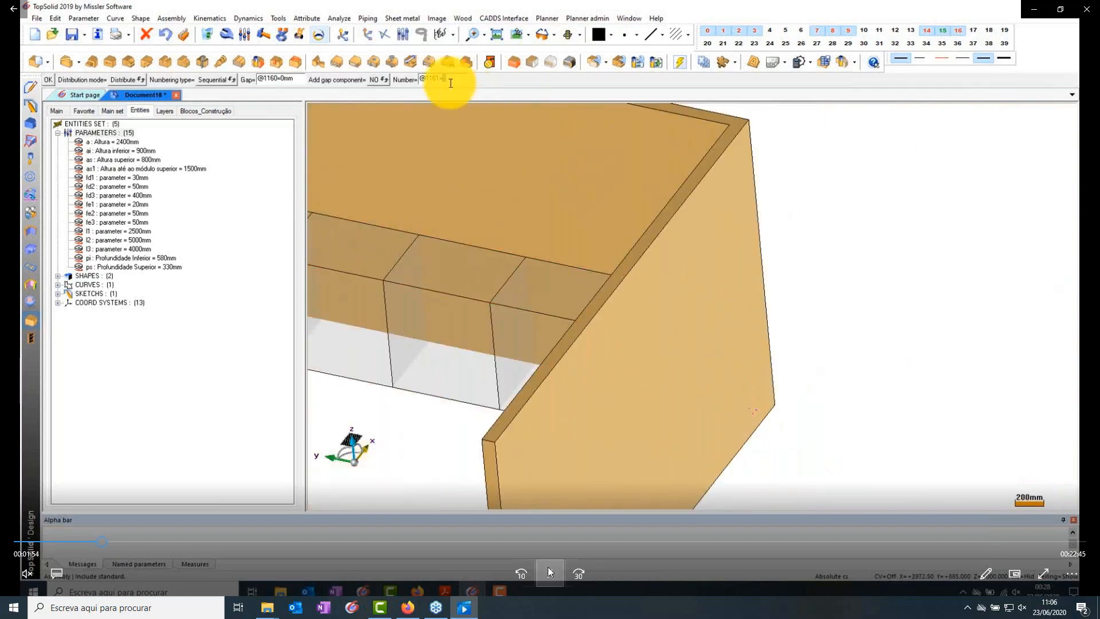
left_click(547, 566)
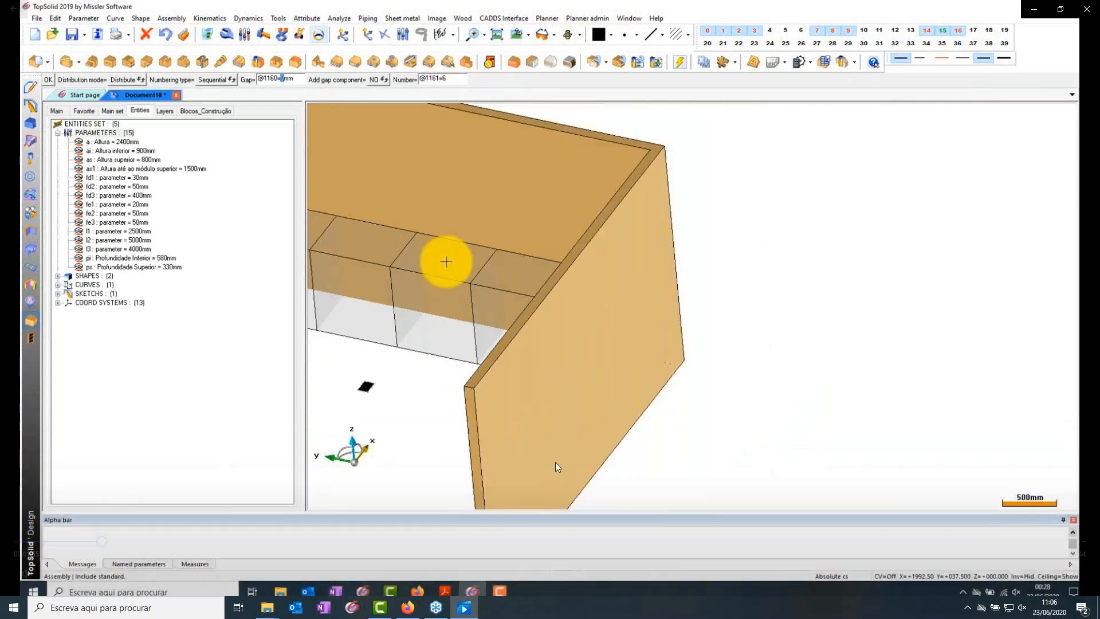
mouse_move(558, 514)
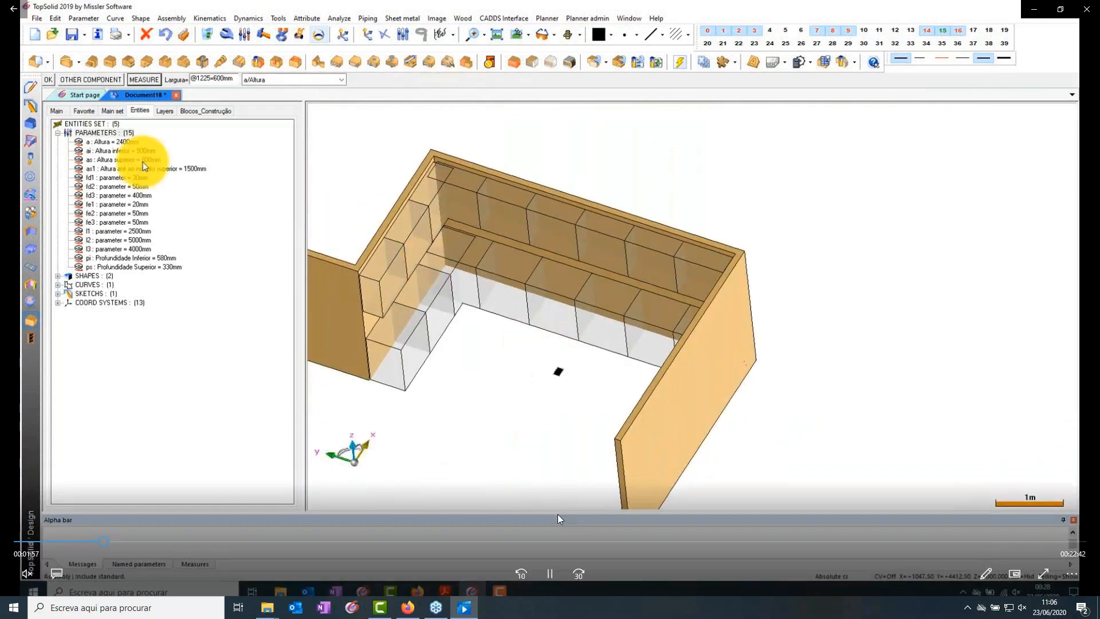
Pause at the fd1 parameter at 01:59, play its modification, pause on the updated blocks at 02:05 and resume.
left_click(549, 573)
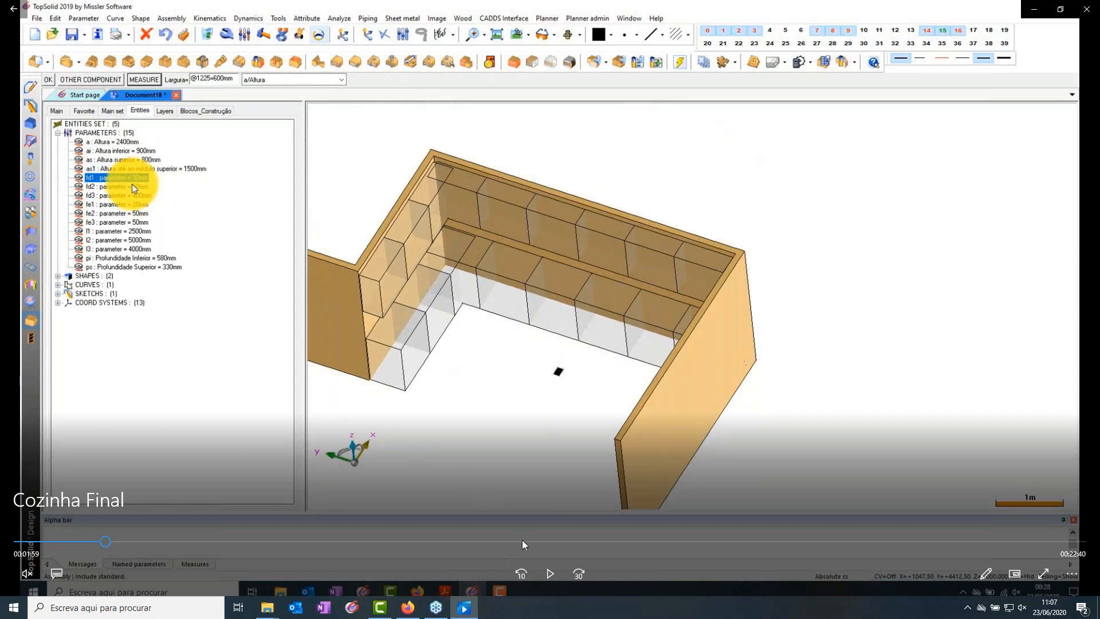
left_click(550, 574)
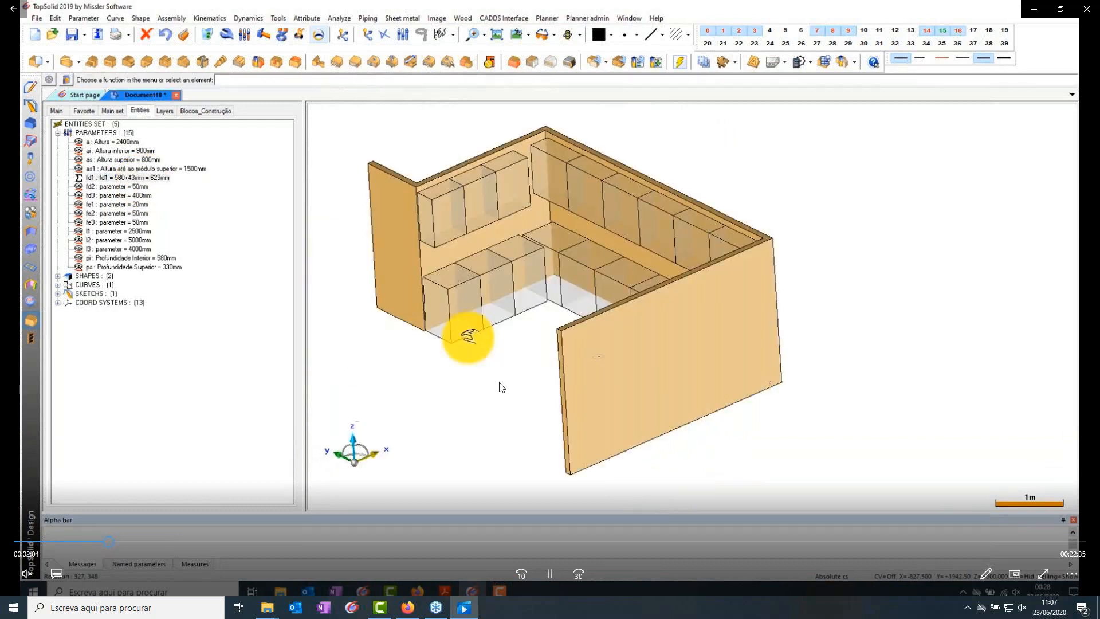
left_click(549, 574)
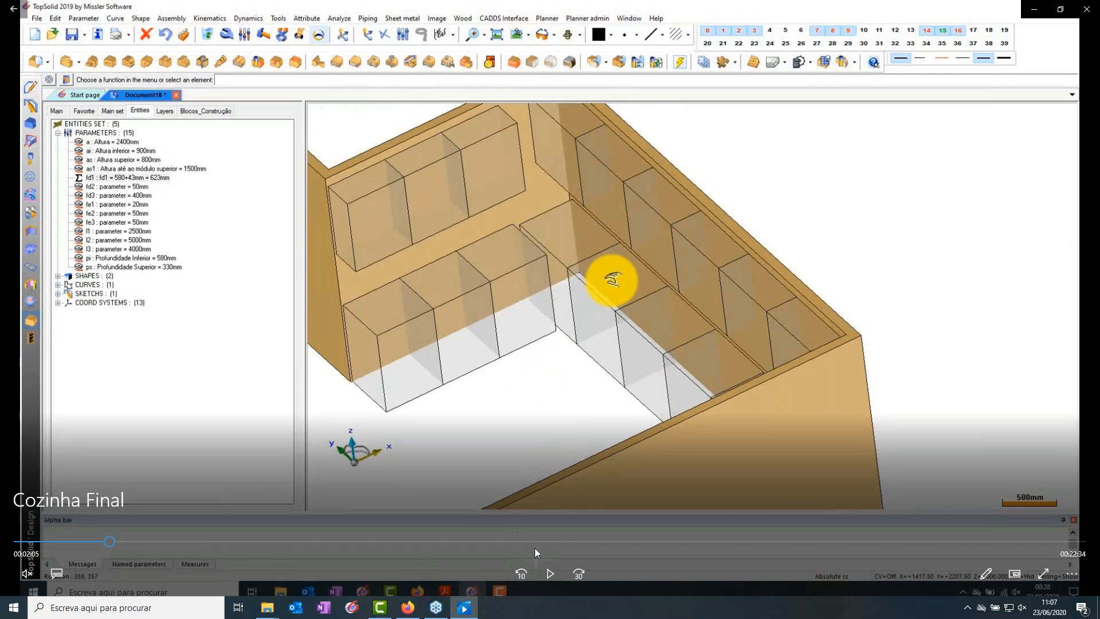
left_click(552, 573)
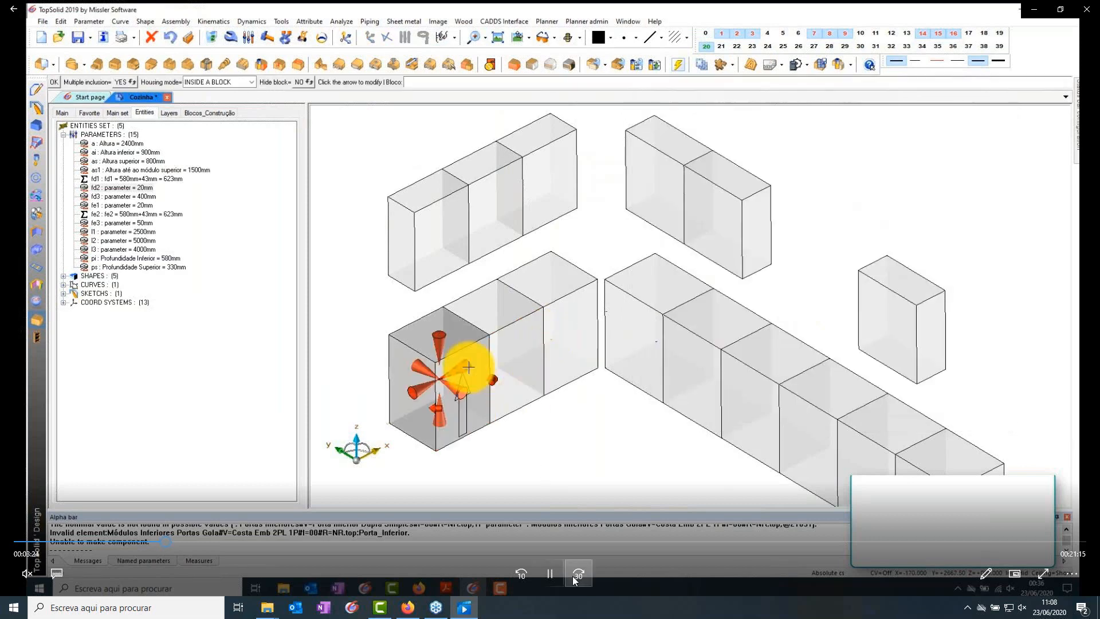
Review the lower module's inclusion options around 03:24, rewinding from 03:26 to the handle position option before resuming.
left_click(586, 360)
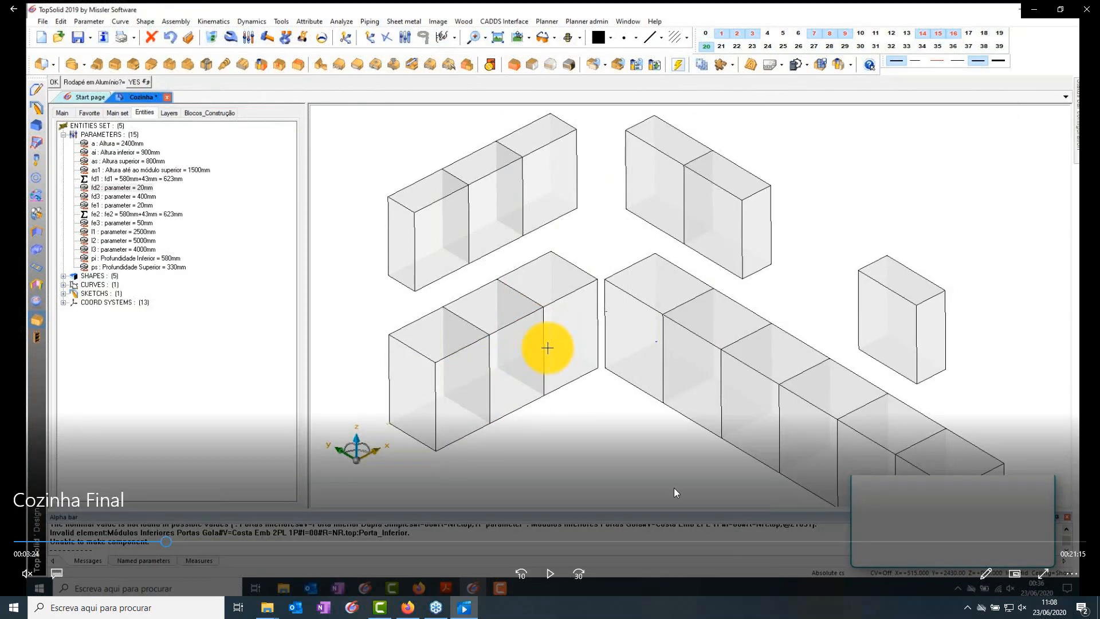
left_click(547, 571)
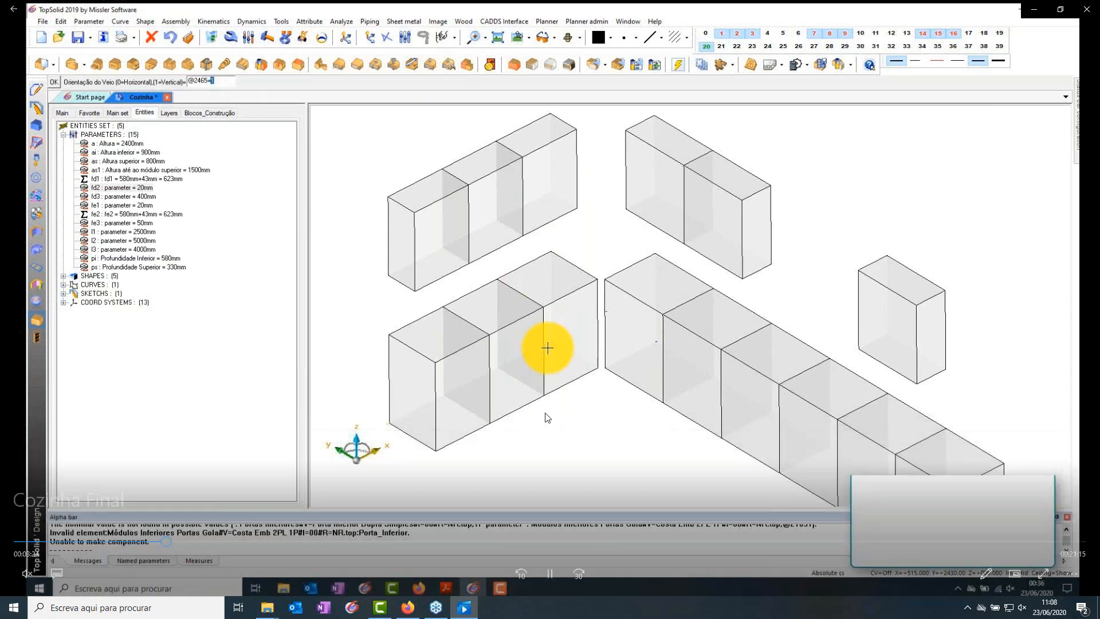
left_click(548, 572)
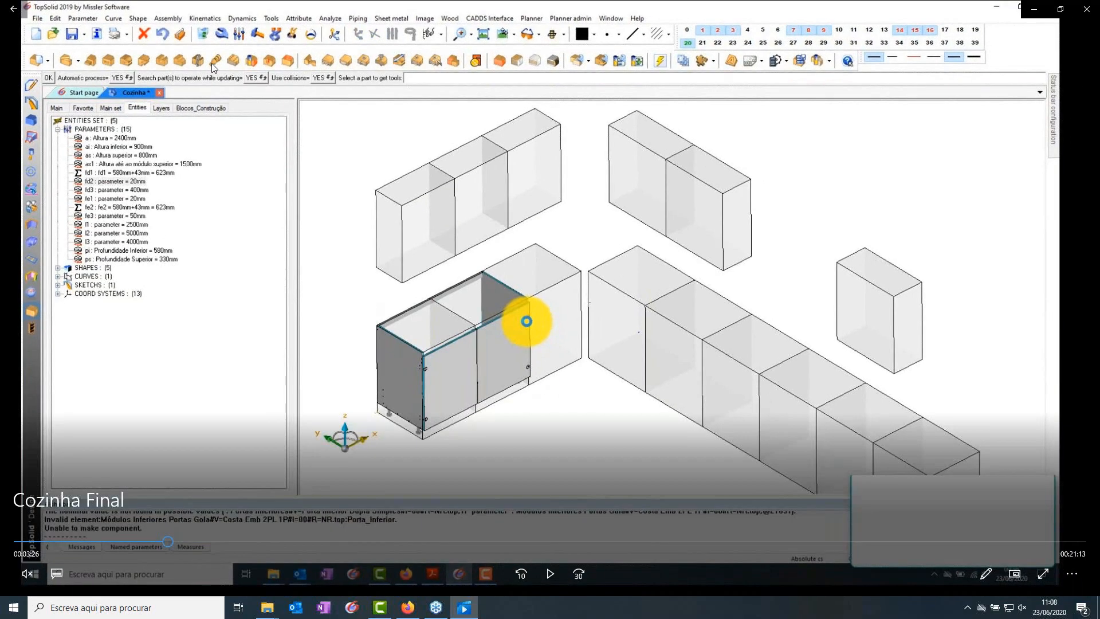
left_click(166, 541)
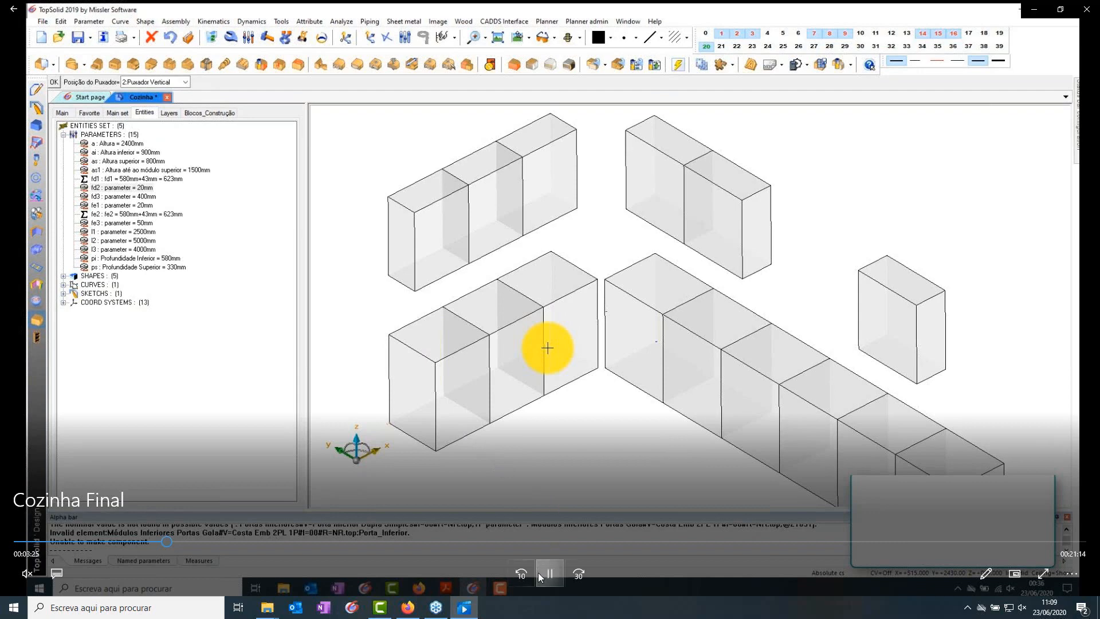
left_click(537, 572)
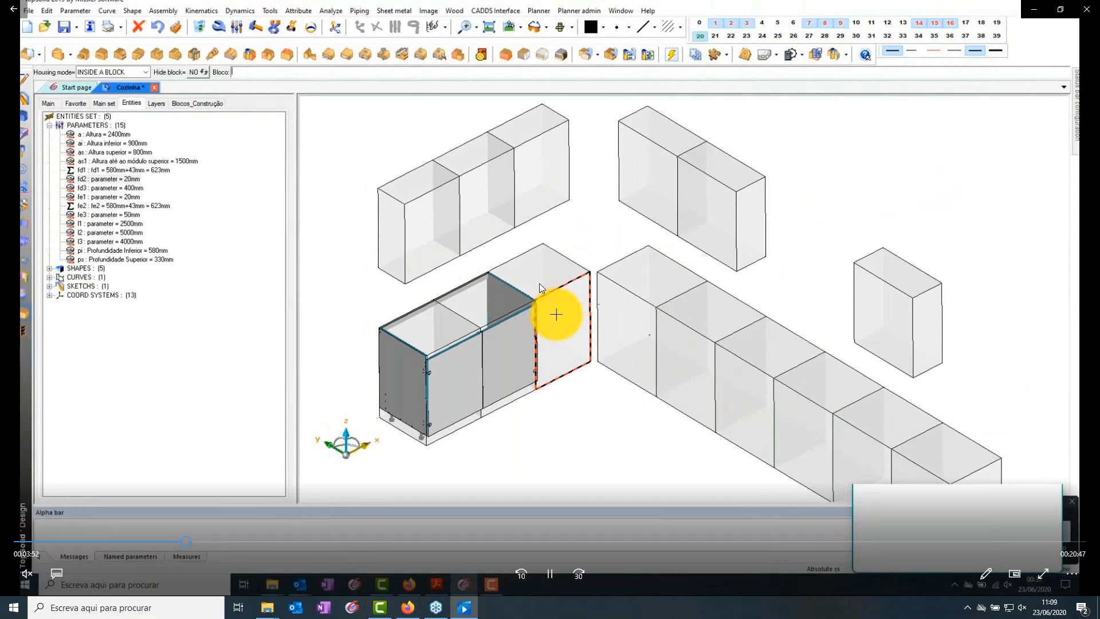
Play the insertion of the corner lower module, pausing at the box depth entry at 03:54 and the door close-up at 04:08.
left_click(559, 576)
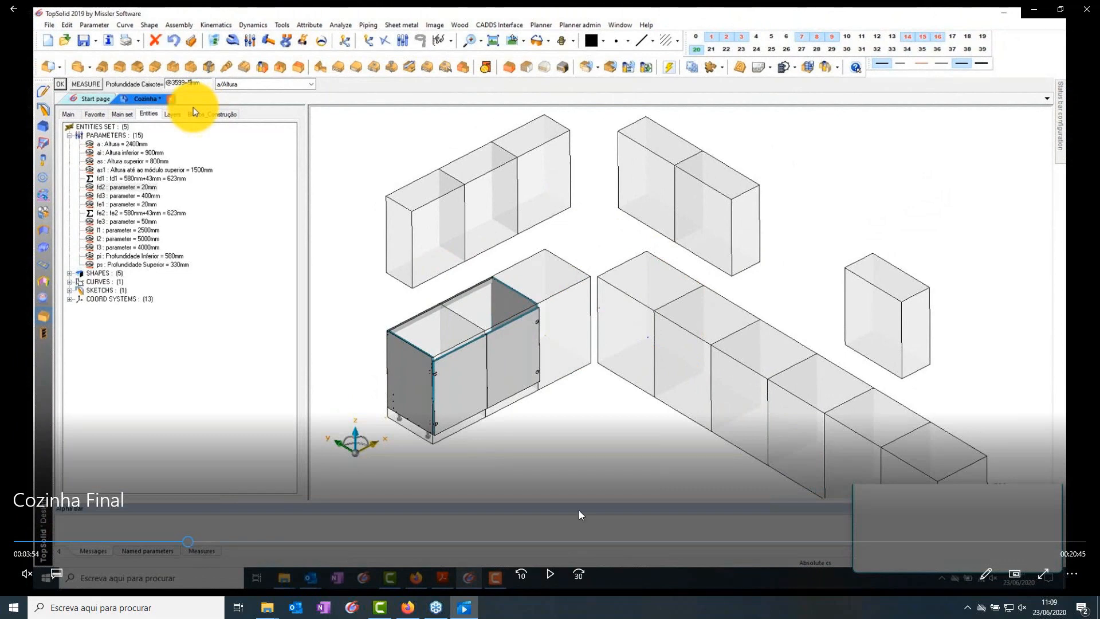
left_click(555, 579)
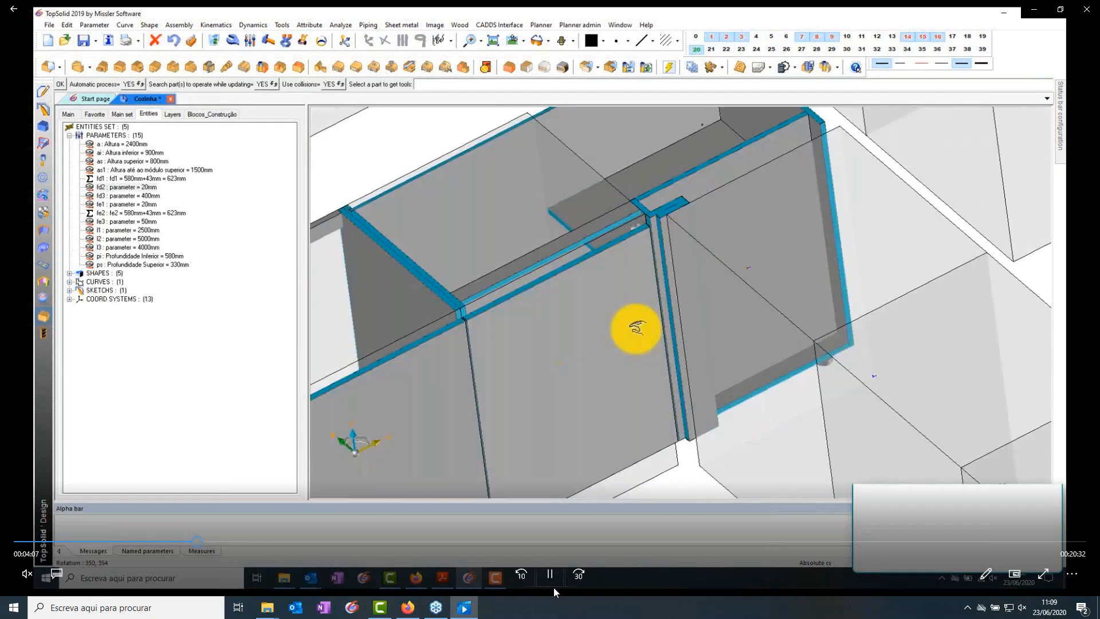
left_click(551, 577)
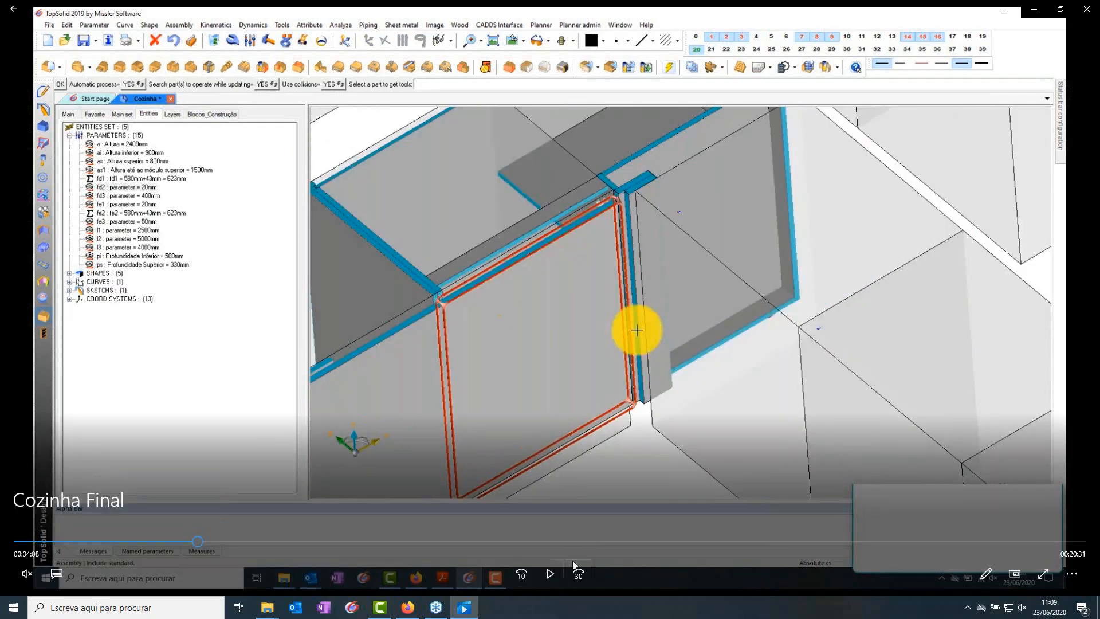
left_click(551, 572)
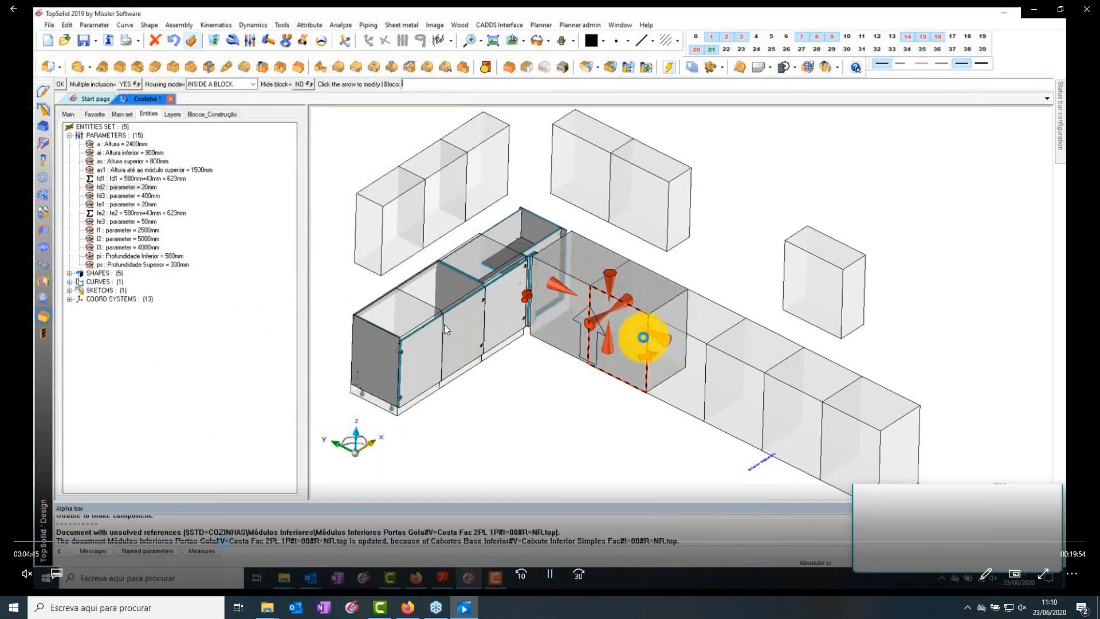
Pause at 04:47, rewind to the lower module's component selection at 04:43 and resume playback.
left_click(551, 572)
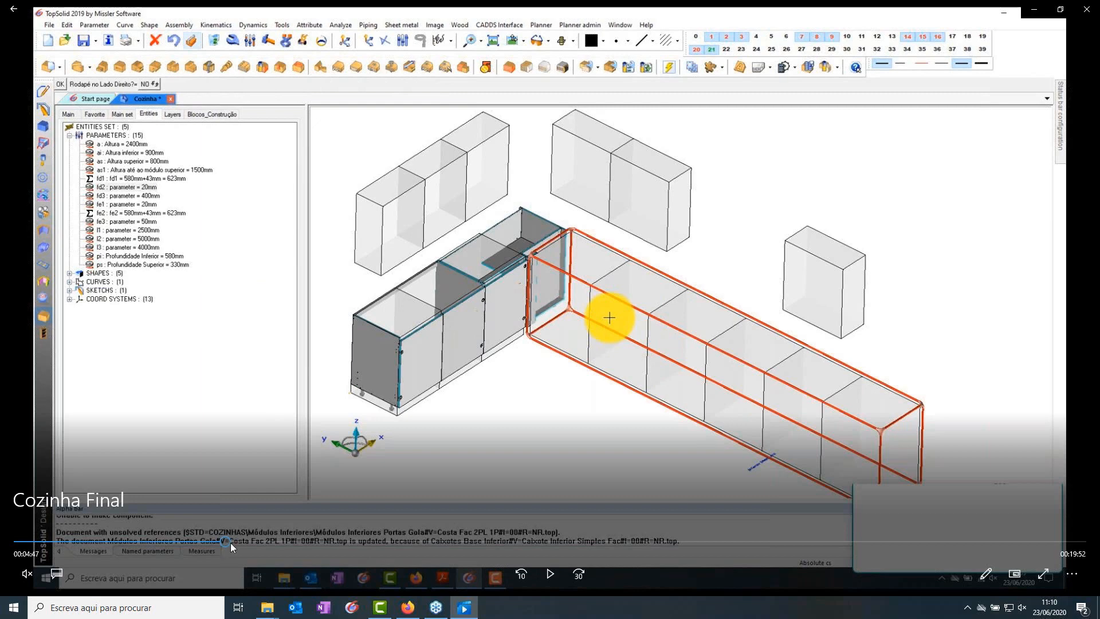
left_click_drag(221, 545, 219, 545)
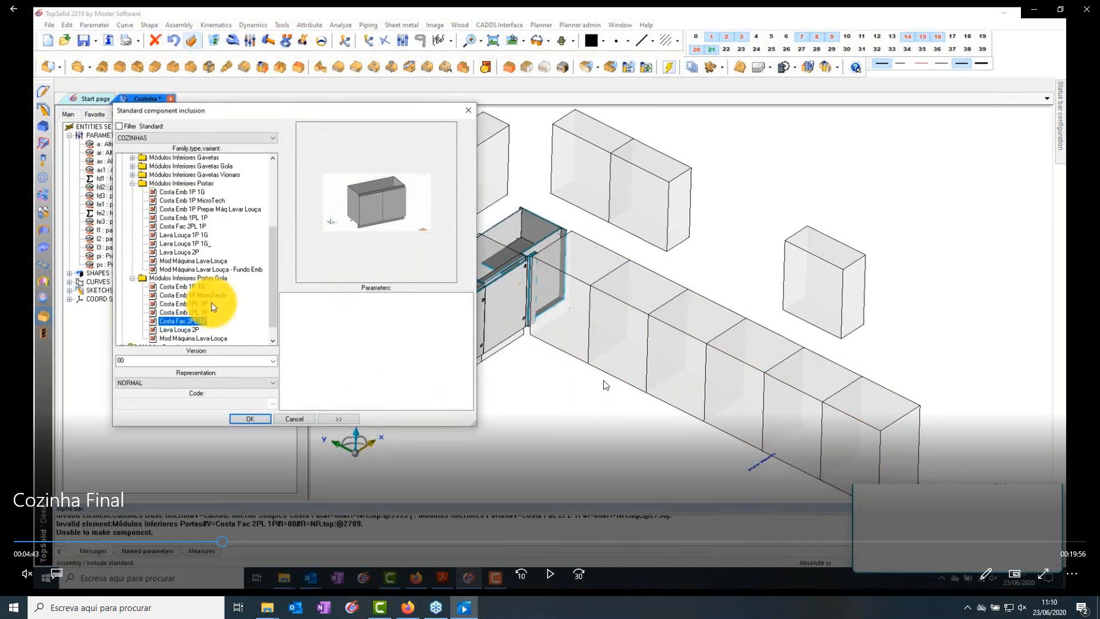
left_click(549, 572)
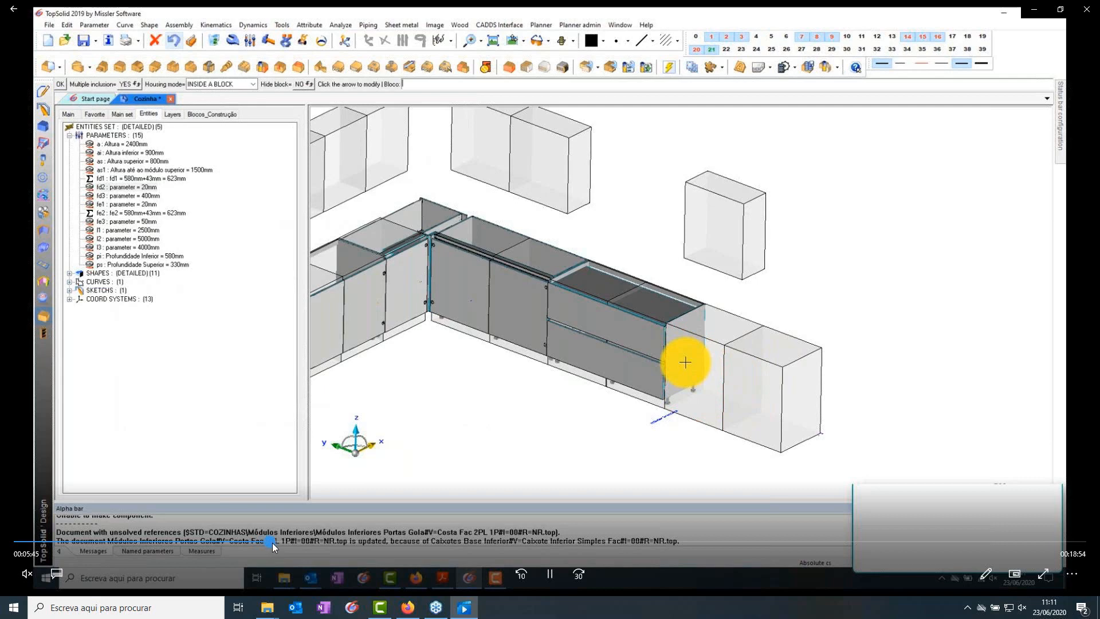
Skip ahead from 05:45 to the upper corner module's placement around 05:58, pause at 06:00 and resume.
left_click(273, 542)
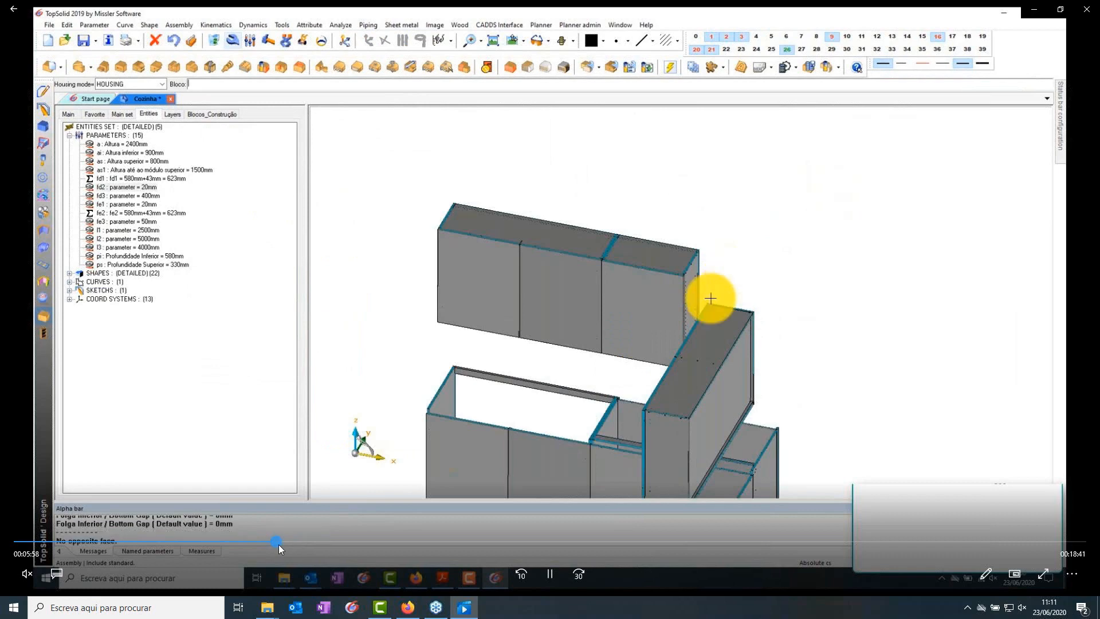
left_click(278, 543)
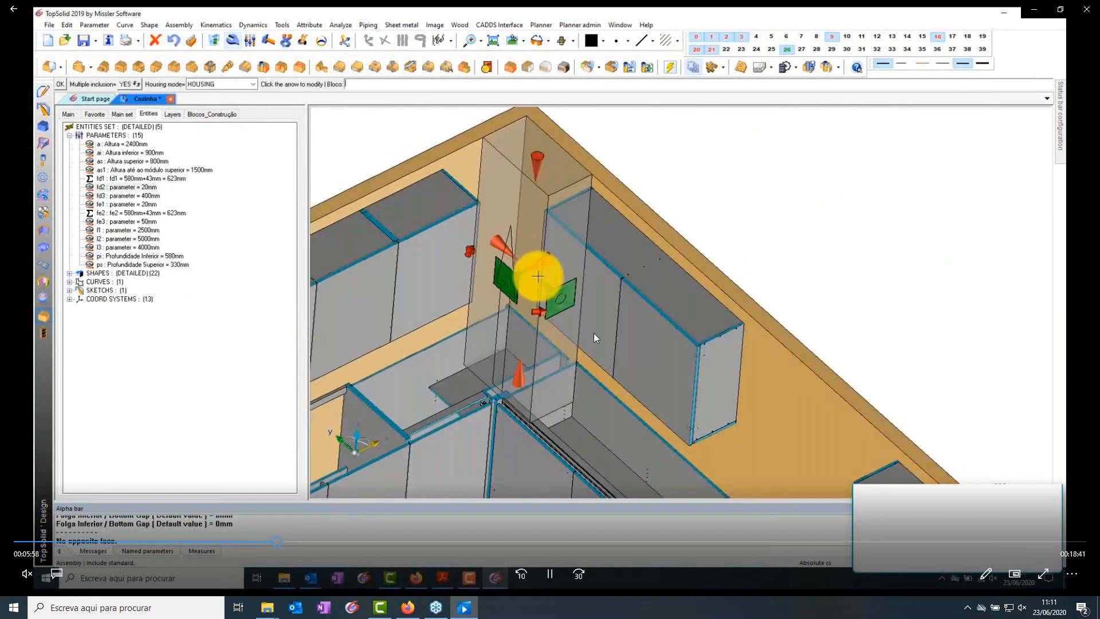
left_click(554, 570)
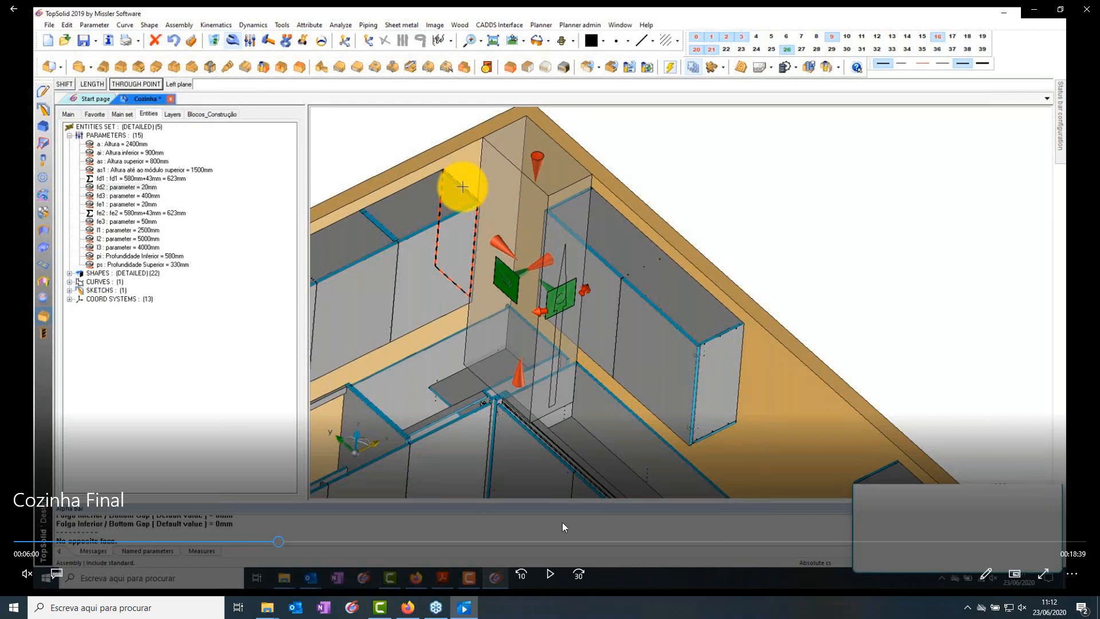
left_click(550, 567)
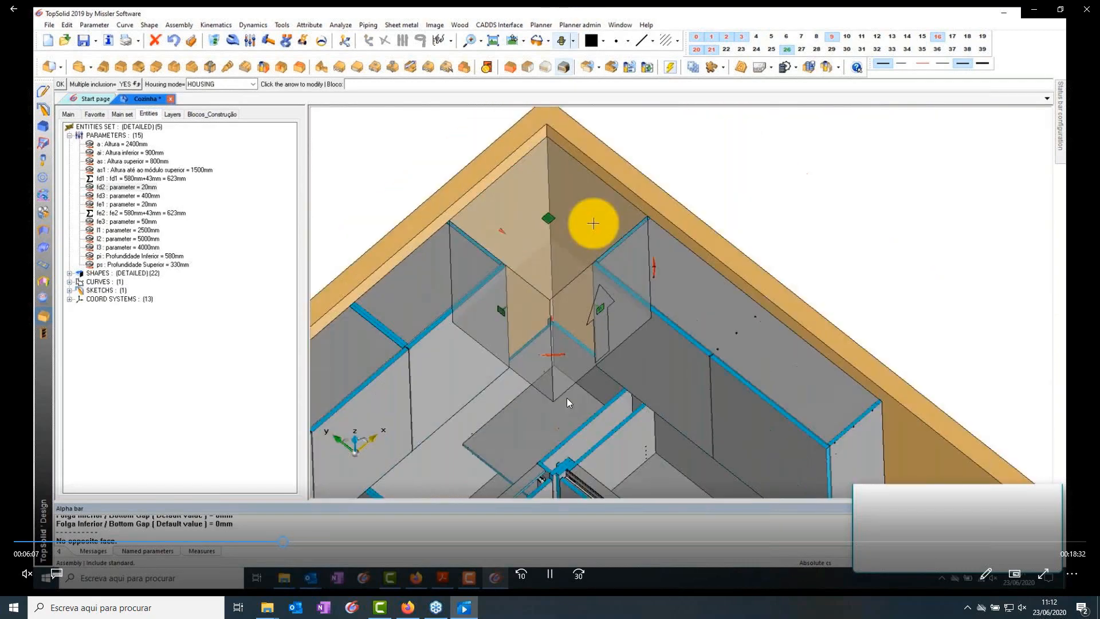
Play the upper corner module's configuration, pausing at the side width entry at 06:09, the block arrows at 06:13 and the parameter change at 06:18.
left_click(550, 573)
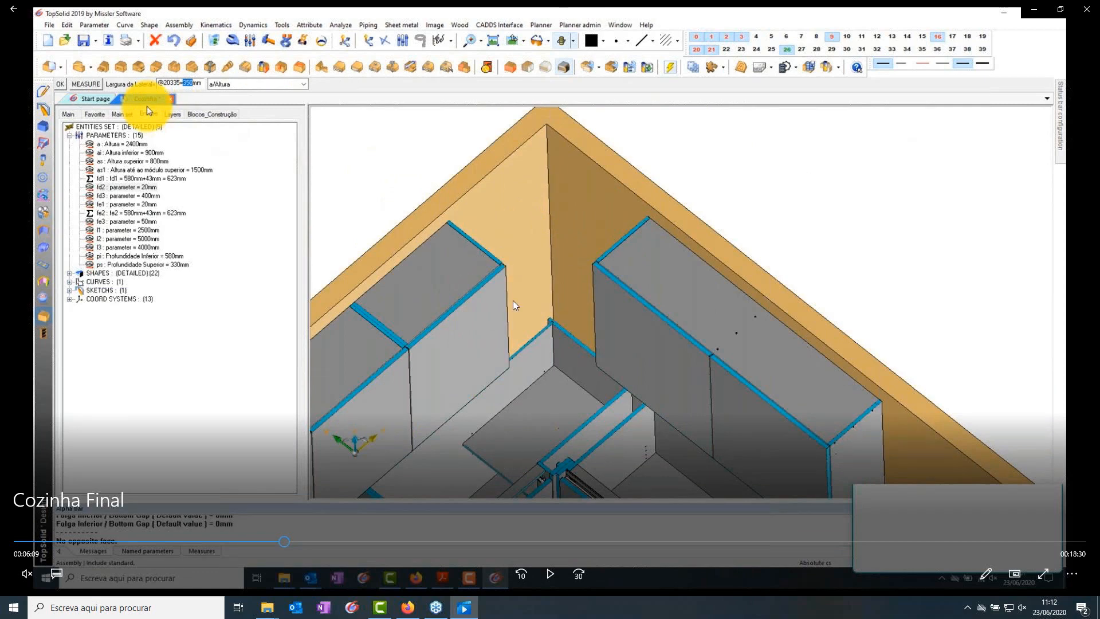
left_click(547, 571)
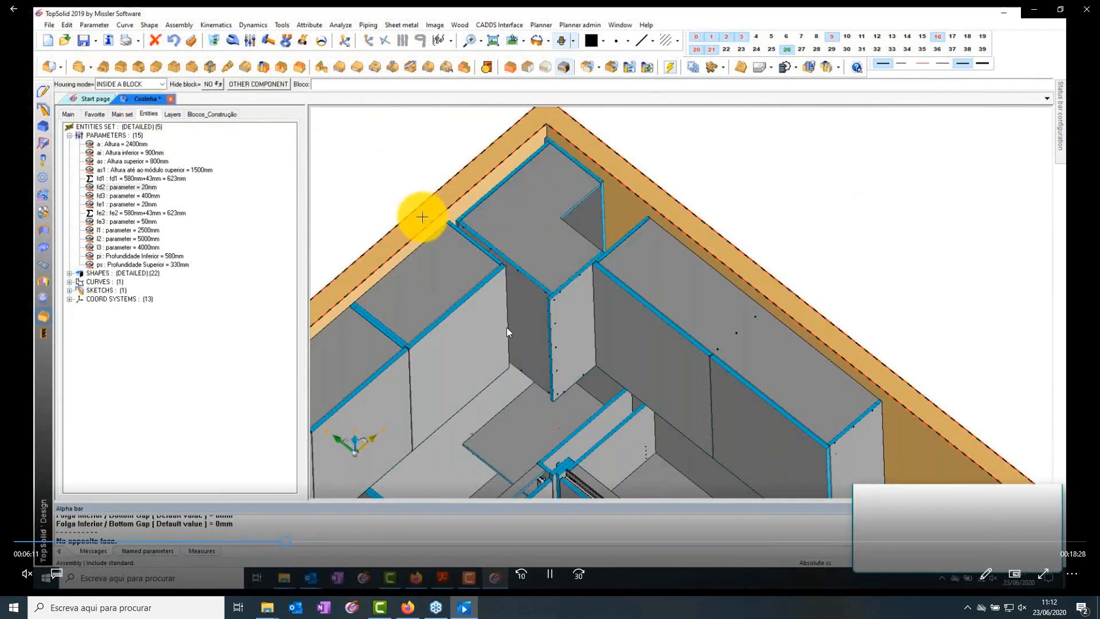
left_click(549, 574)
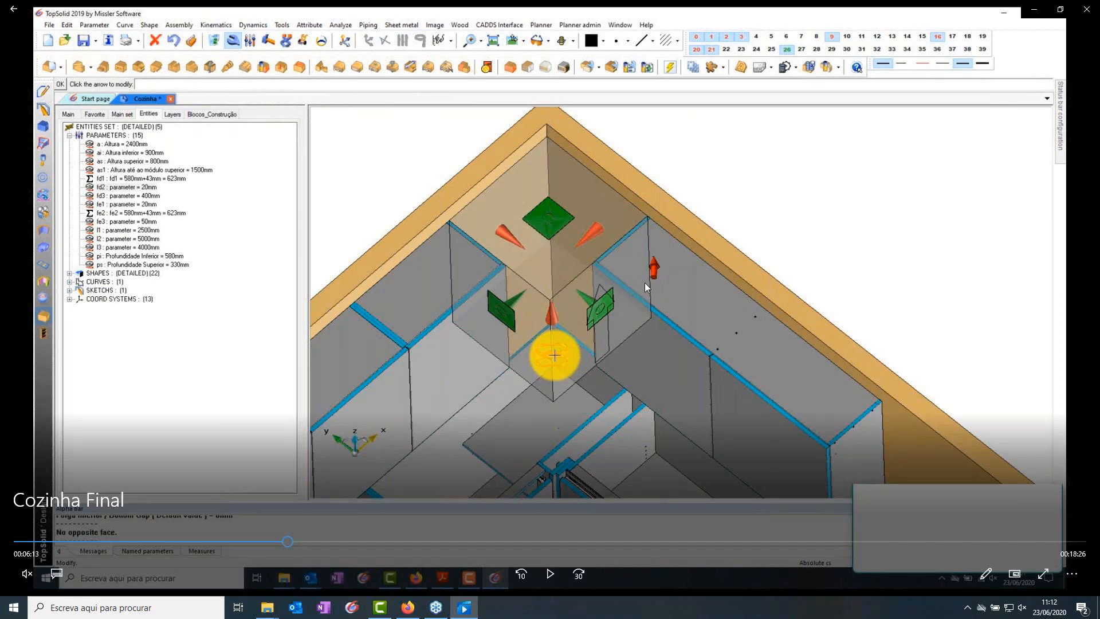
left_click(550, 574)
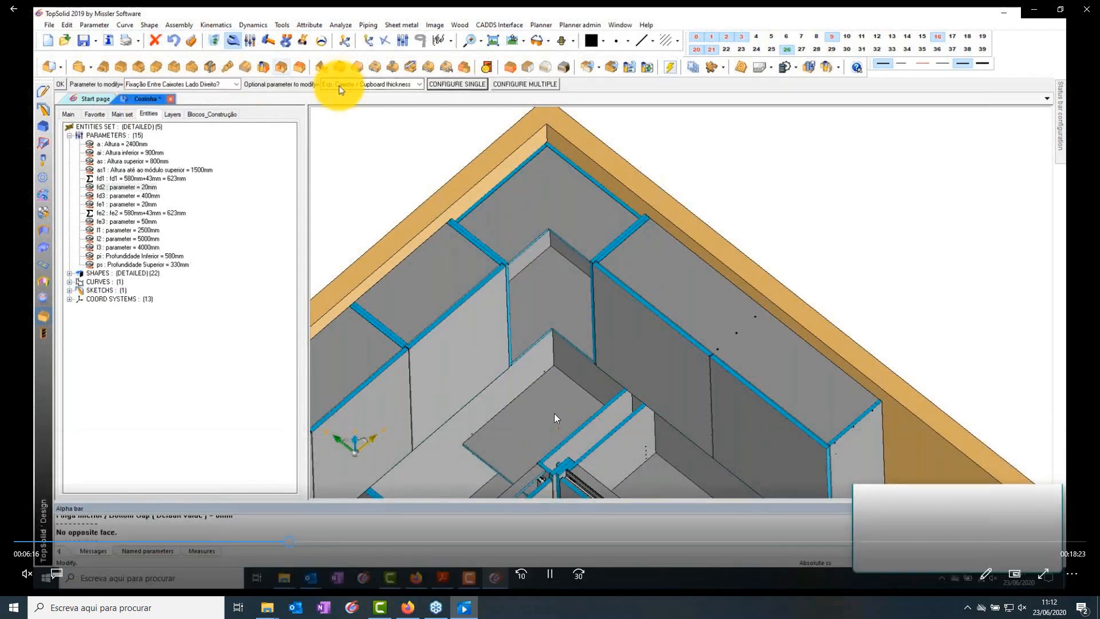
left_click(550, 574)
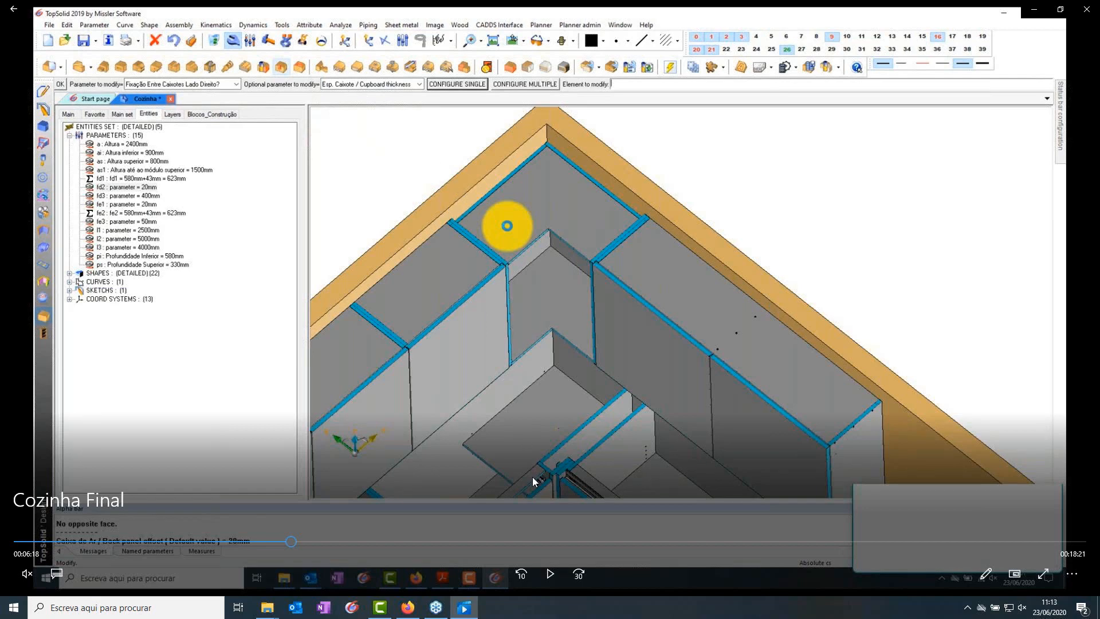
left_click(544, 560)
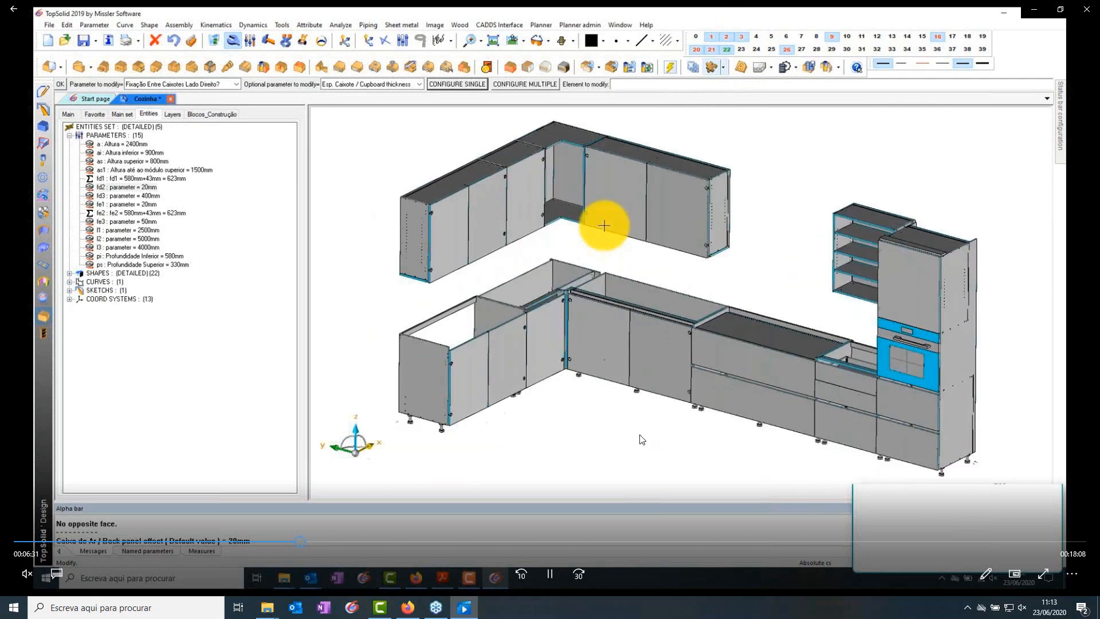
Pause on the lower modules at 06:32 and on inserting elements into the MOD assemblies at 06:44, then resume playback.
left_click(548, 573)
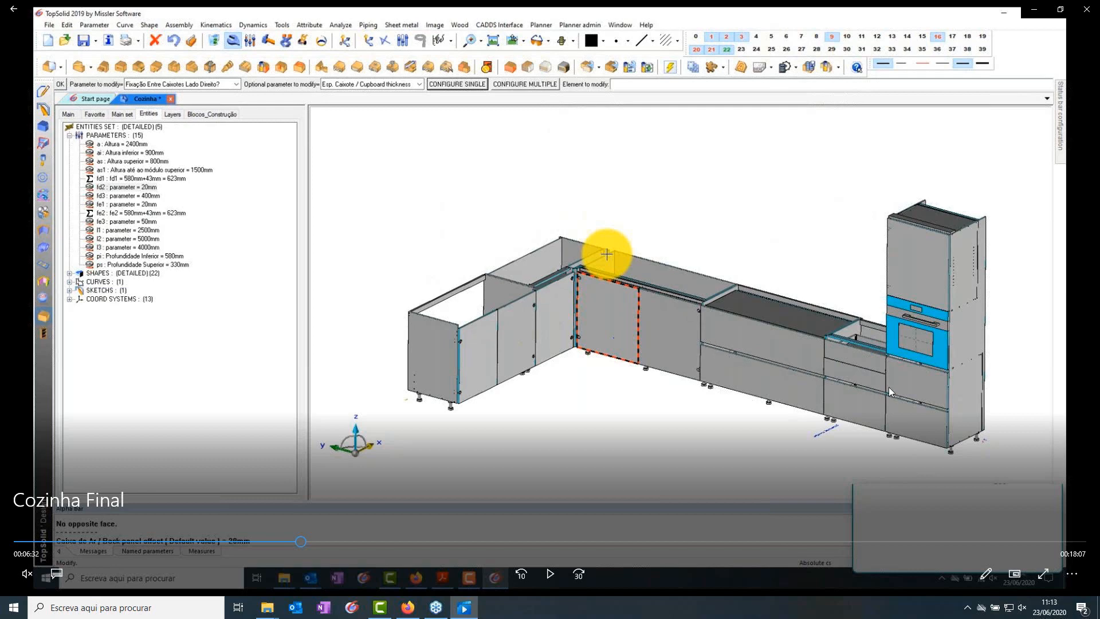
left_click(557, 553)
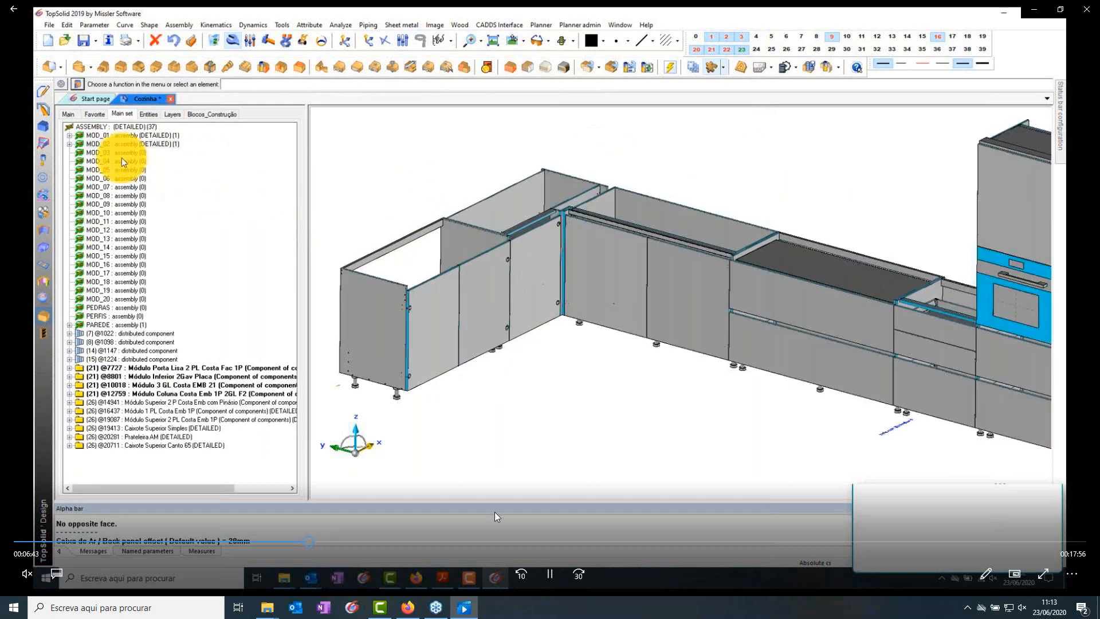
left_click(550, 574)
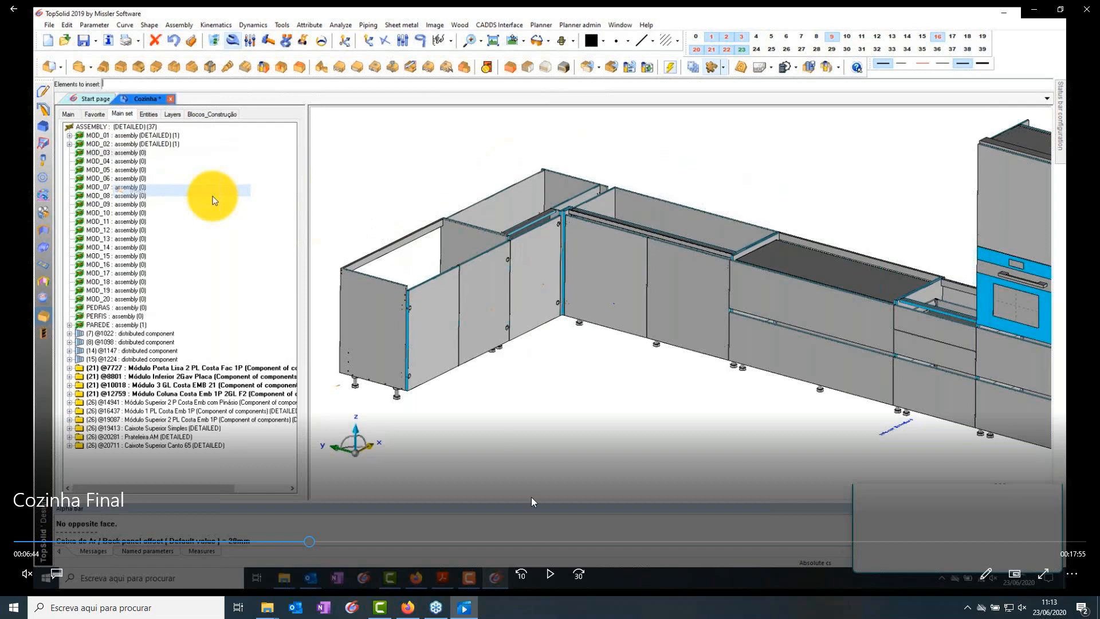
left_click(551, 572)
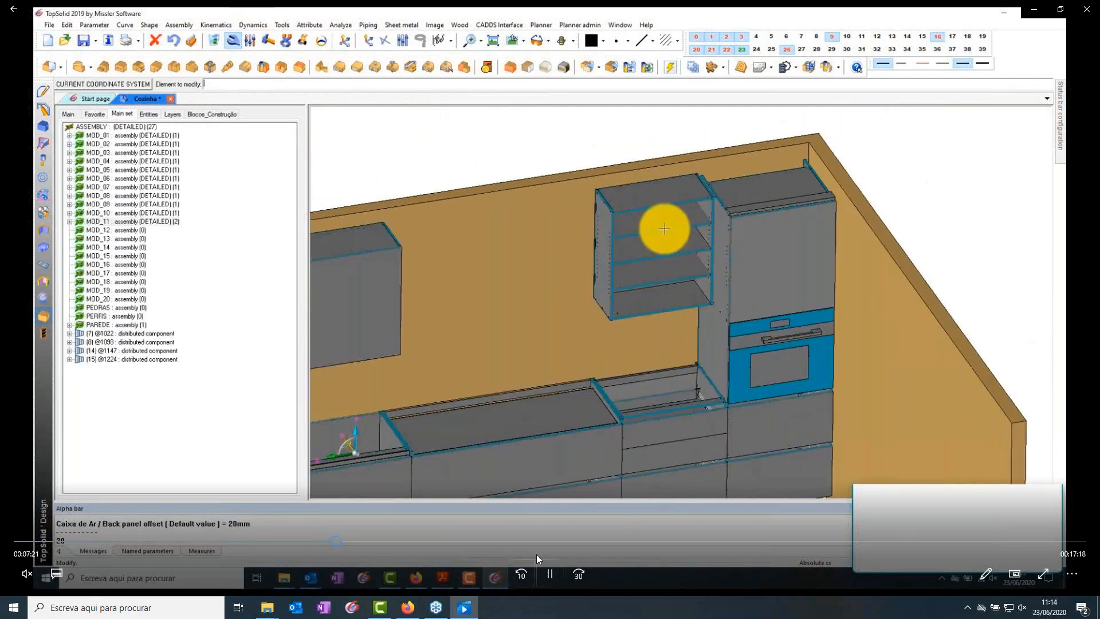
Pause on the upper shelf module's modification at 07:21, step back slightly and resume playback.
left_click(550, 573)
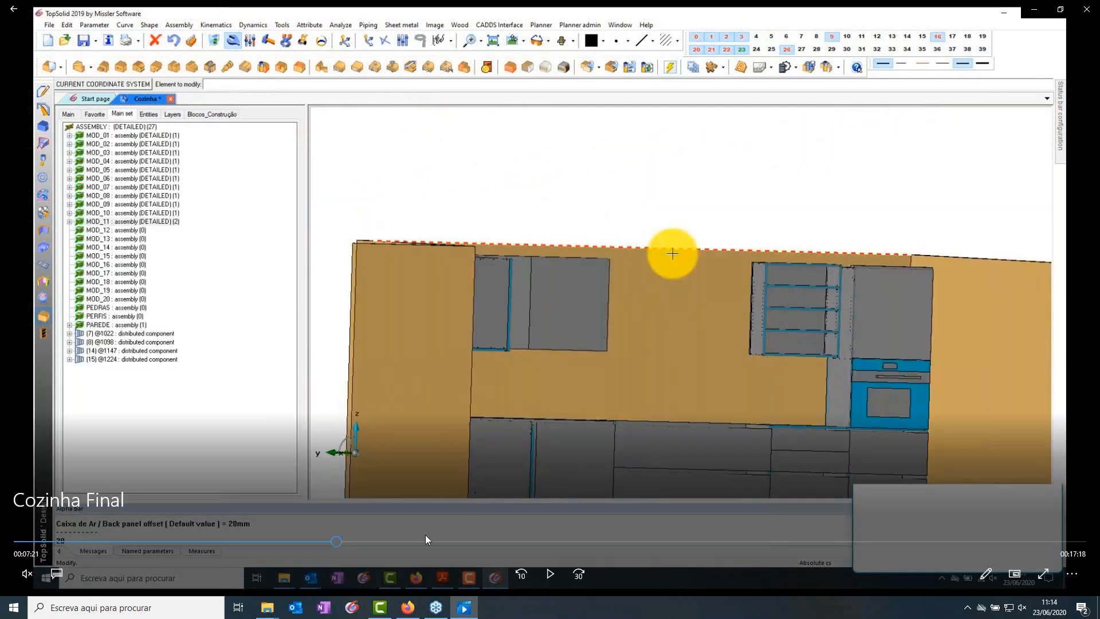
left_click(335, 542)
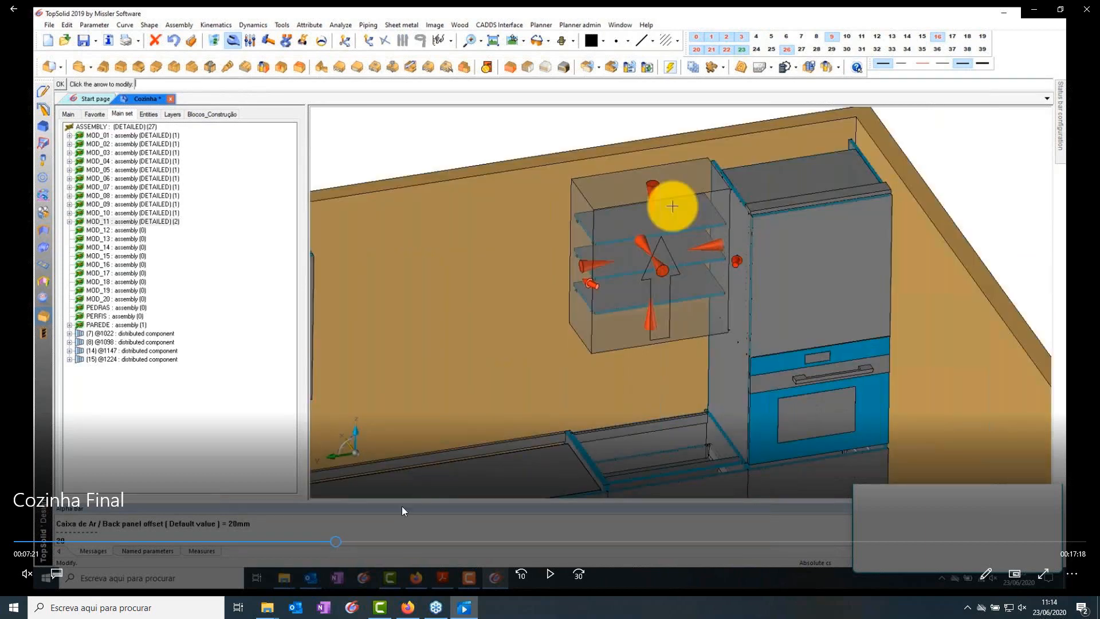
left_click(550, 574)
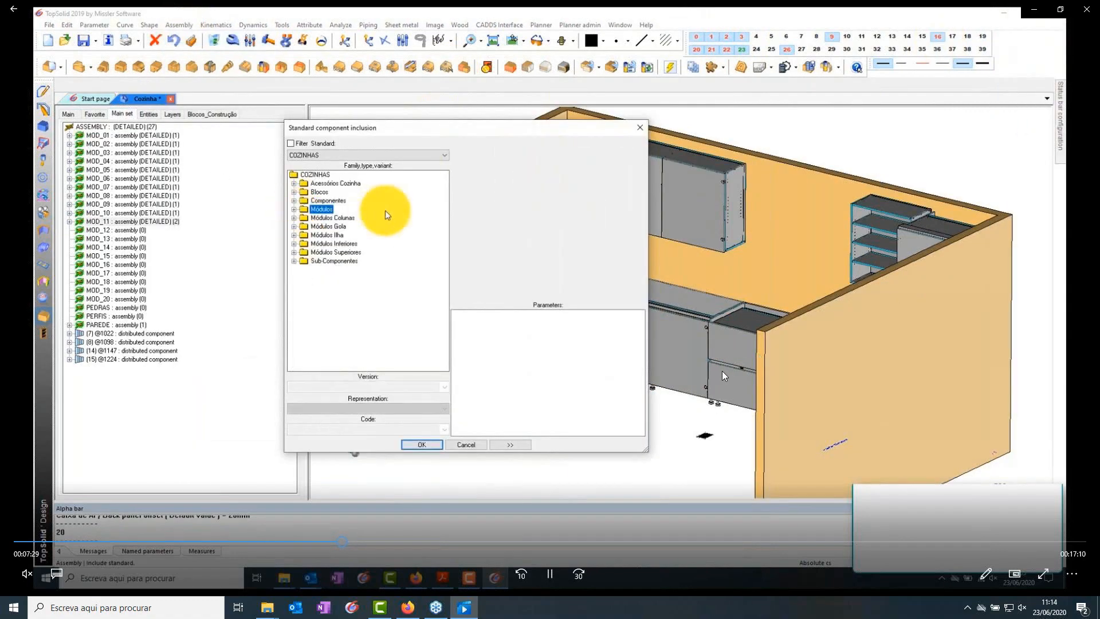
Play the L-shaped worktop insertion, pausing at its selection at 07:32, the reference element at 07:35 and the fitted worktop at 08:19.
left_click(543, 582)
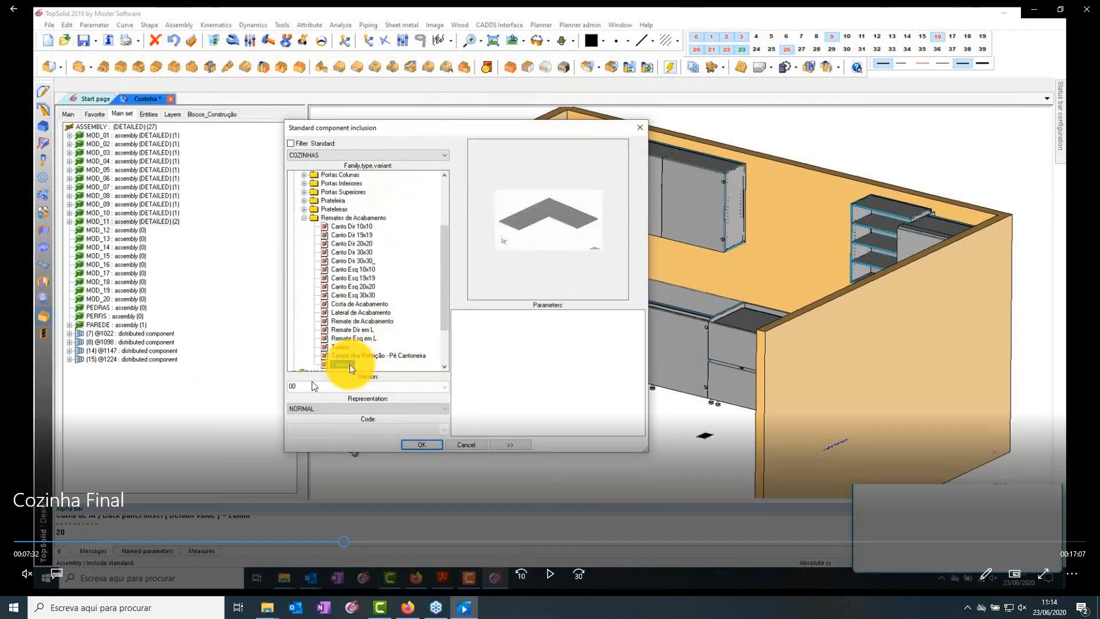
left_click(551, 574)
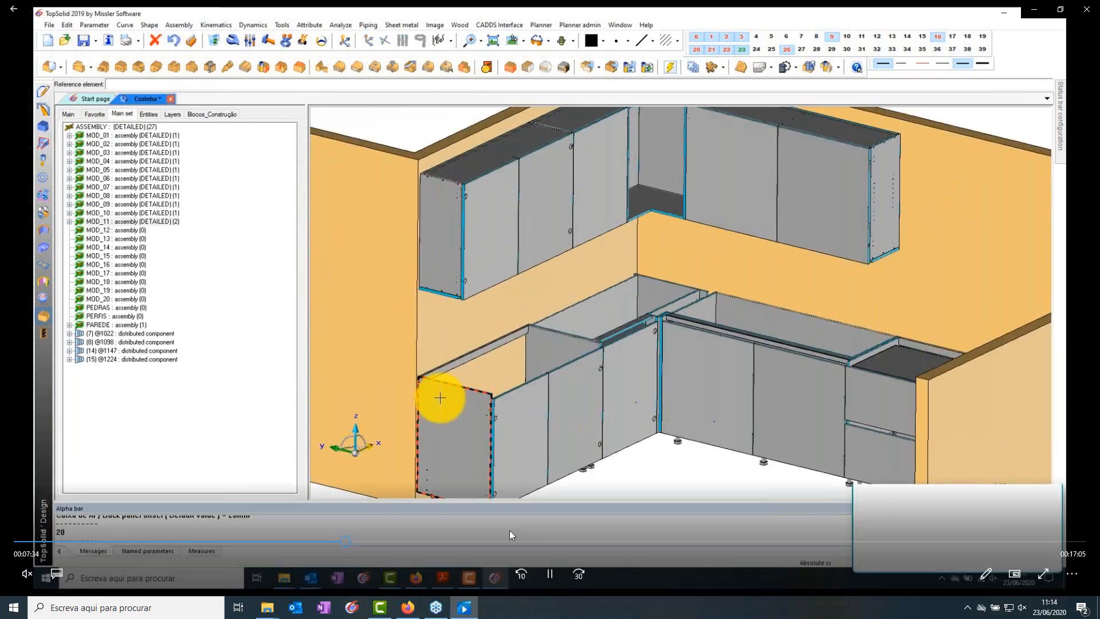
left_click(505, 337)
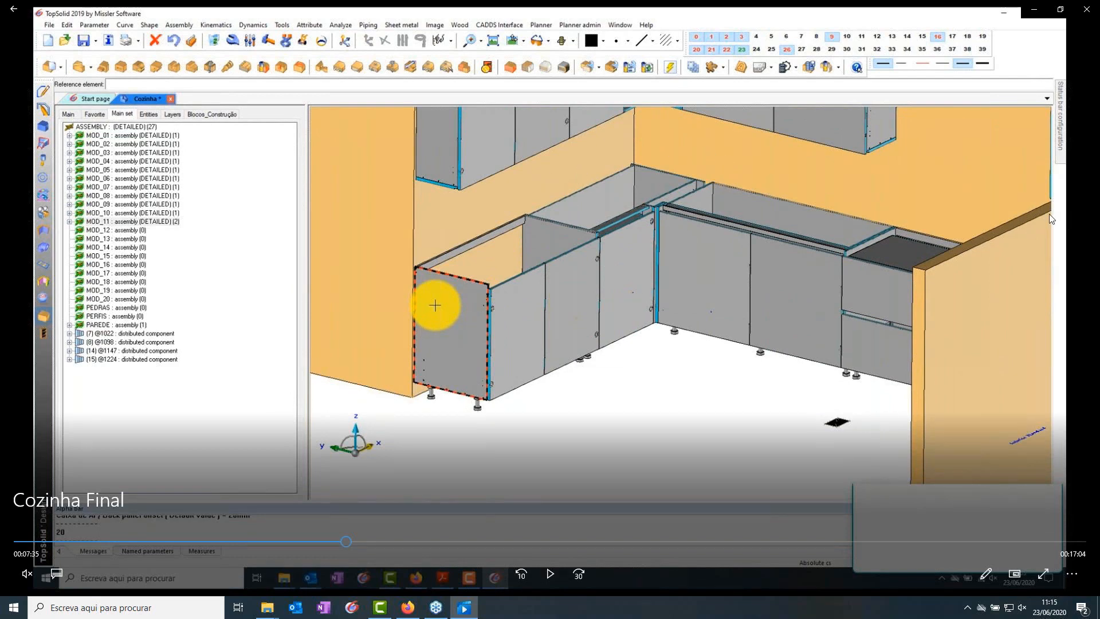
left_click(568, 551)
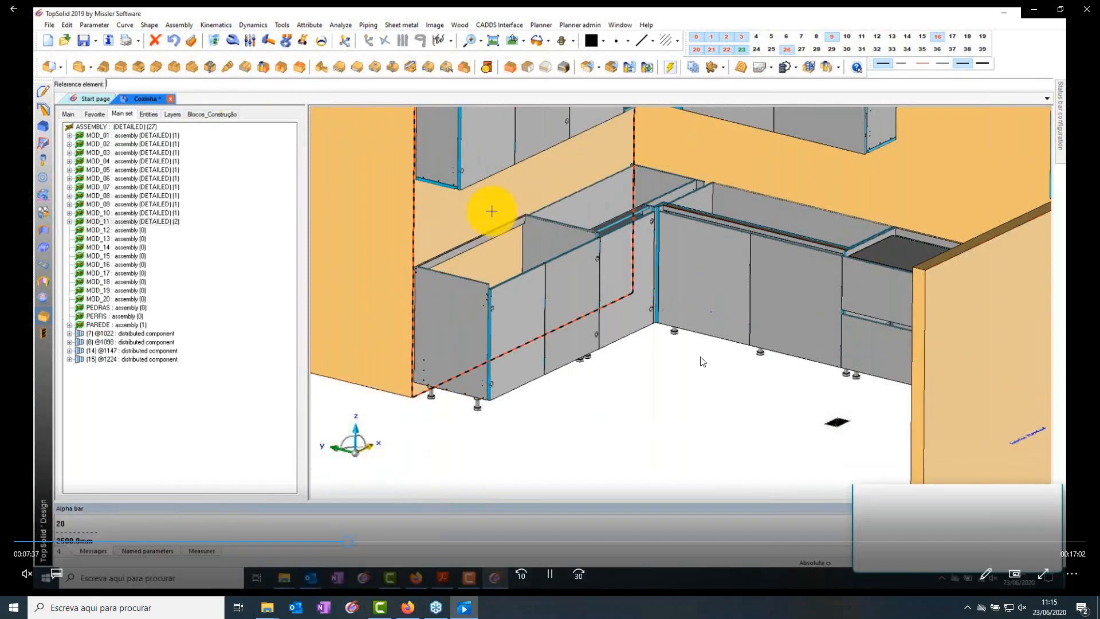
left_click(546, 574)
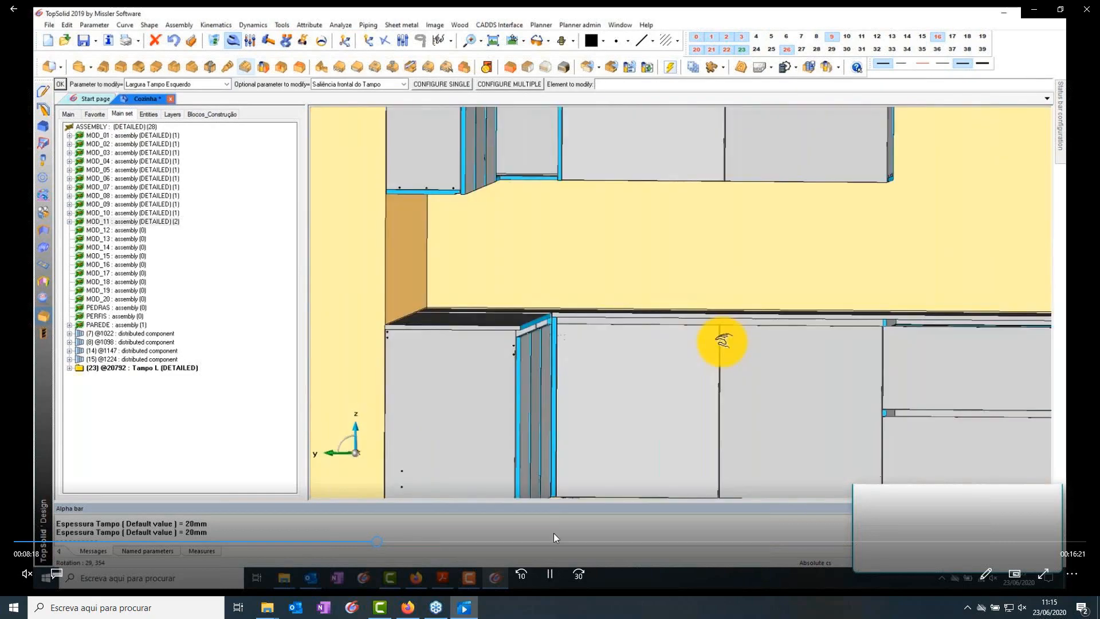
left_click(550, 574)
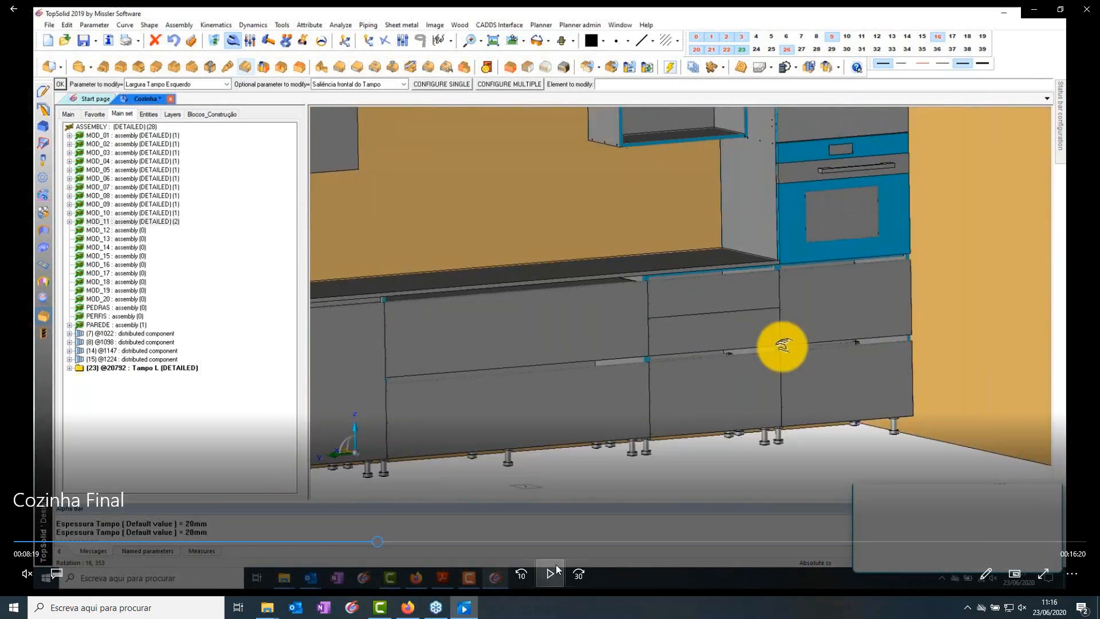
left_click(551, 574)
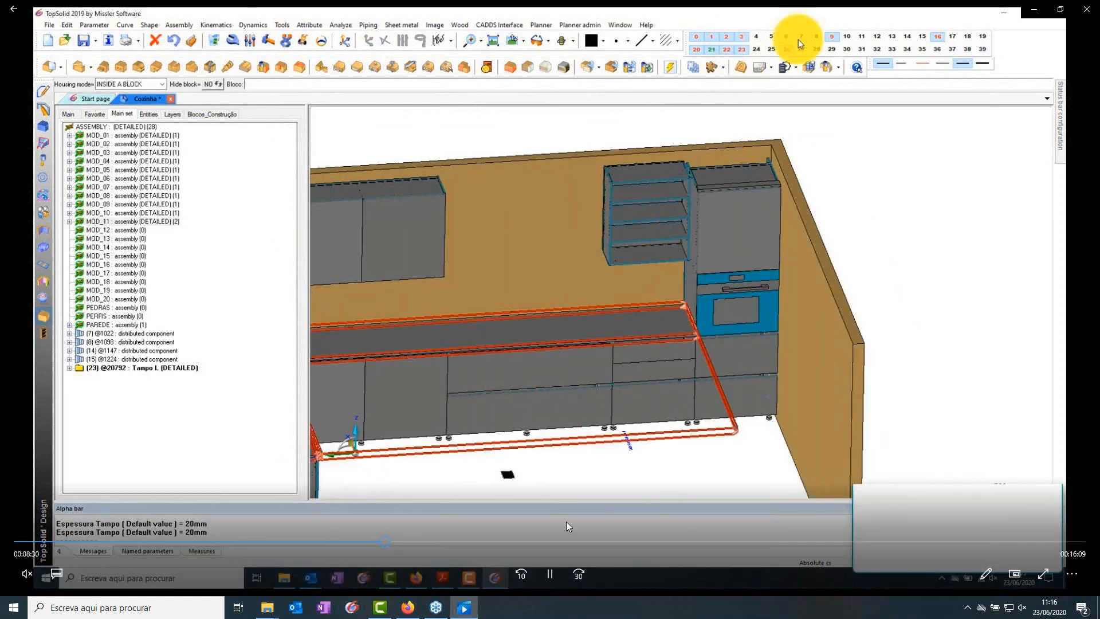
Play the finishing side panel's inclusion in the column block, pausing at 08:37 and at the Recuo Inferior da Lateral entry at 08:47.
left_click(557, 578)
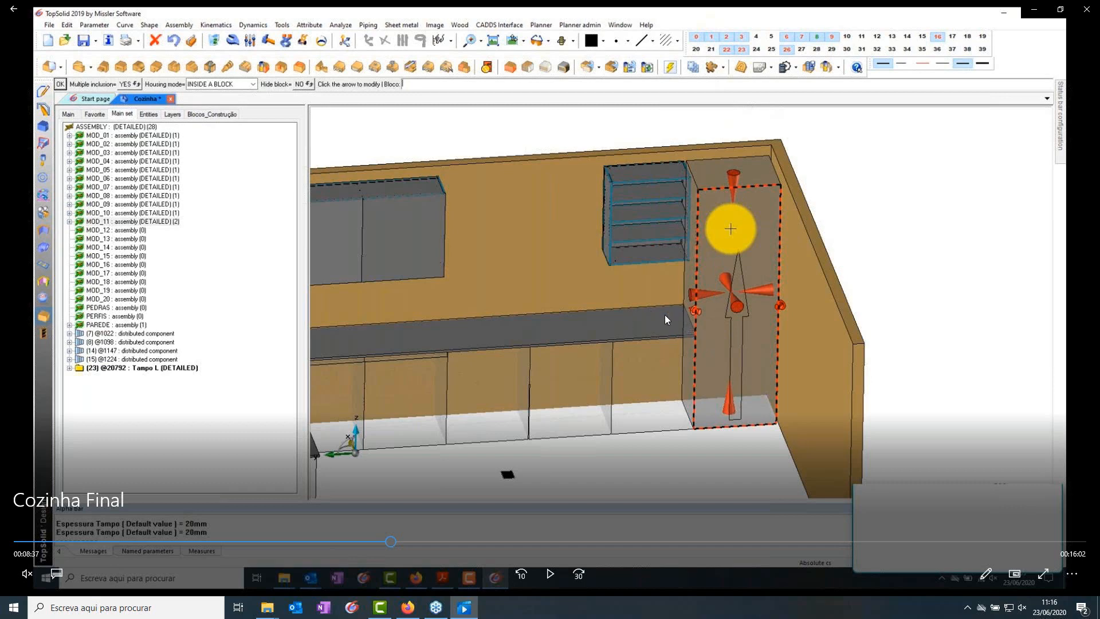
left_click(551, 572)
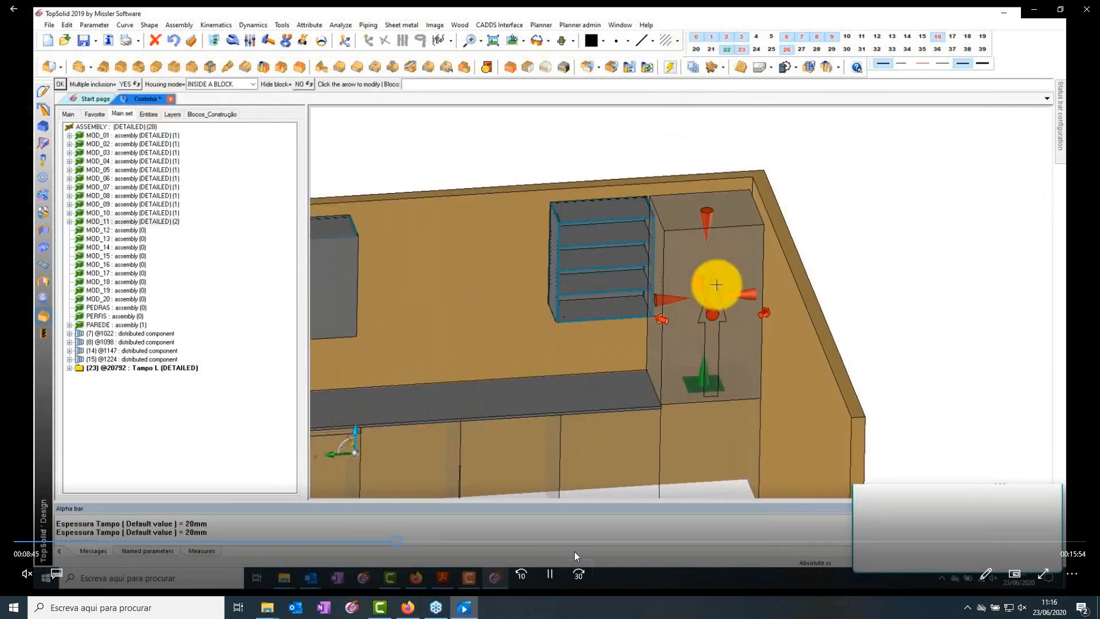
left_click(548, 565)
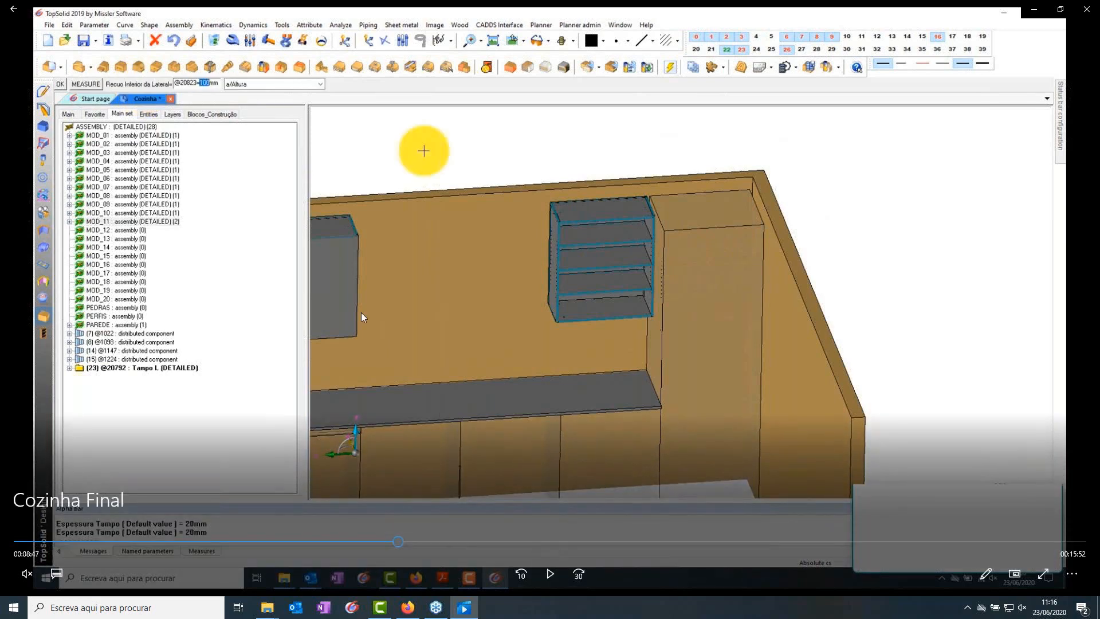
left_click(540, 566)
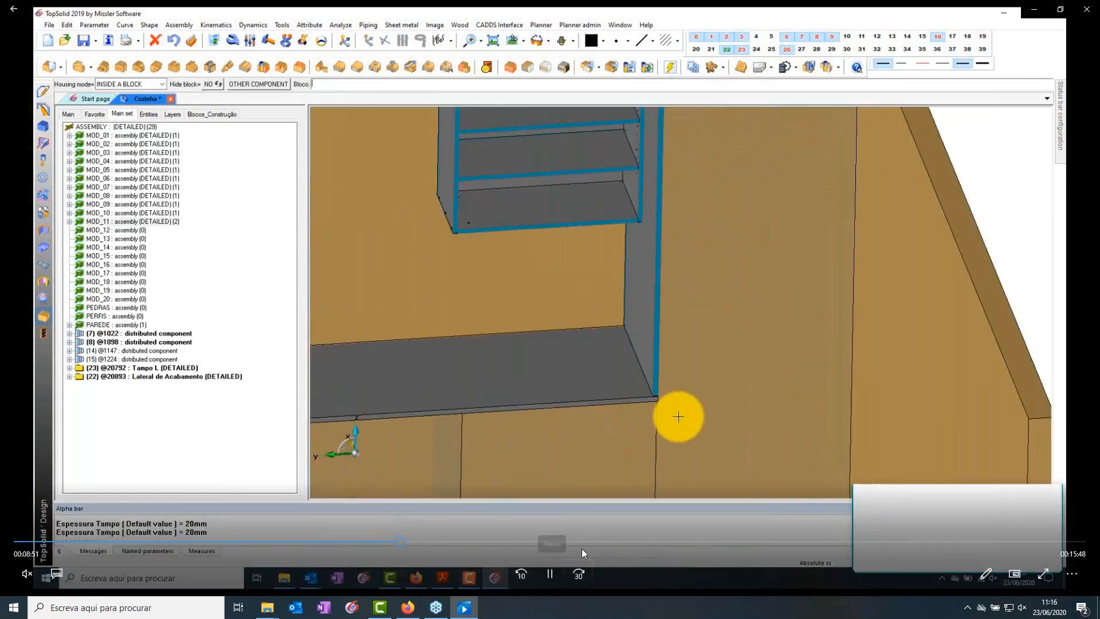
Pause on the side panel and worktop junction at 08:52 and on the layer change at 09:00, then resume playback.
left_click(550, 573)
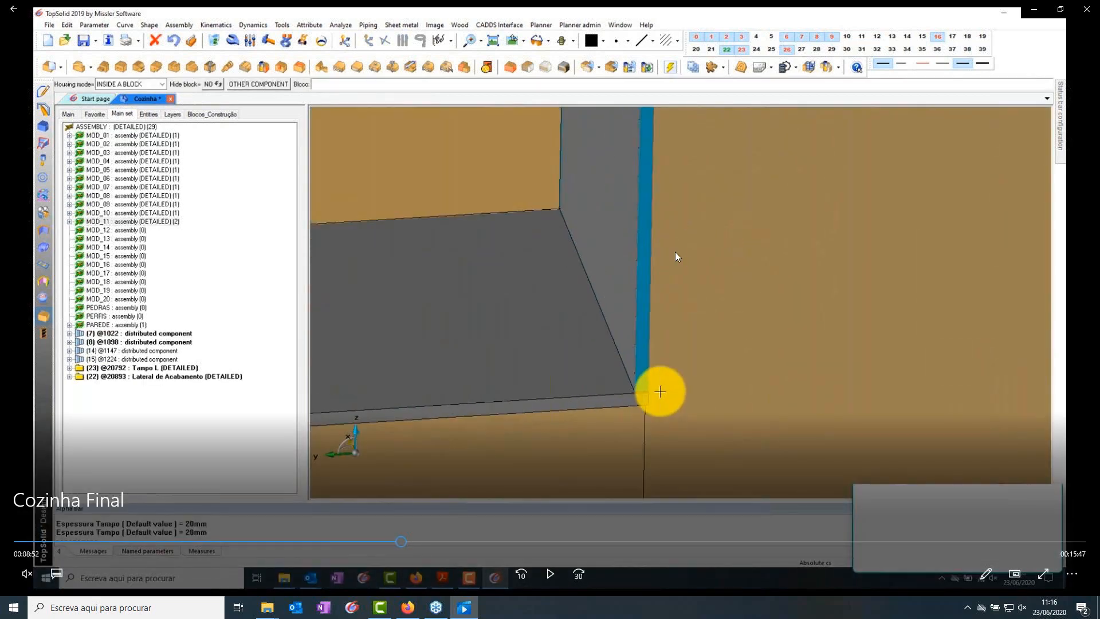
left_click(548, 573)
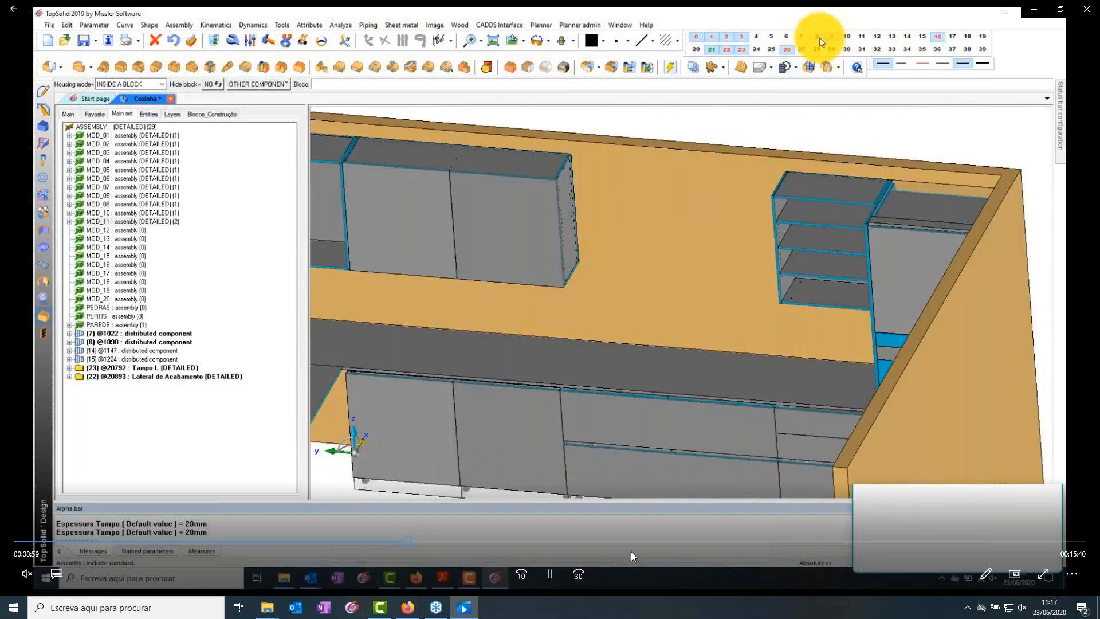
left_click(549, 573)
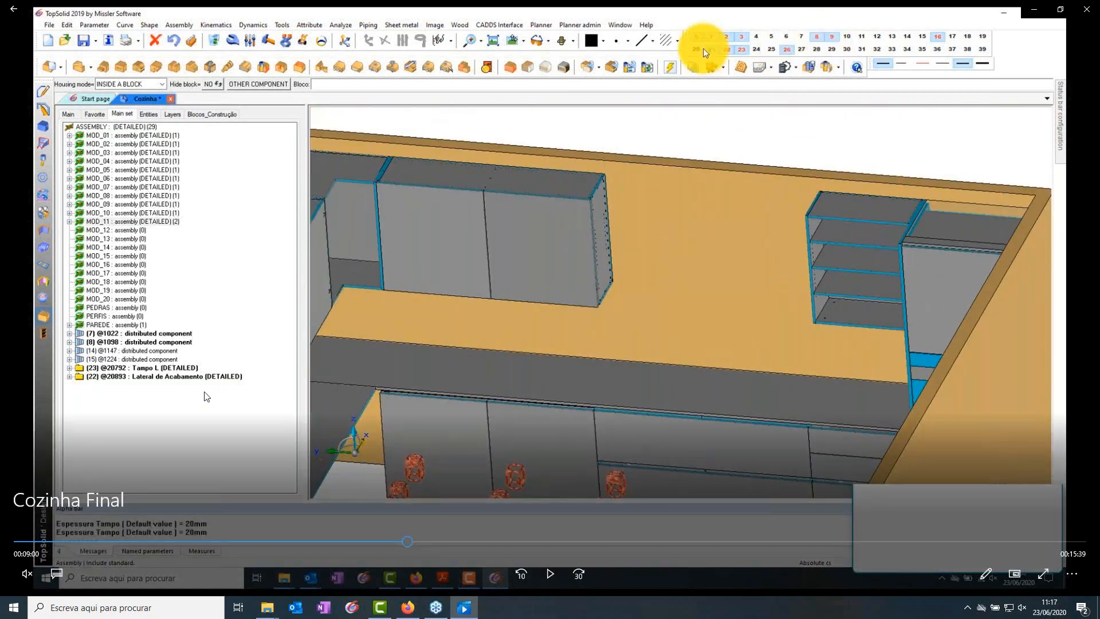
left_click(552, 574)
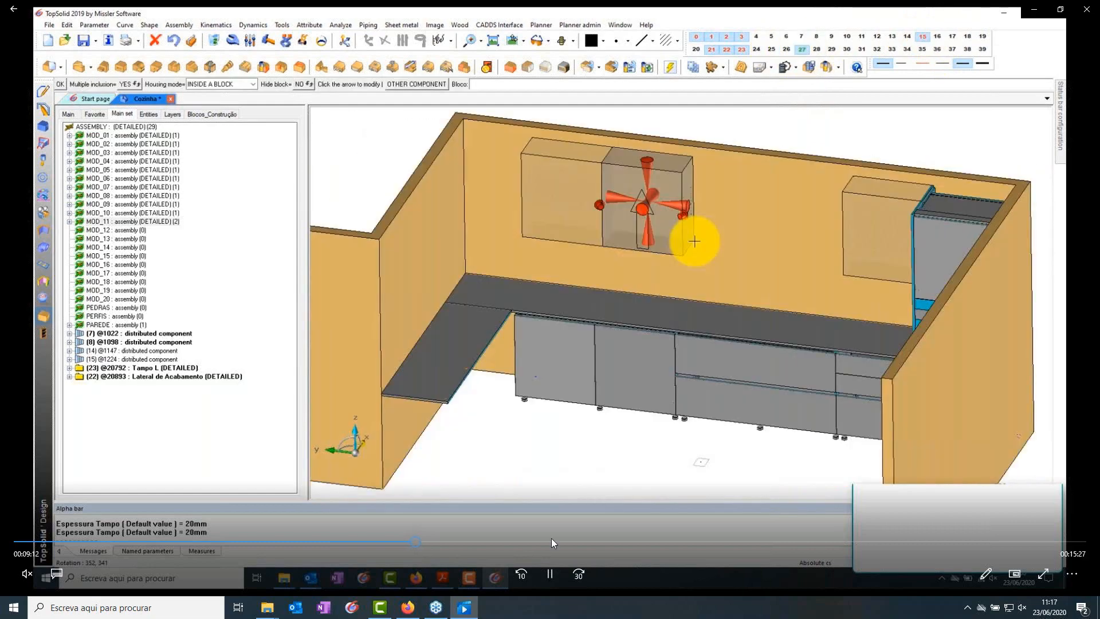
Play the upper cabinets' finishing side panel inclusion, pausing at the wall selection at 09:12 and on the worktop at 09:26.
left_click(549, 573)
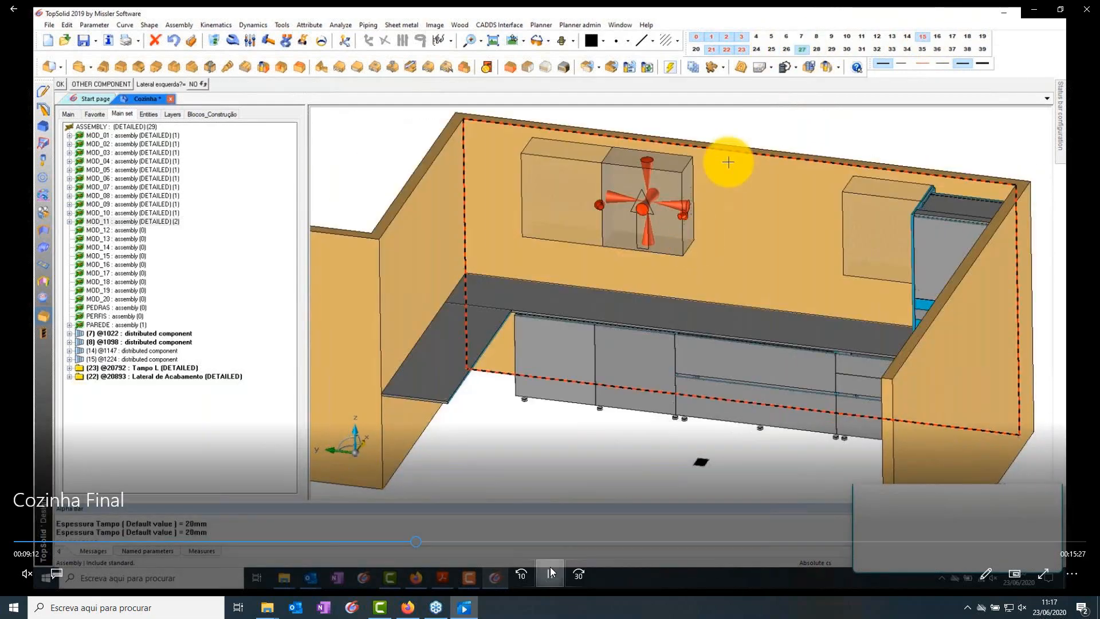
left_click(550, 567)
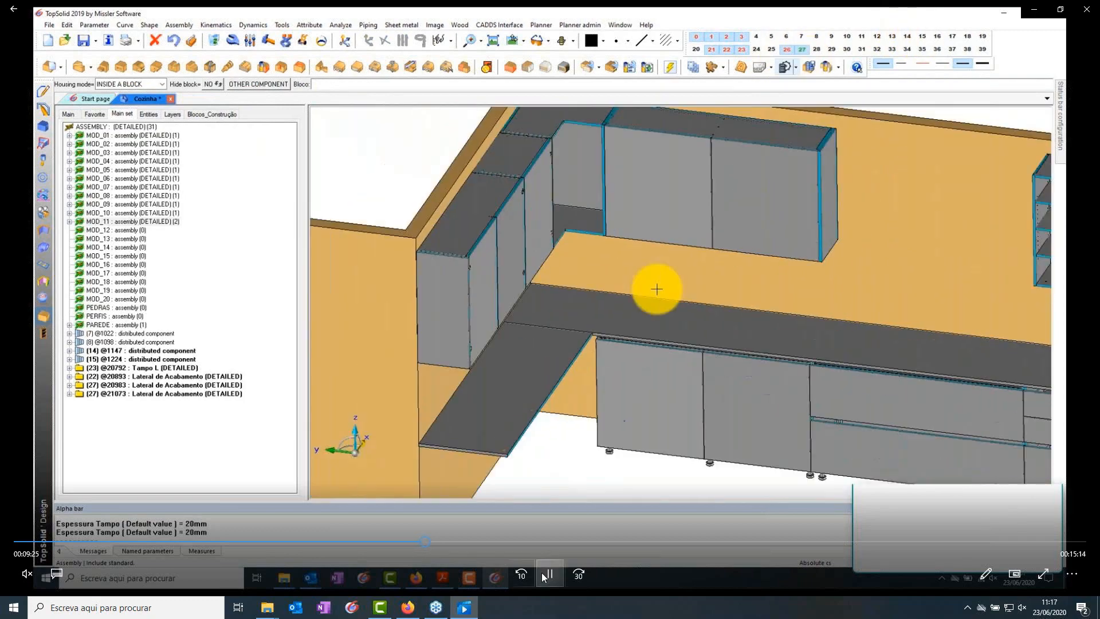
left_click(546, 575)
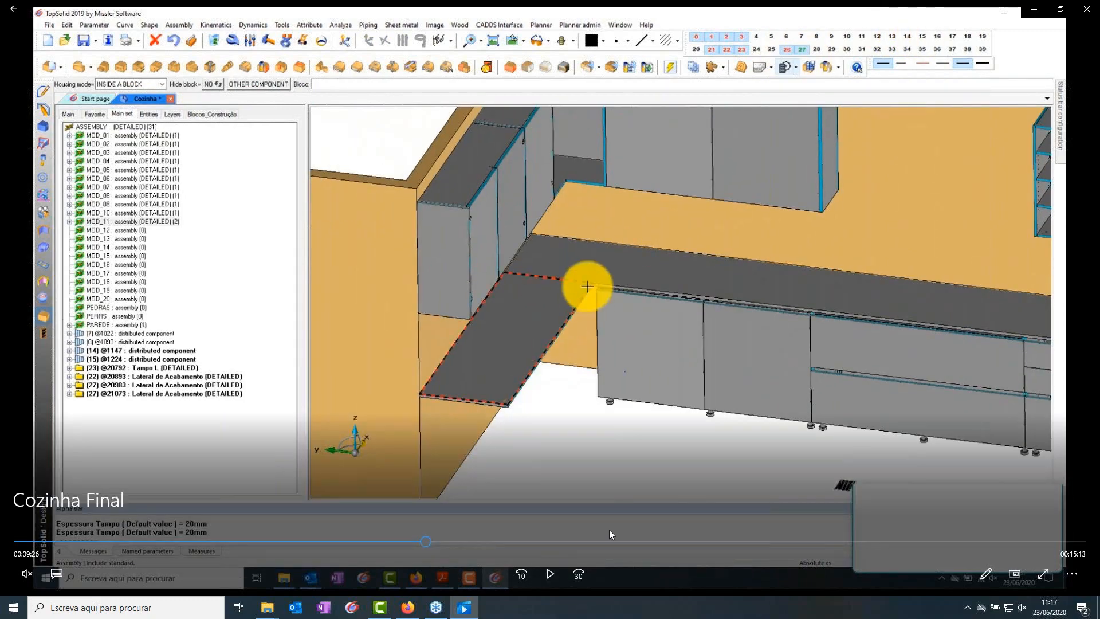
left_click(551, 575)
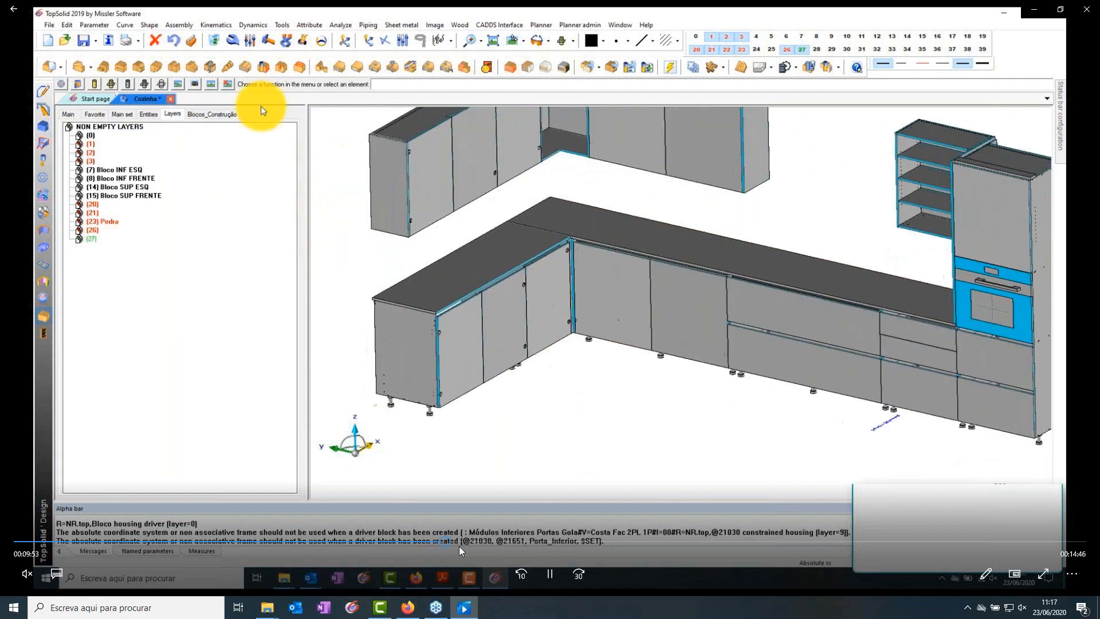
Skip ahead to the reference line drawing, pausing at 10:03 on the gap under the worktop and at 10:35 on the line.
left_click(451, 539)
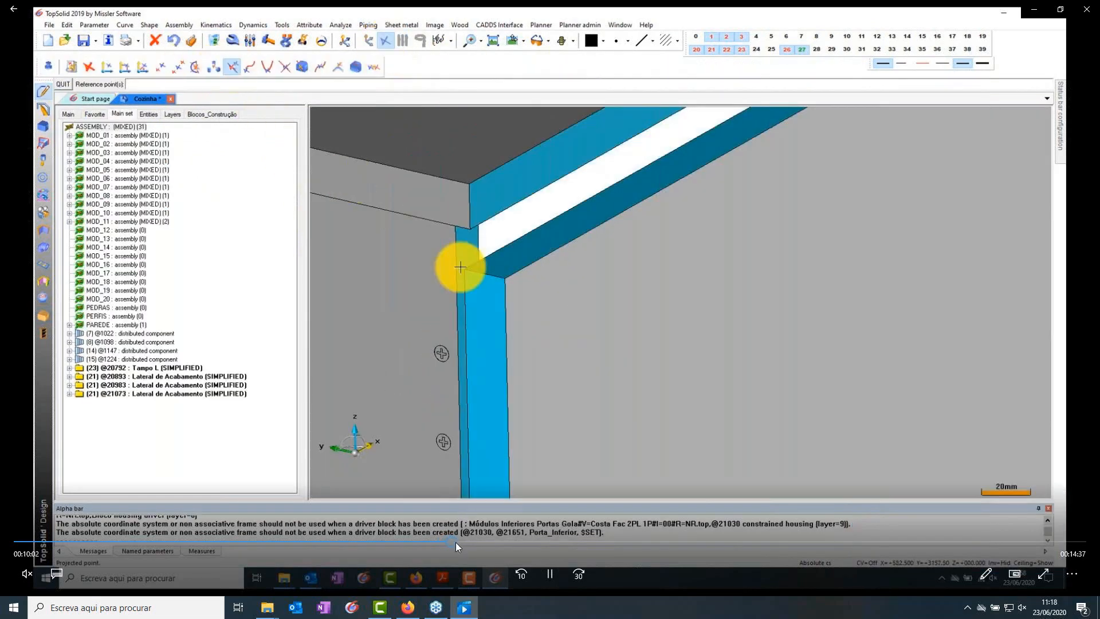
left_click(547, 575)
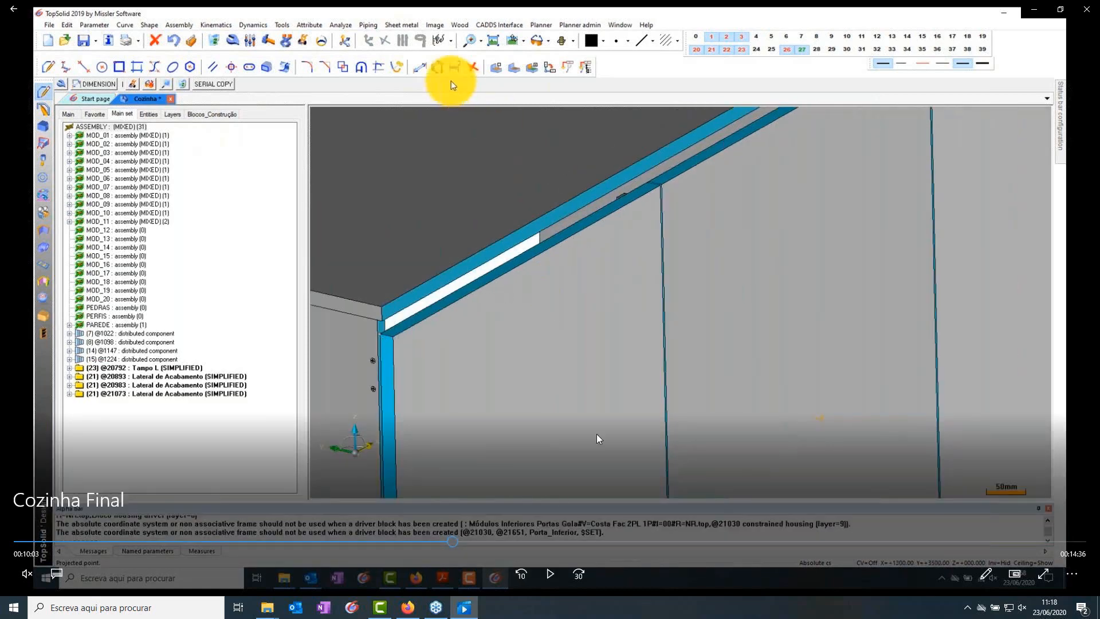
left_click(548, 572)
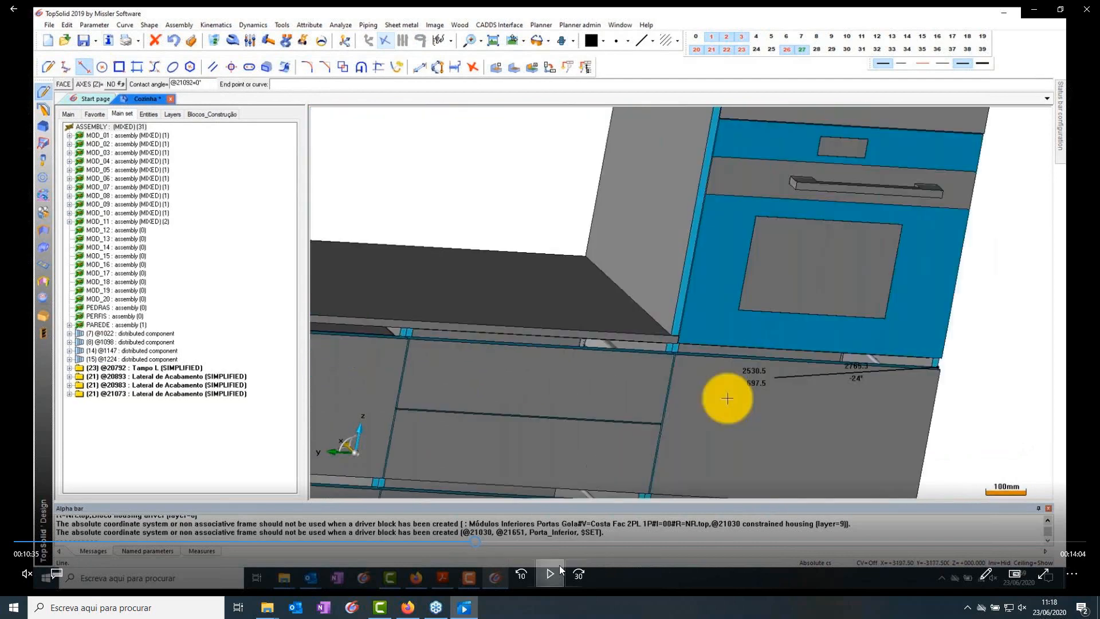
left_click(550, 574)
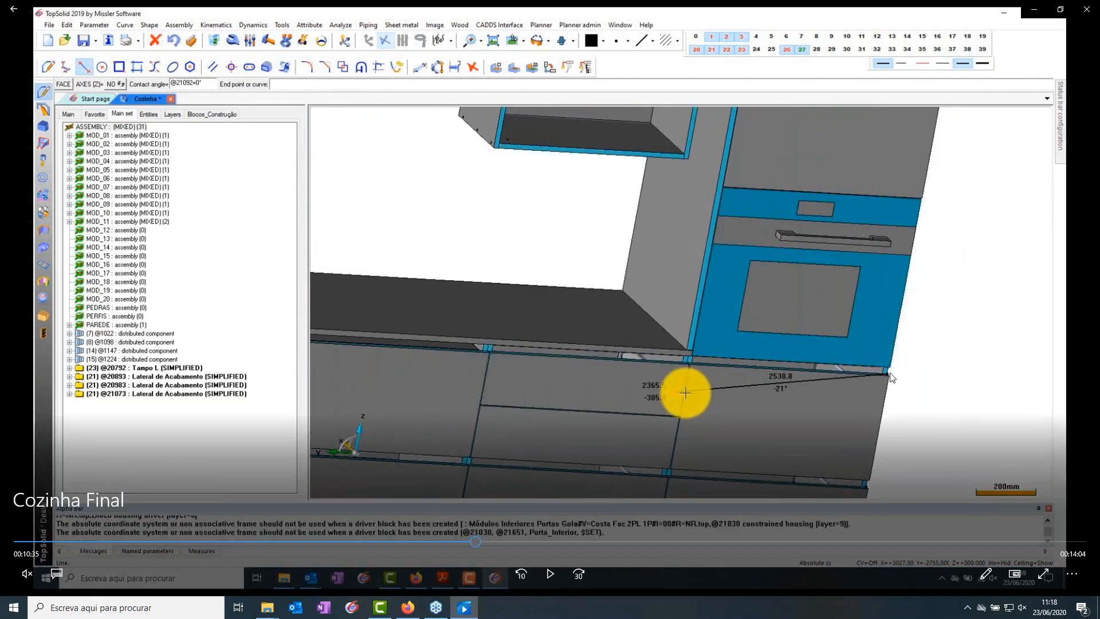
left_click(550, 573)
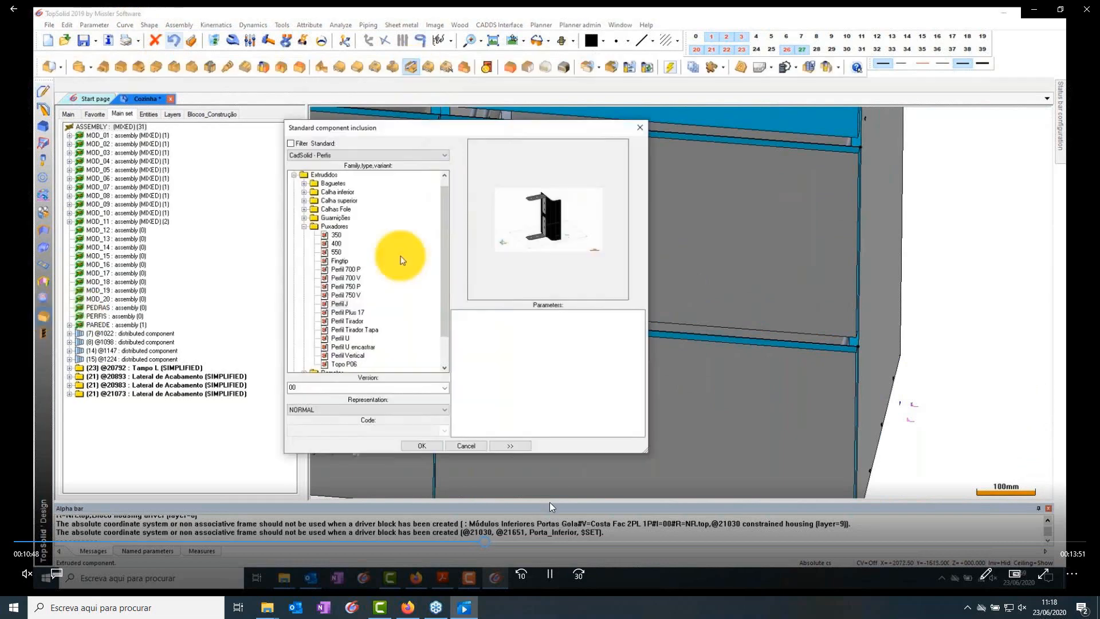
Play the Gola profile's selection, pausing at 10:50 on the Puxadores library and at 11:03 on the positioning options.
left_click(550, 573)
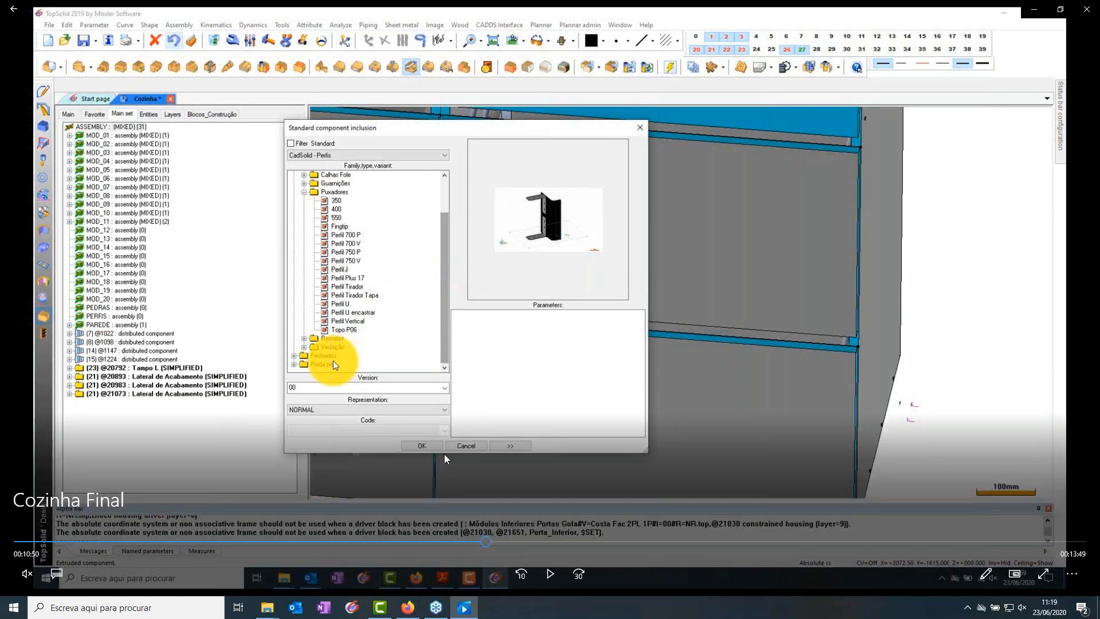
left_click(524, 585)
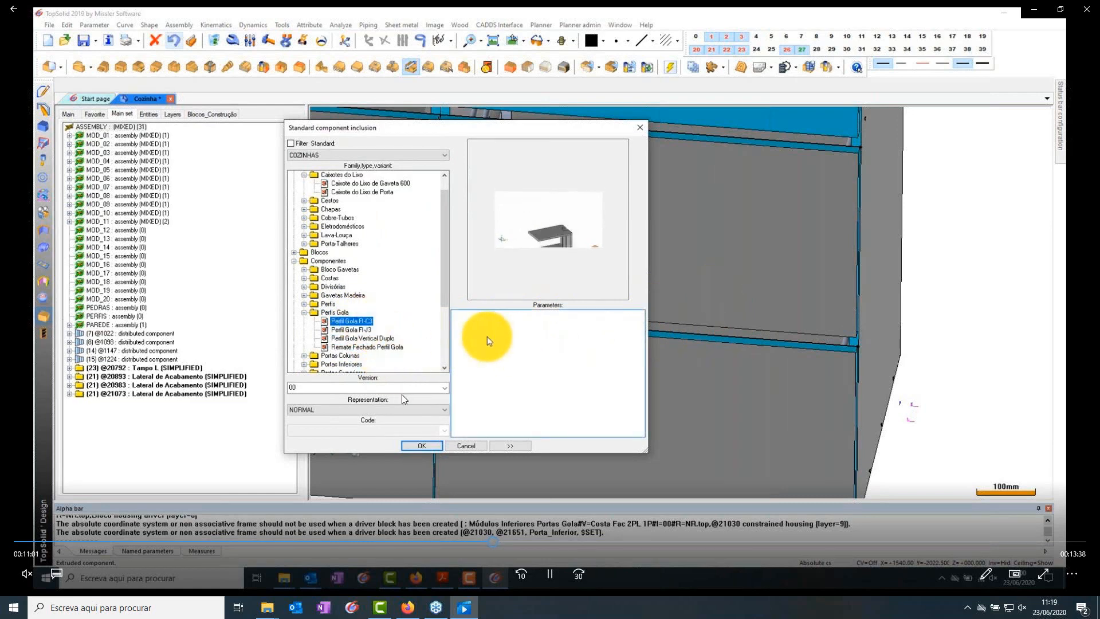
left_click(543, 572)
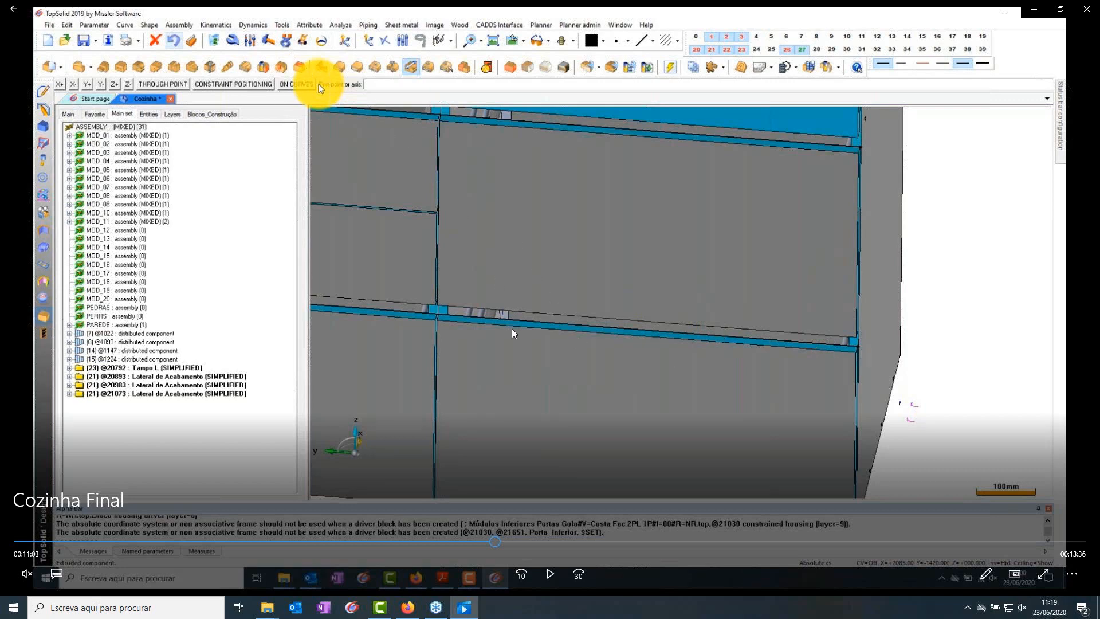
left_click(550, 573)
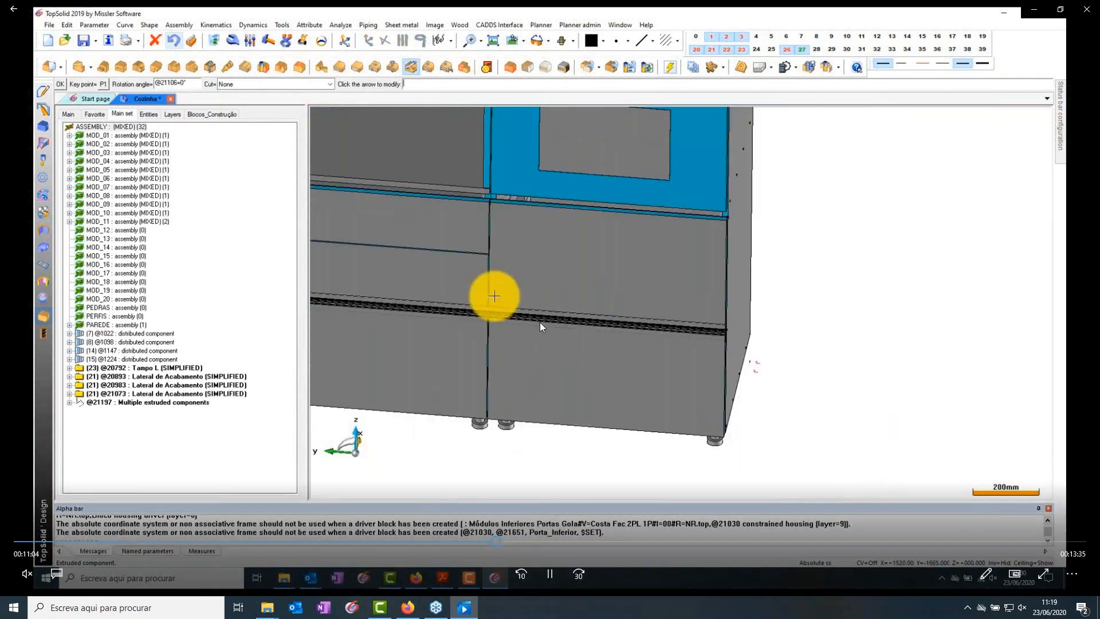
Pause on the profile's rotation angle at 11:07 and on the RASG_ESQ process at 11:12, then resume playback.
left_click(550, 573)
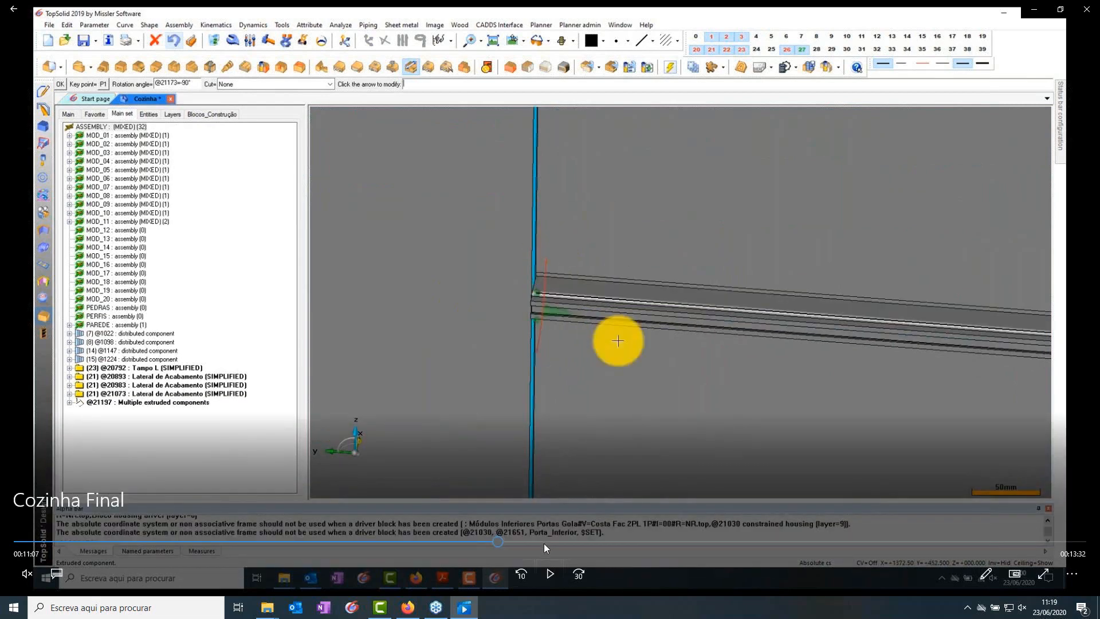
left_click(556, 521)
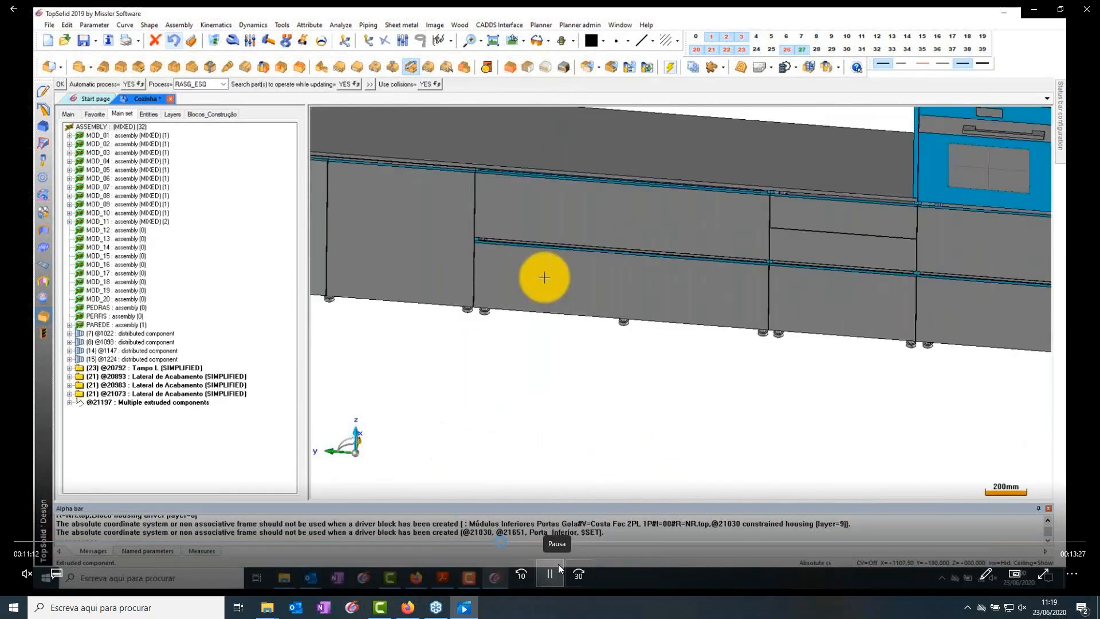
left_click(558, 567)
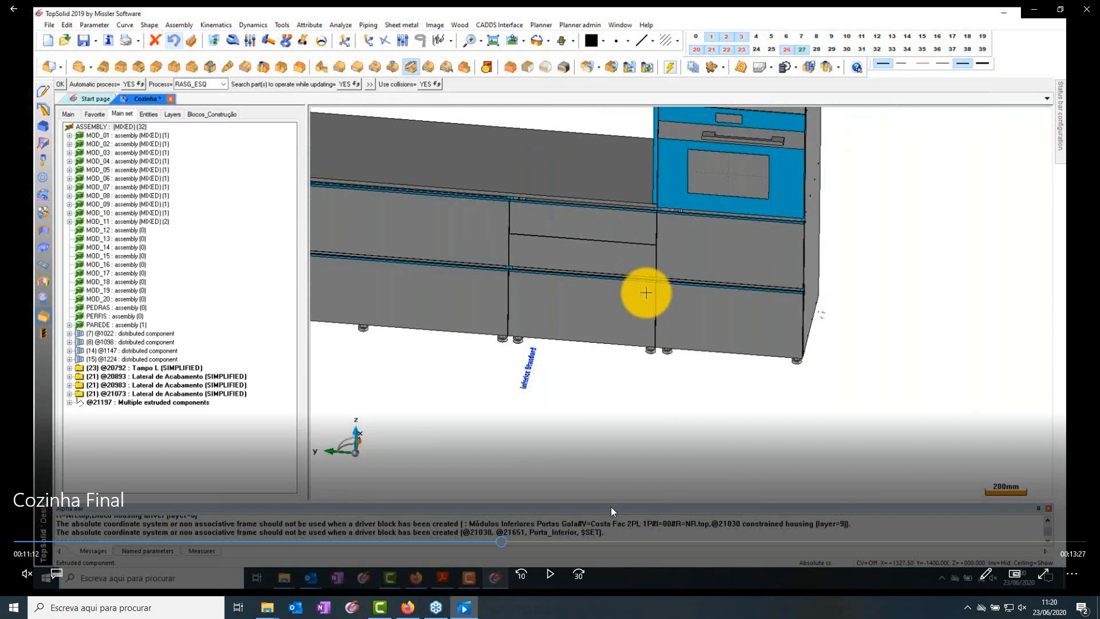
left_click(548, 569)
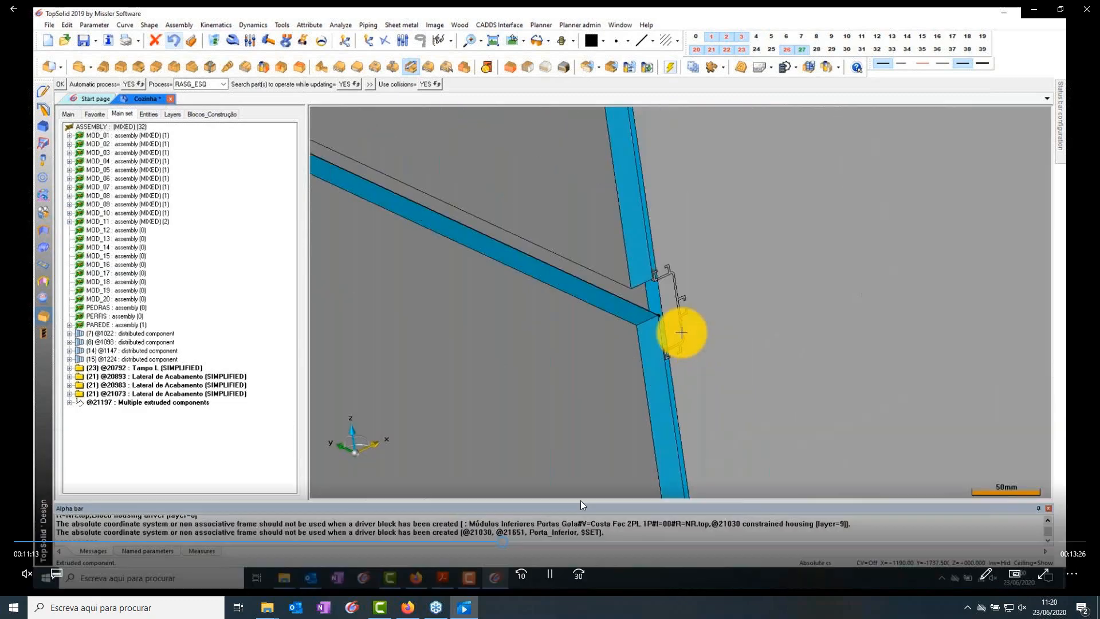
Pause on the highlighted profile cut at 11:13 and on the Espessura Frente entry at 11:15, then resume playback.
left_click(707, 315)
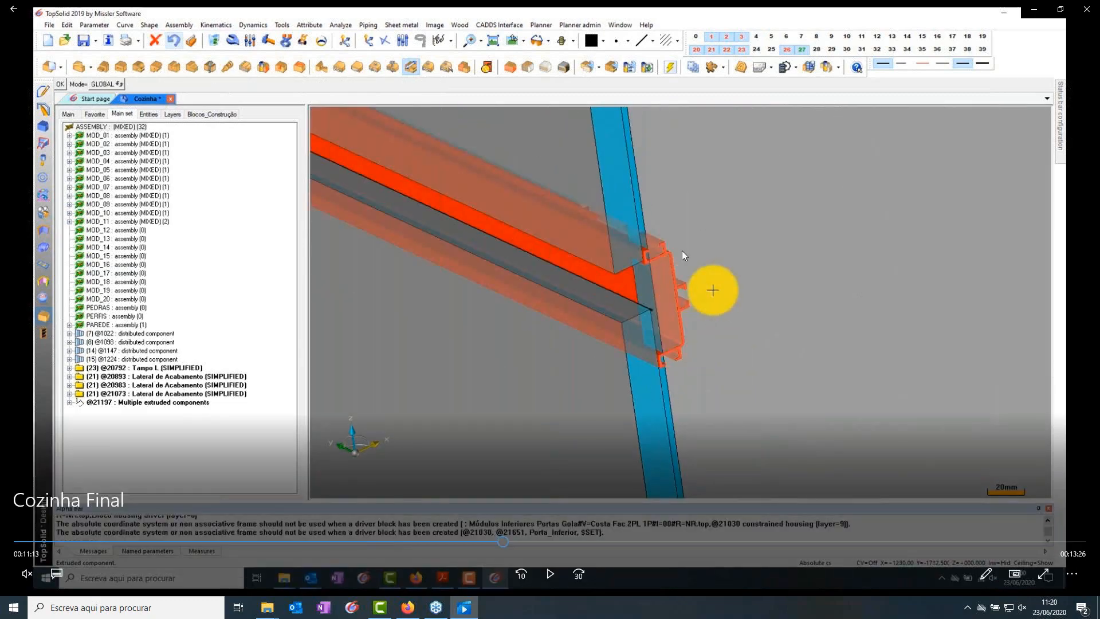
left_click(550, 574)
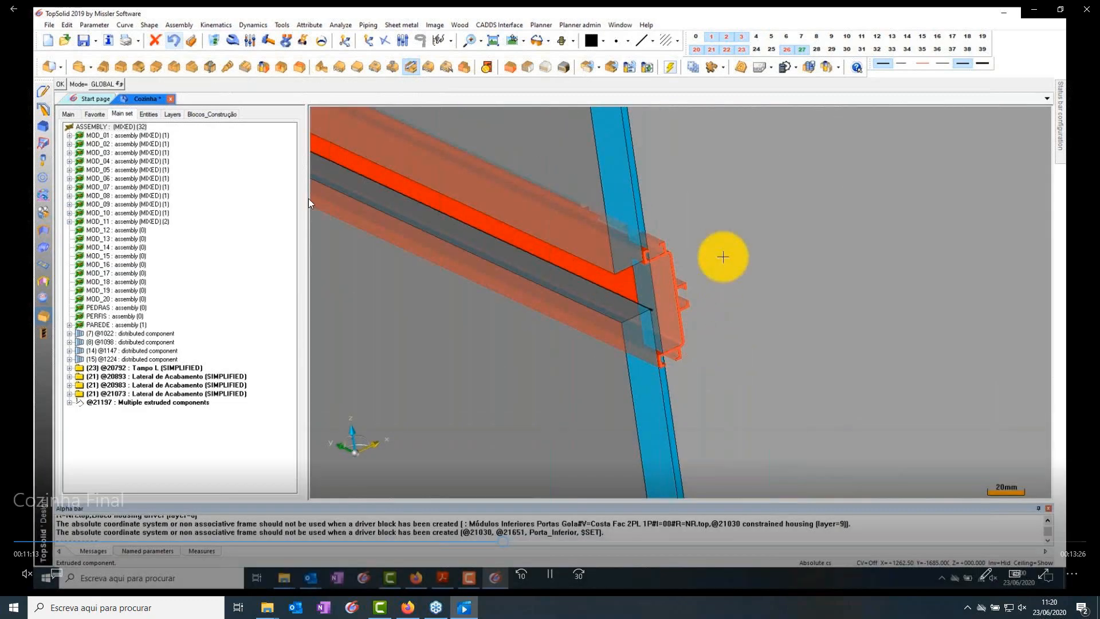
left_click(793, 372)
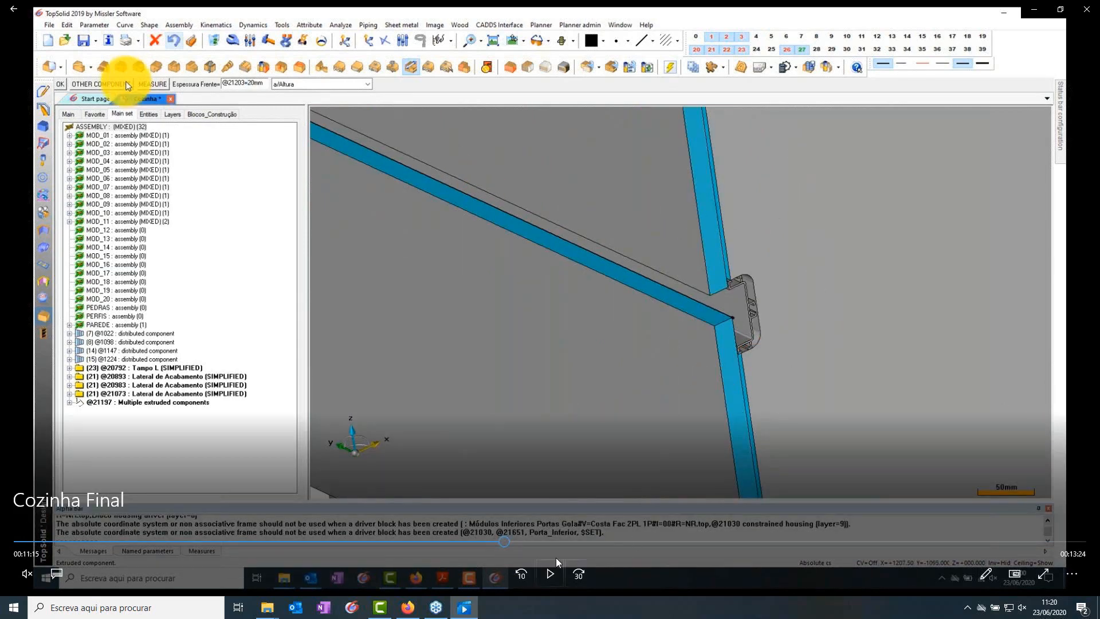
left_click(551, 573)
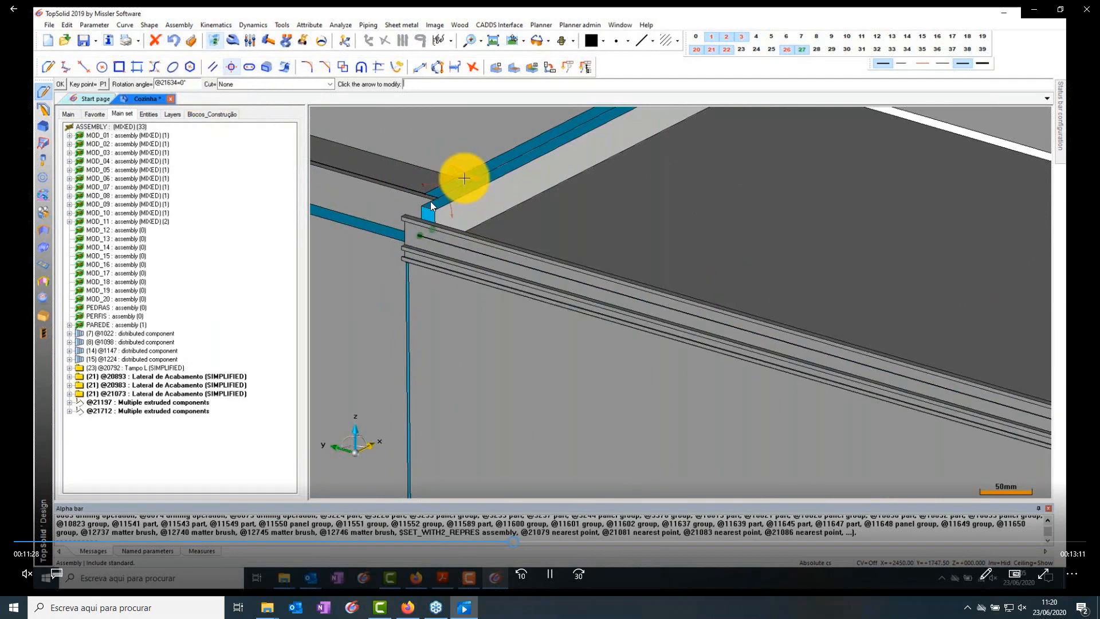
Pause on the Com Remate do Lado Dir. option at 11:31 and on the PERFIS assembly at 12:04, then resume playback.
left_click(550, 574)
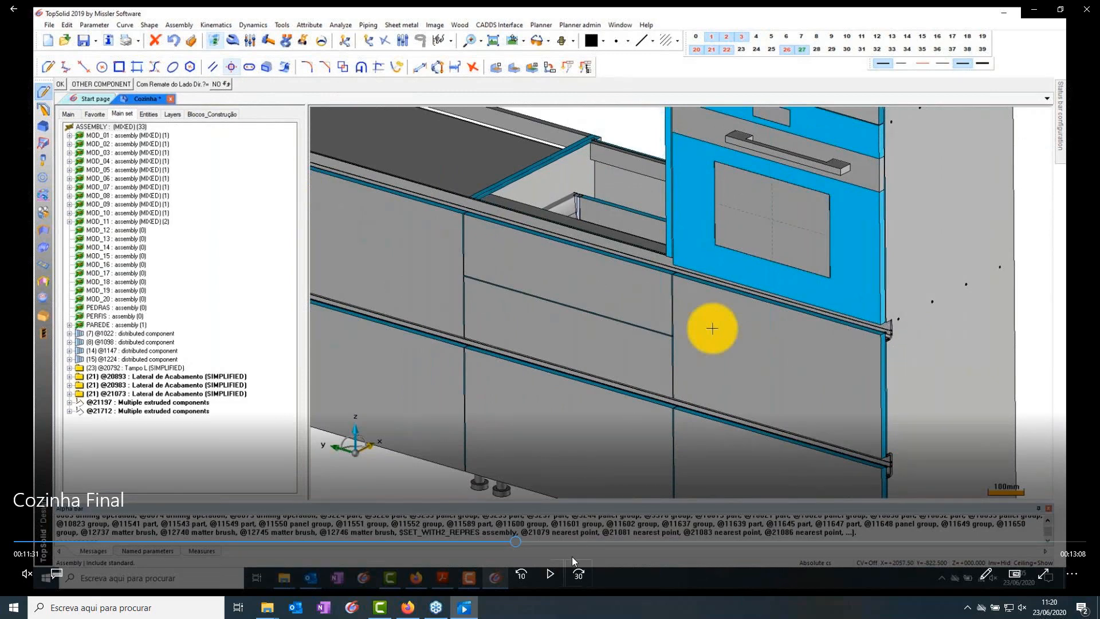
left_click(552, 572)
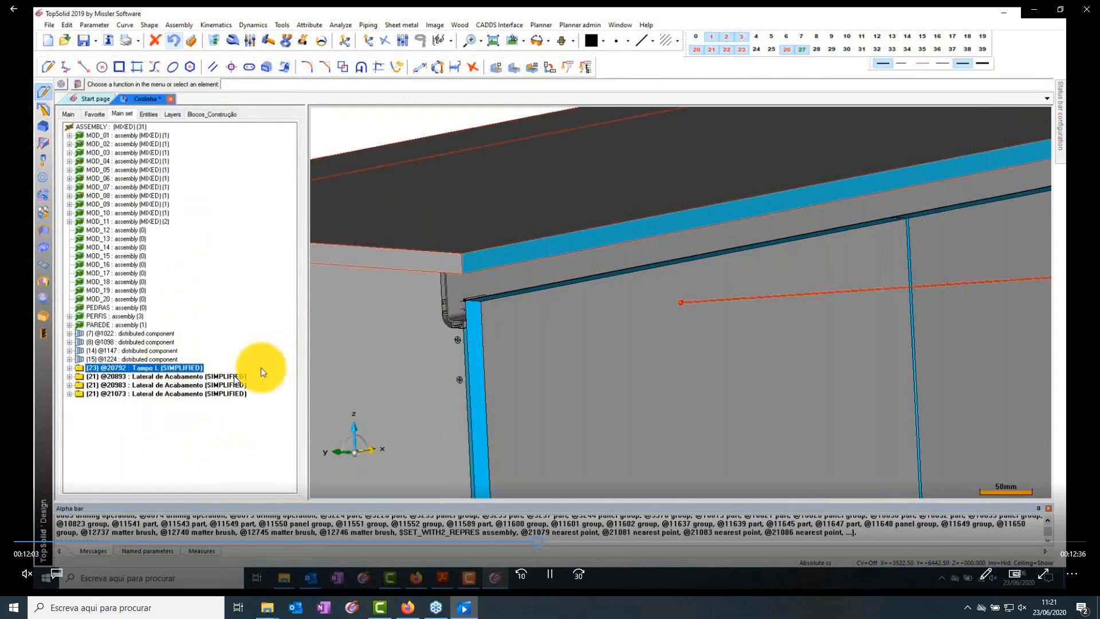
left_click(549, 573)
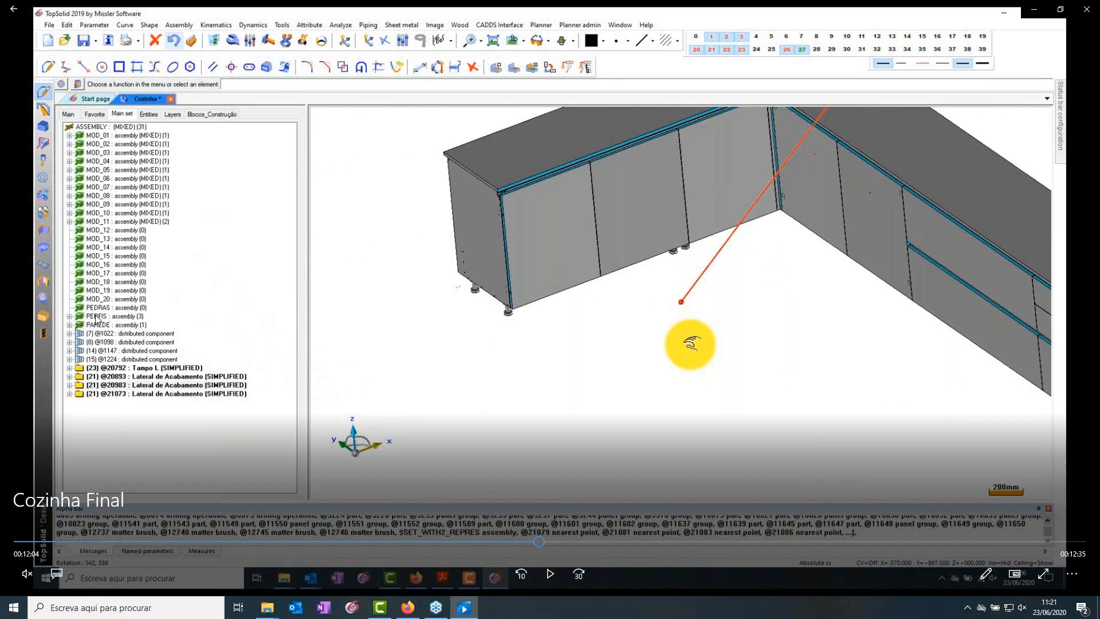
left_click(545, 566)
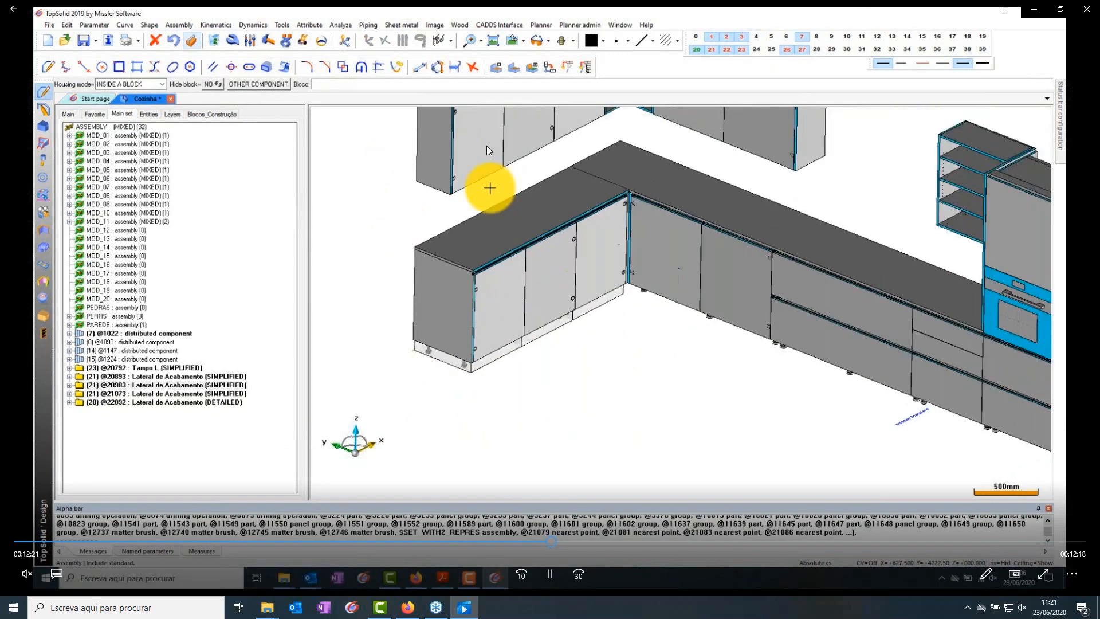
Pause at 12:23, step back to the Folga Remate entry for the base finishing panel at 12:20 and resume playback.
left_click(472, 293)
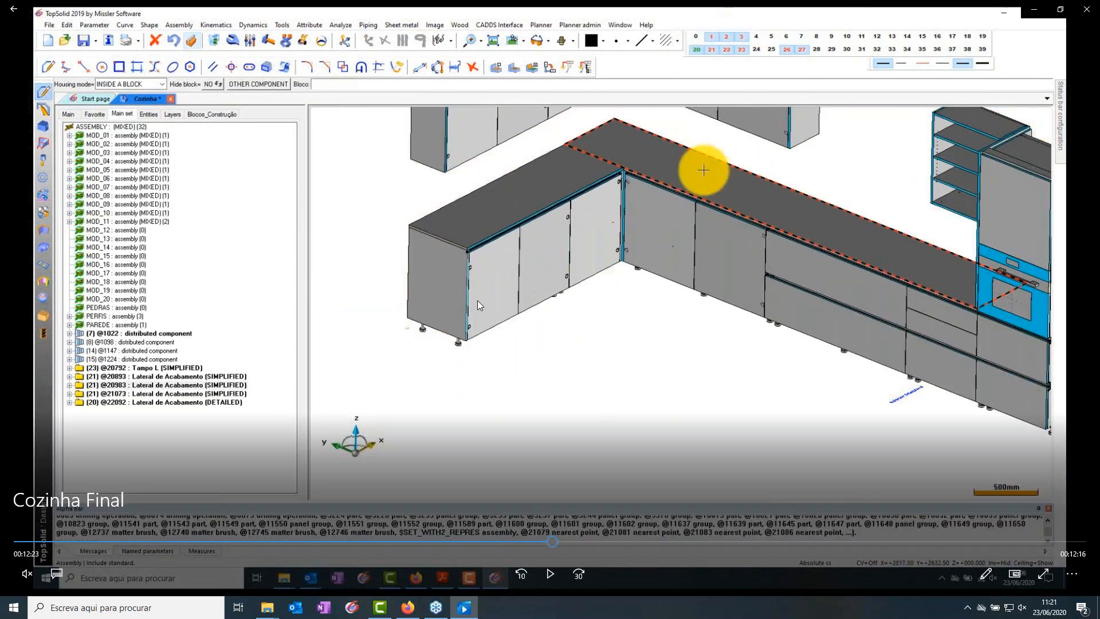
left_click(548, 541)
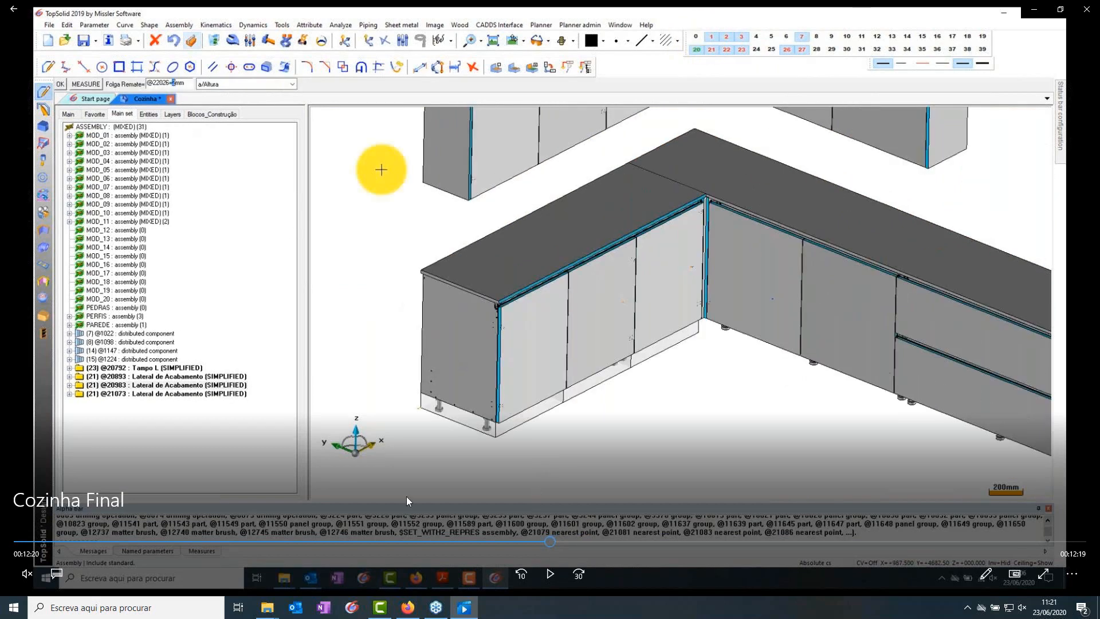
left_click(547, 571)
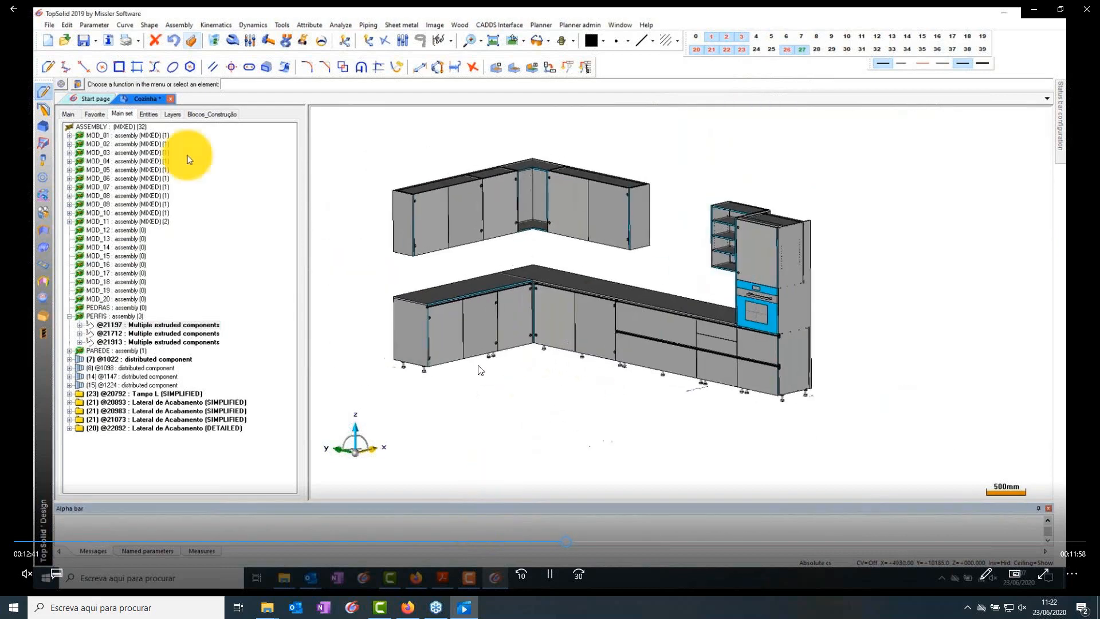
Play the plinth contour's creation, pausing at the Contour command at 12:42 and on the kitchen's plan view at 12:45.
left_click(550, 571)
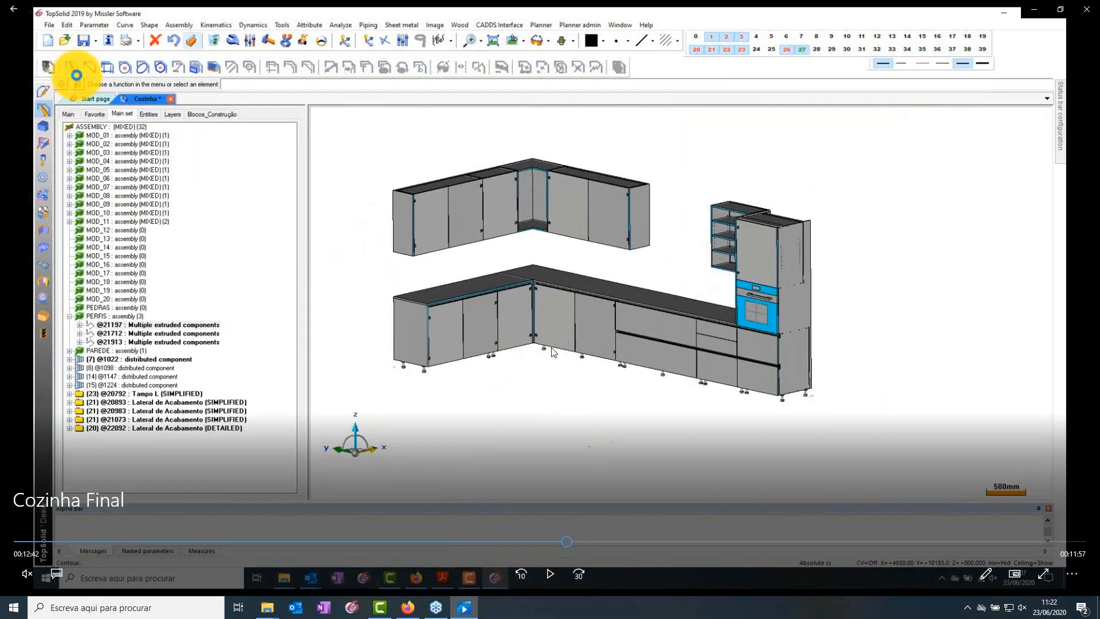
left_click(554, 573)
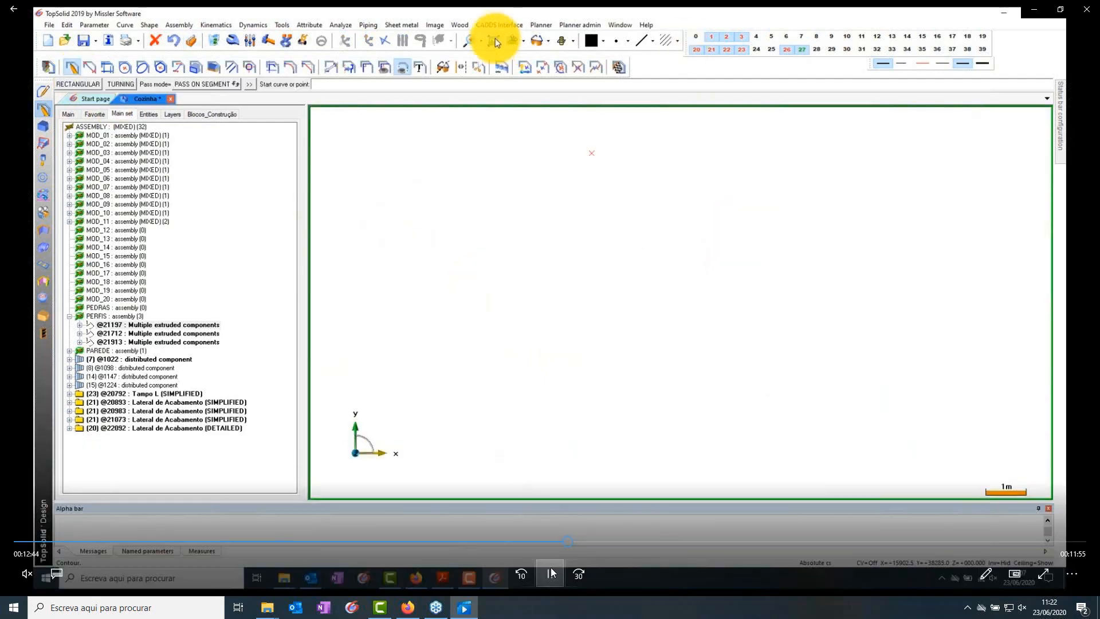
left_click(551, 572)
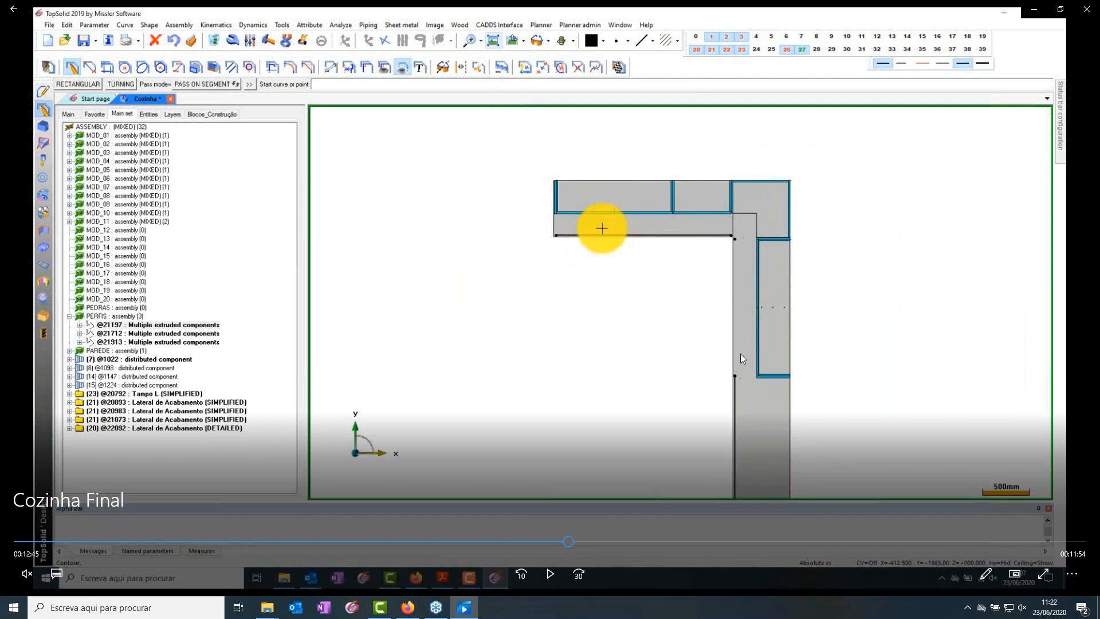
left_click(552, 570)
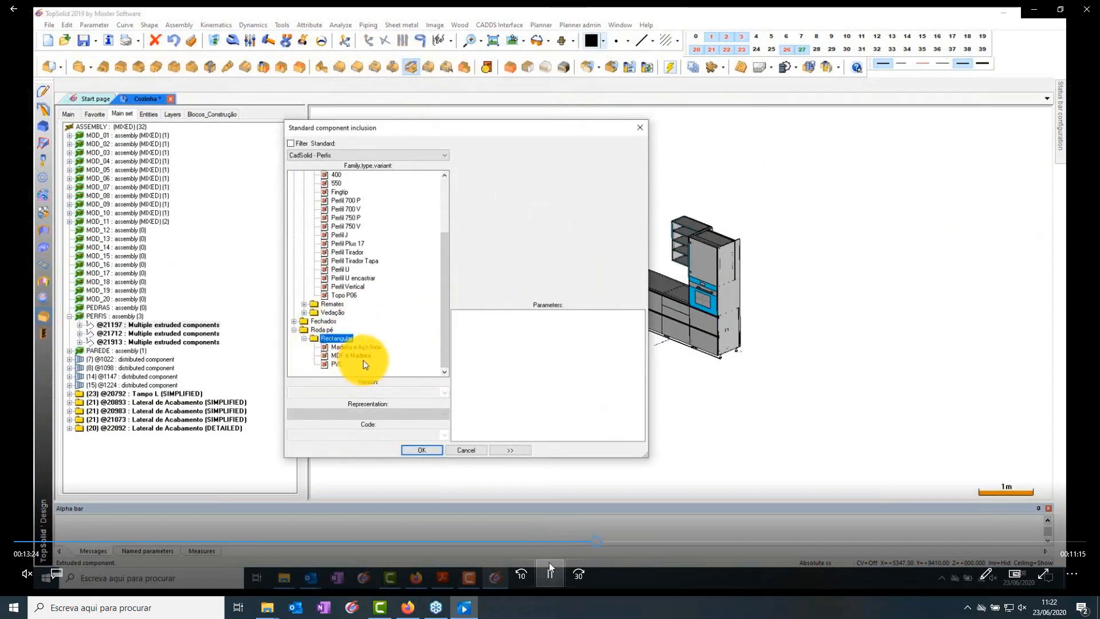
Play the Roda pé inclusion, pausing on the MDF e Madeira profile at 13:25 and at the contour selection at 13:28.
left_click(548, 562)
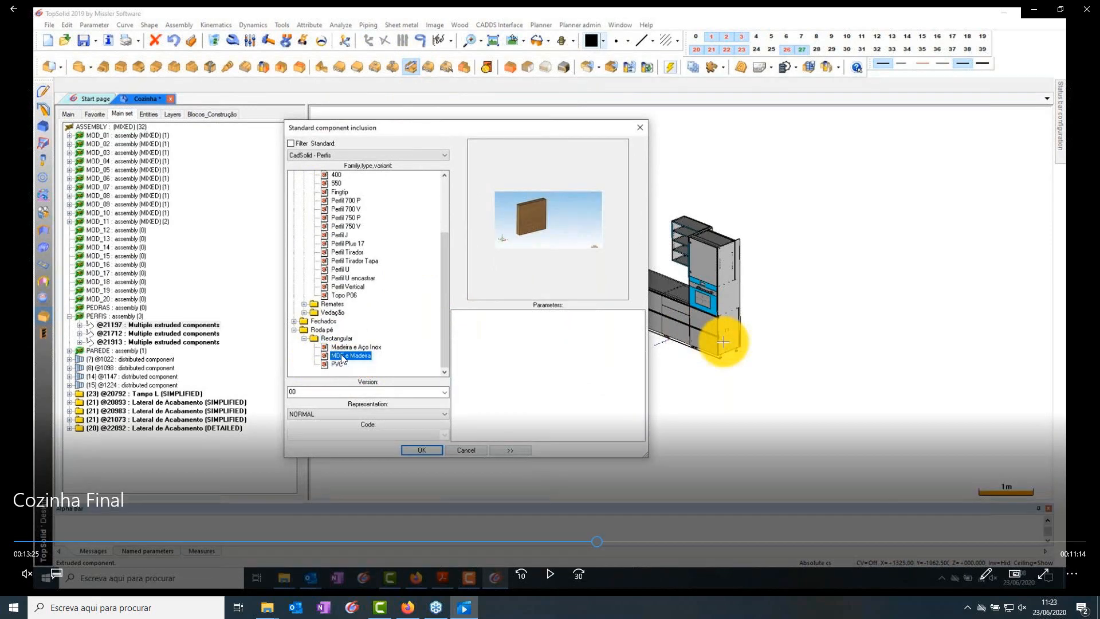
left_click(550, 573)
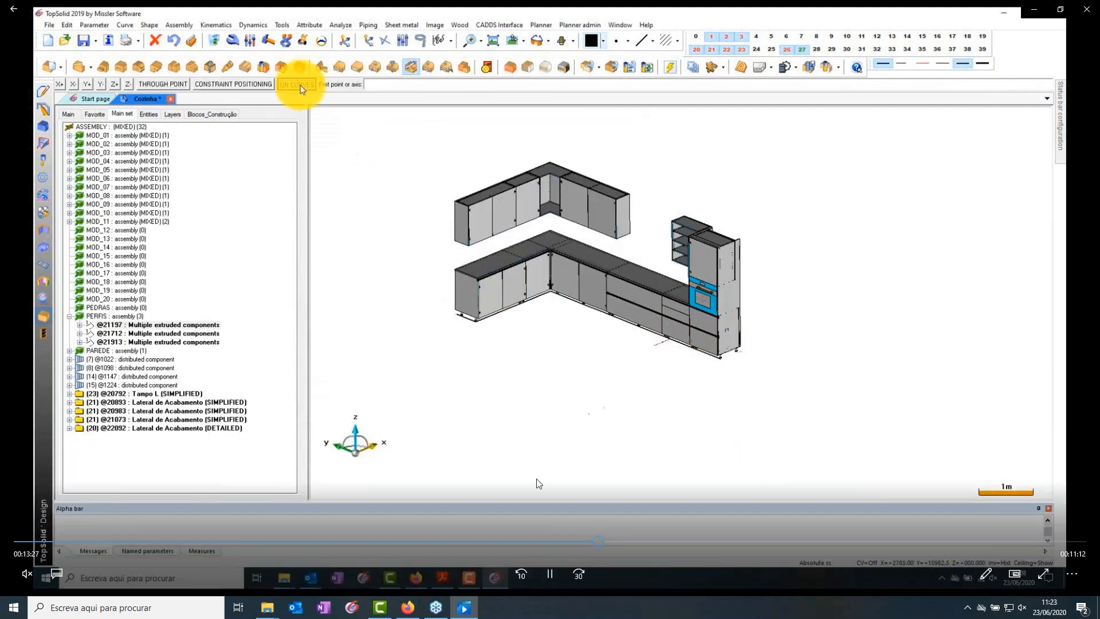
left_click(549, 574)
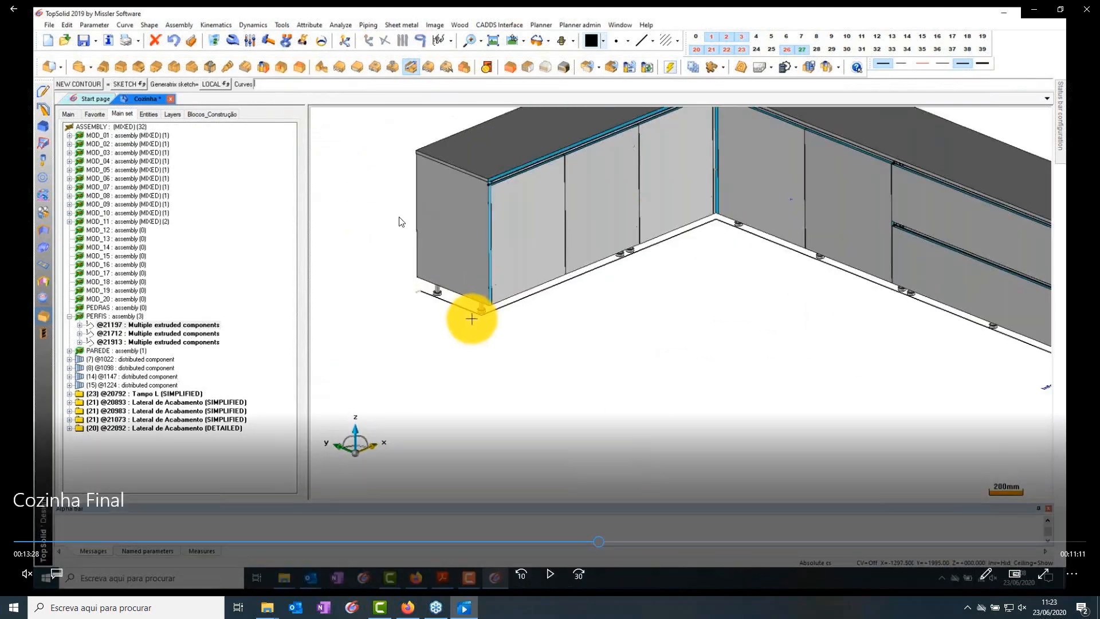
Replay the plinth insertion from 13:24, pausing at 13:31 and stepping back to the key point selection at 13:29 before resuming.
left_click(595, 549)
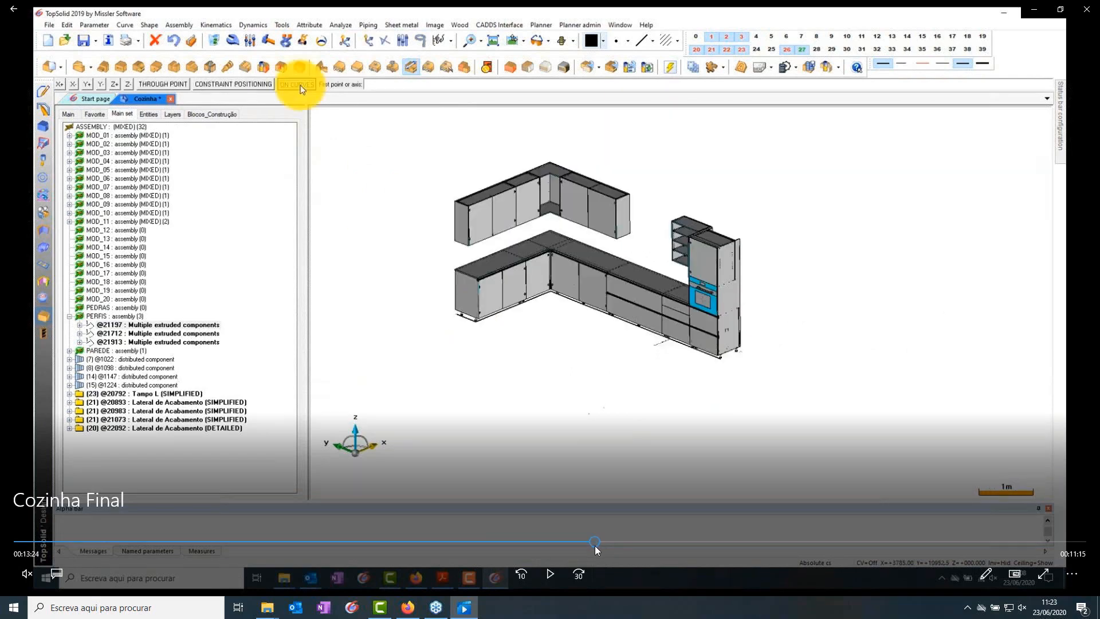
left_click(549, 575)
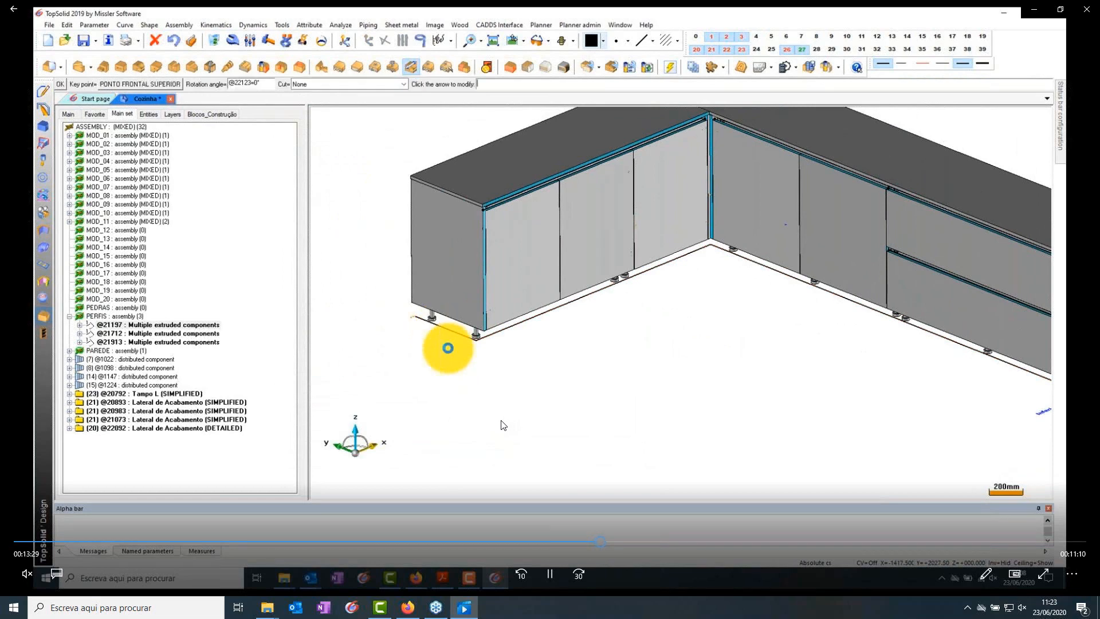
left_click(556, 572)
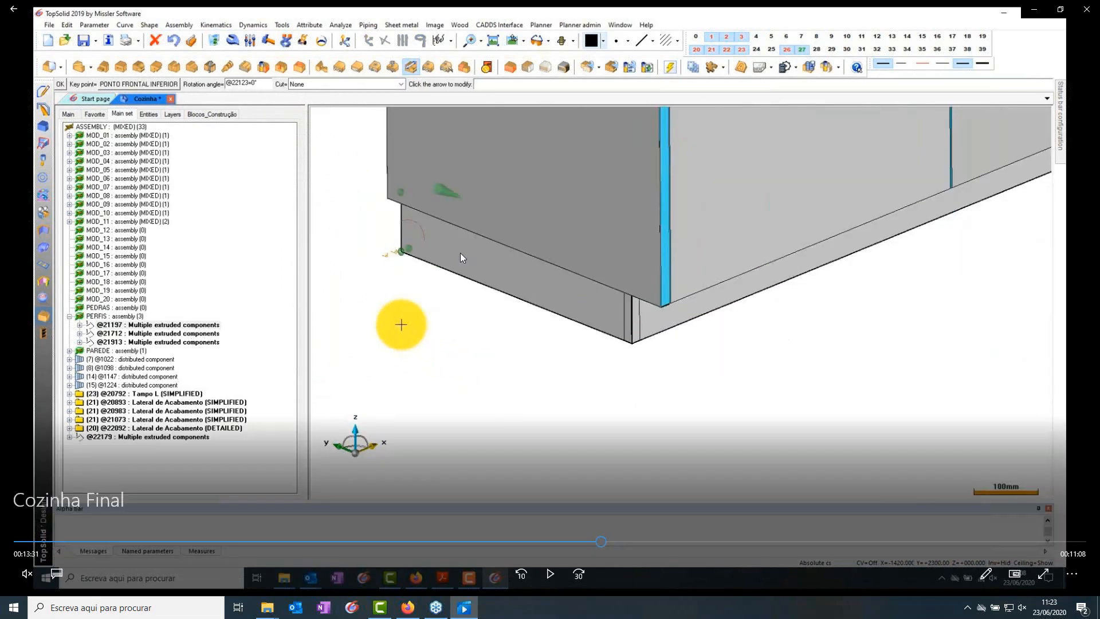
left_click(595, 544)
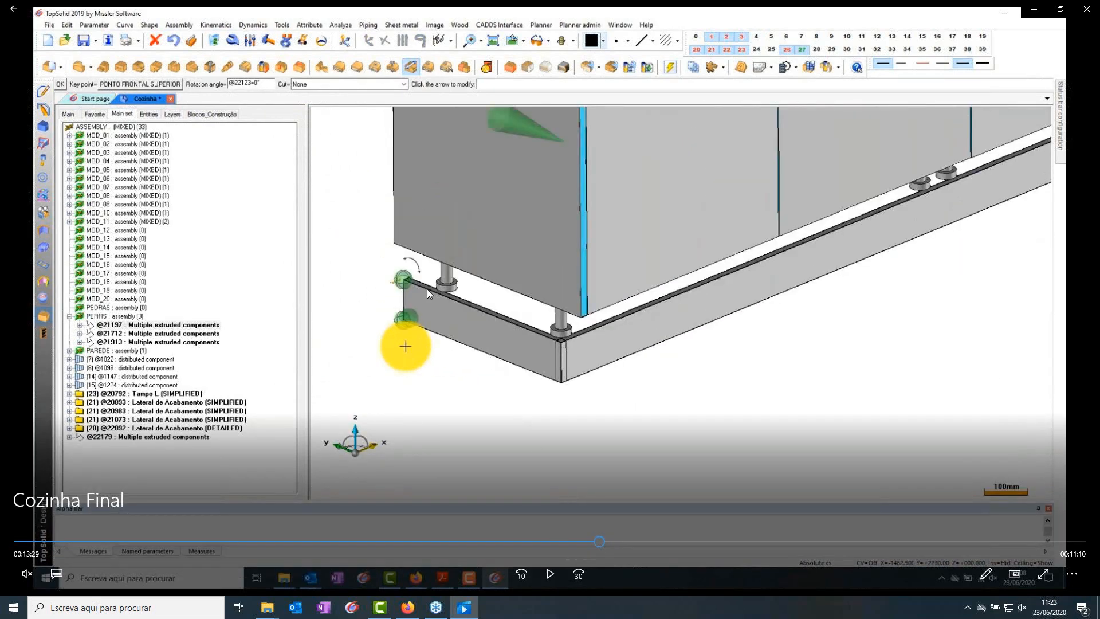
left_click(559, 573)
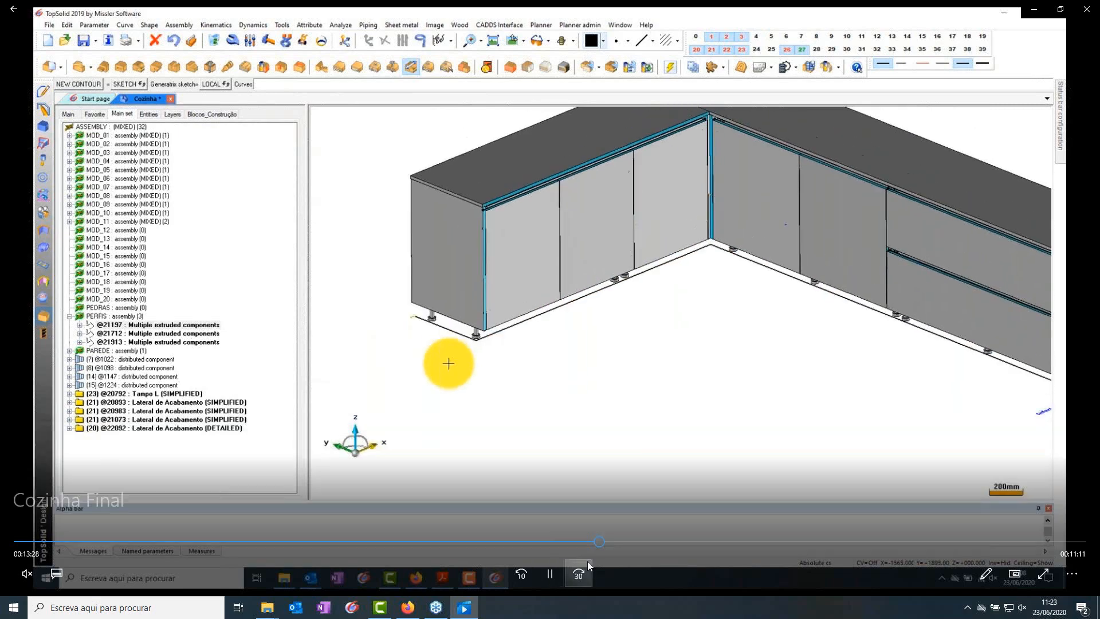
Play the plinth's corner cut setup, pausing on the Cut options at 13:34 and 13:38, and resume playback.
left_click(555, 571)
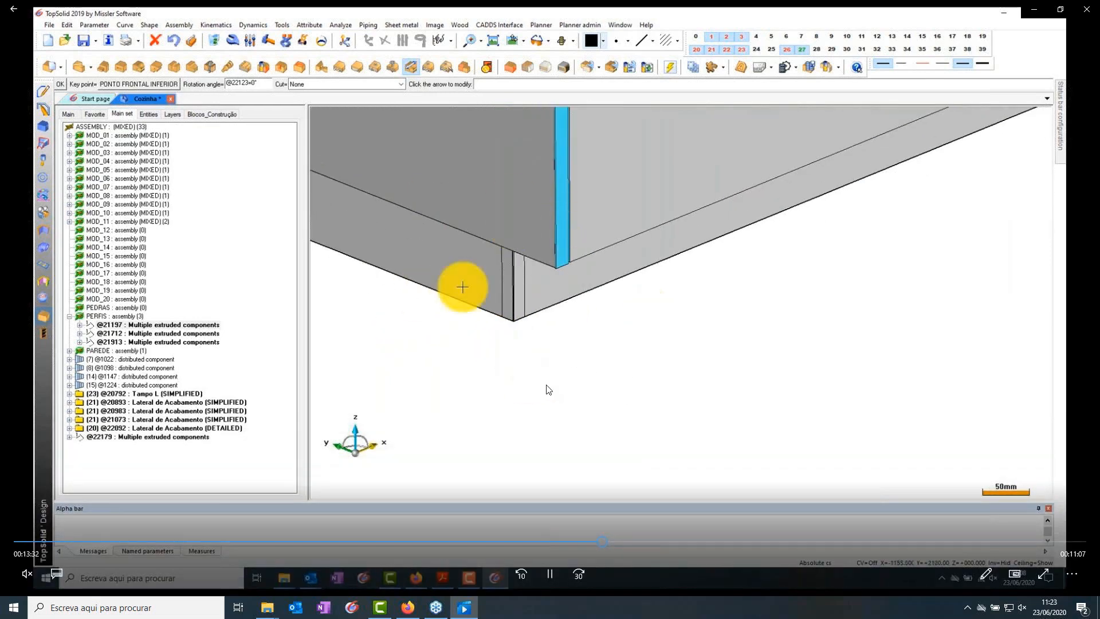
left_click(568, 266)
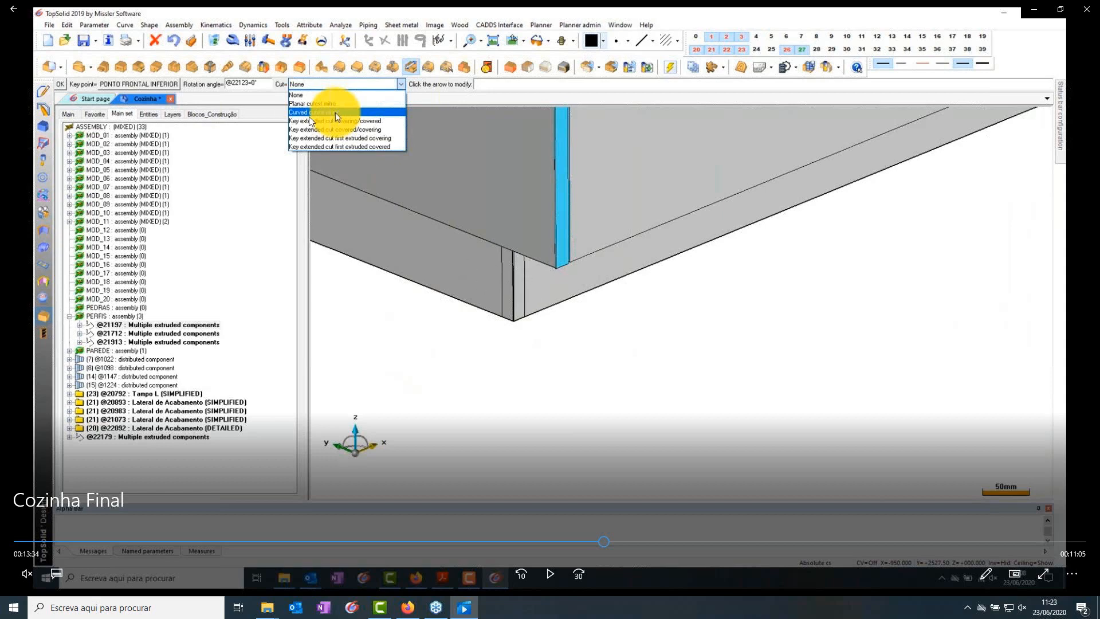
left_click(550, 573)
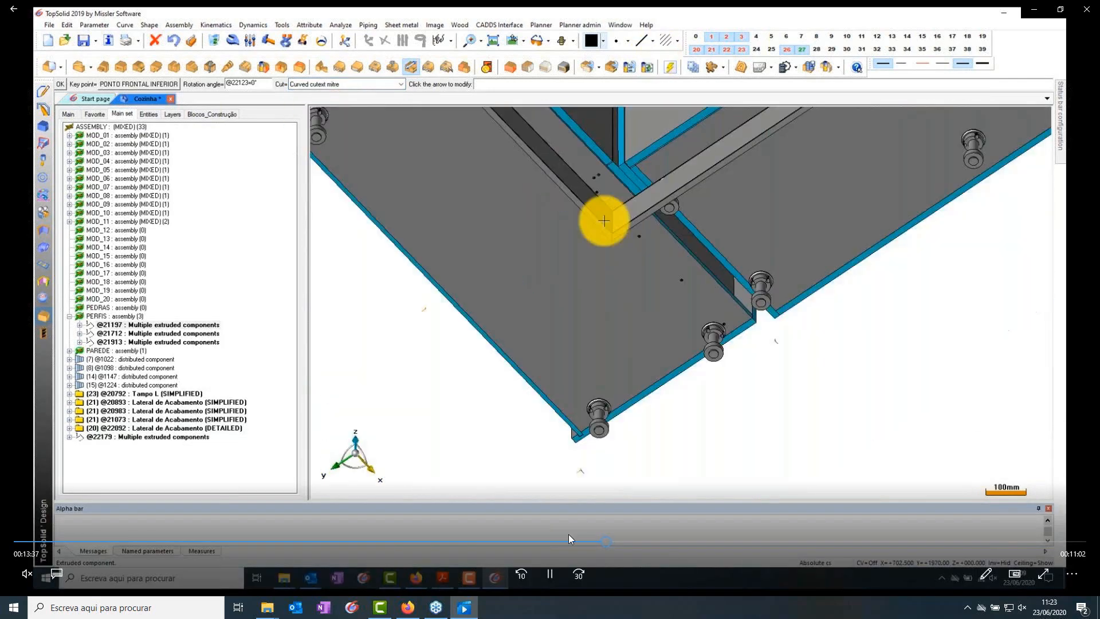
left_click(540, 580)
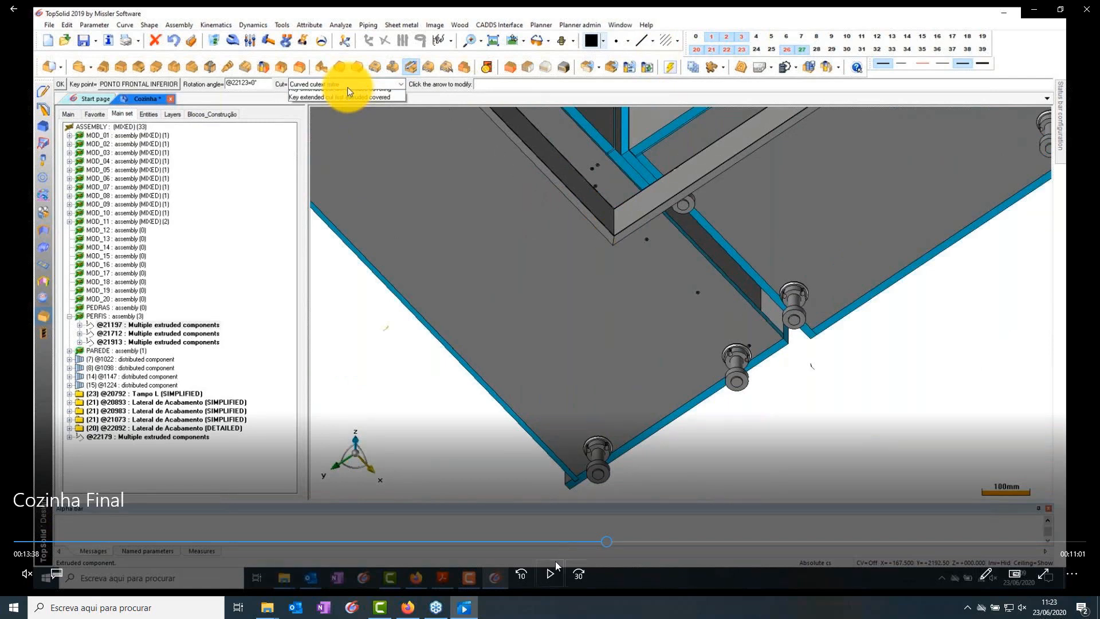
left_click(544, 574)
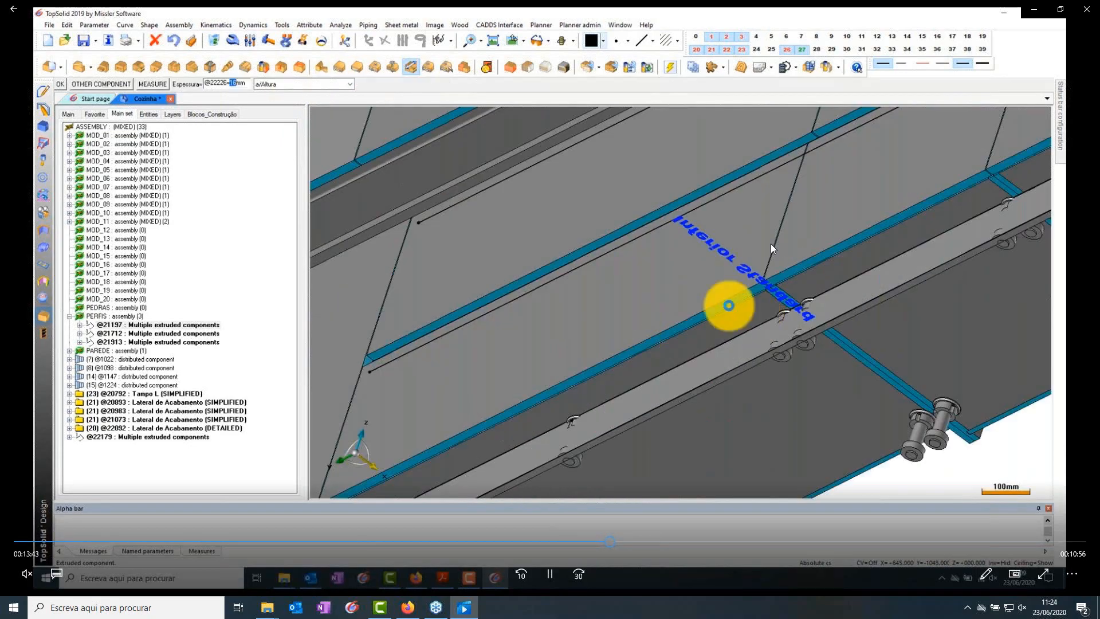
Play the modification of the plinth, pausing on the Planar cutest mitre cut at 13:50, and resume playback.
left_click(550, 574)
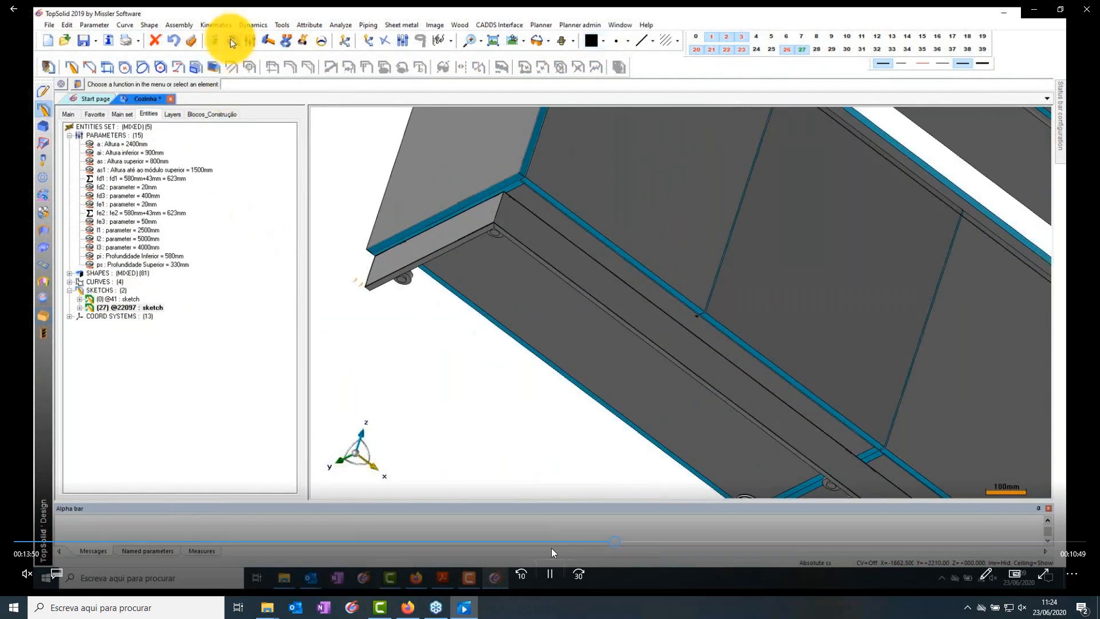
left_click(550, 573)
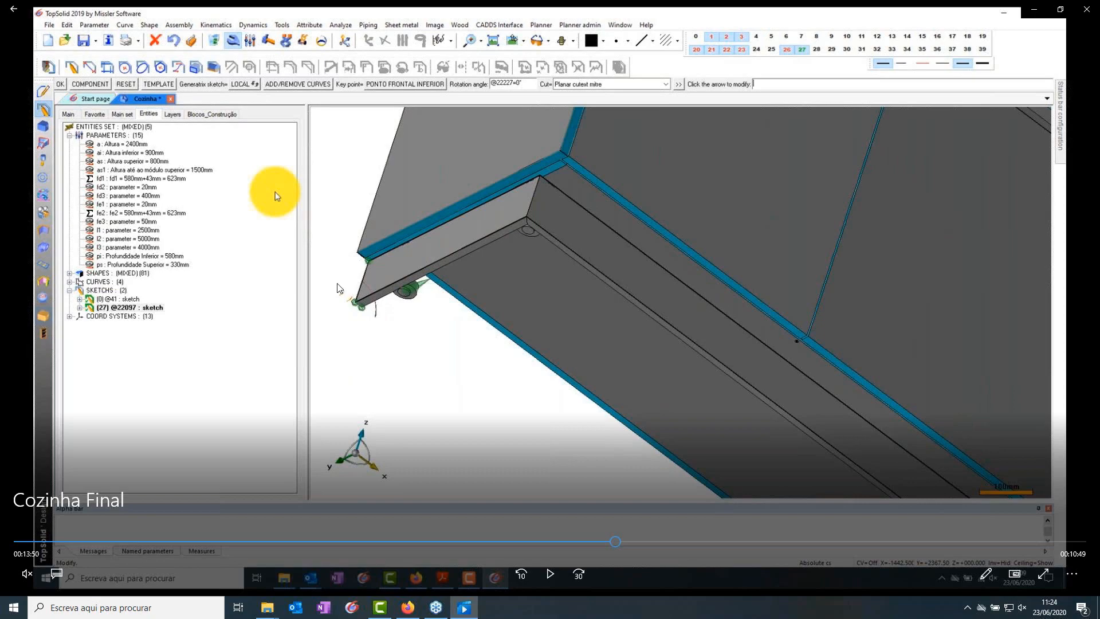
left_click(547, 571)
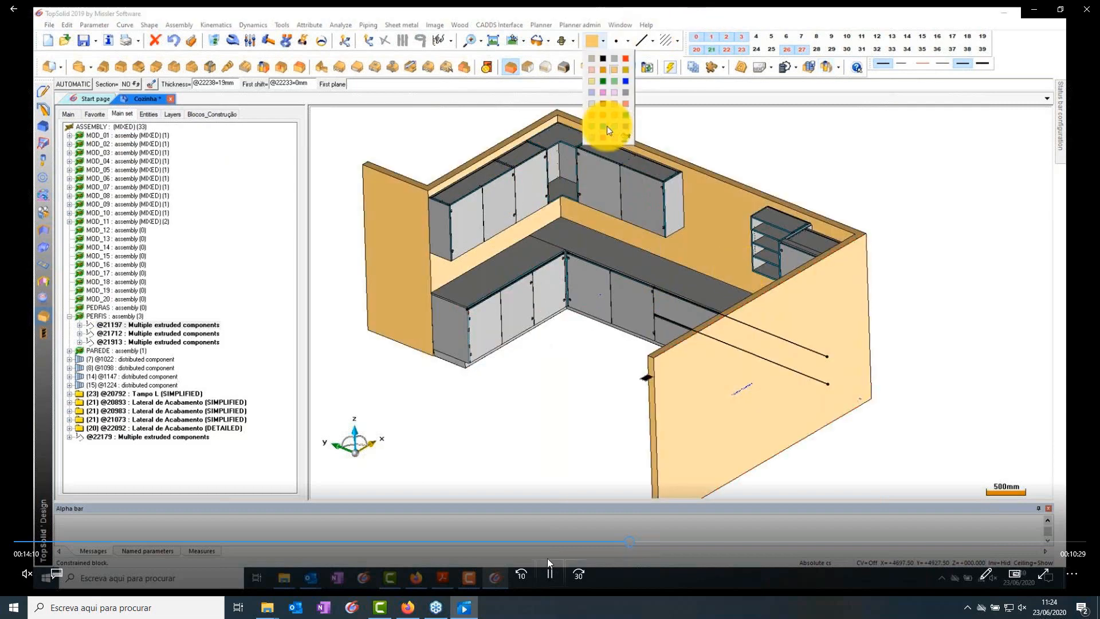
Play the start of the constrained block beside the oven column, pausing at 14:11, 14:14, 14:16 and 14:19.
left_click(547, 571)
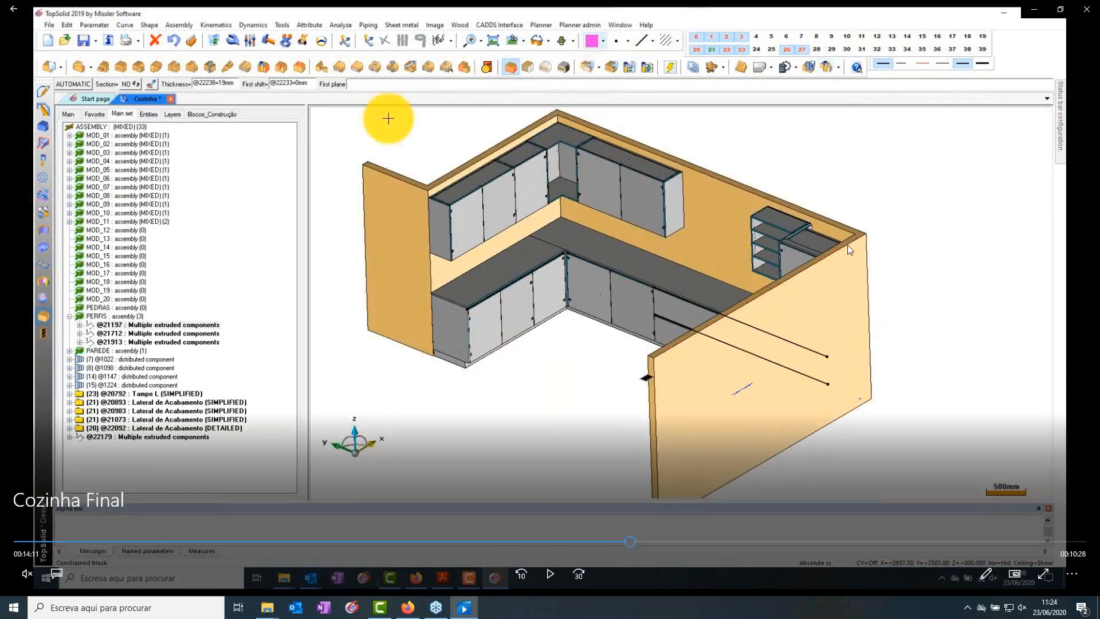
left_click(560, 574)
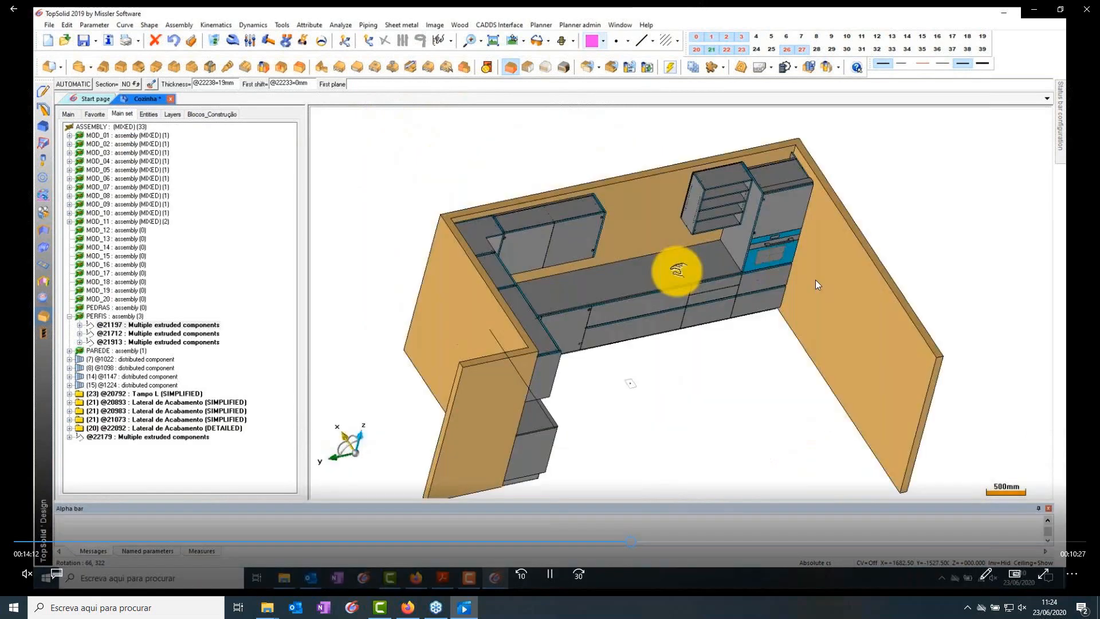
left_click(553, 564)
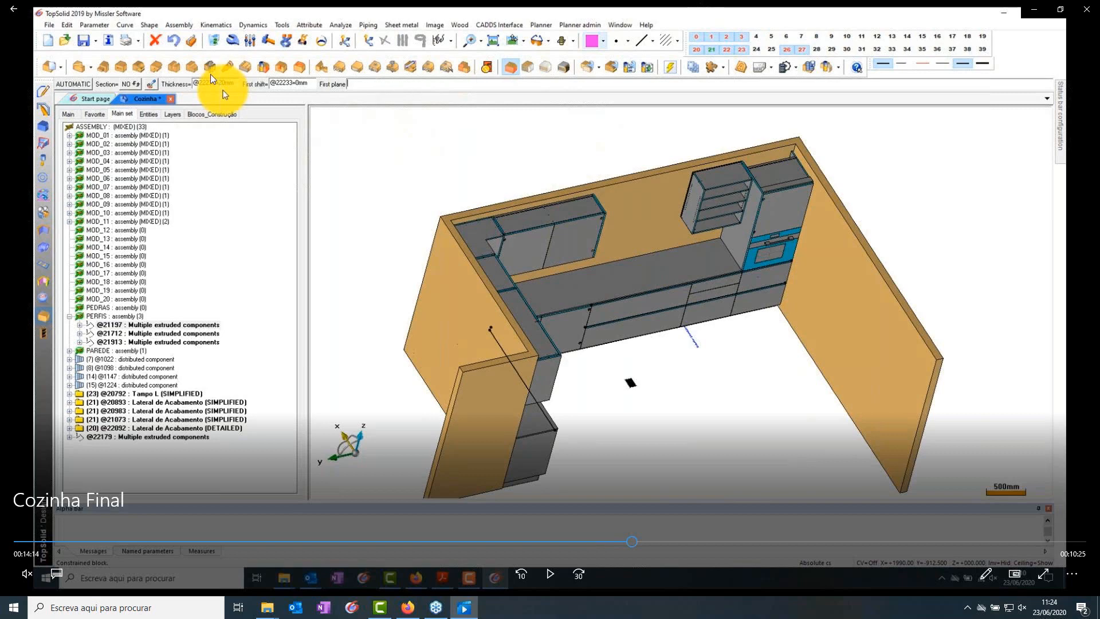
left_click(550, 572)
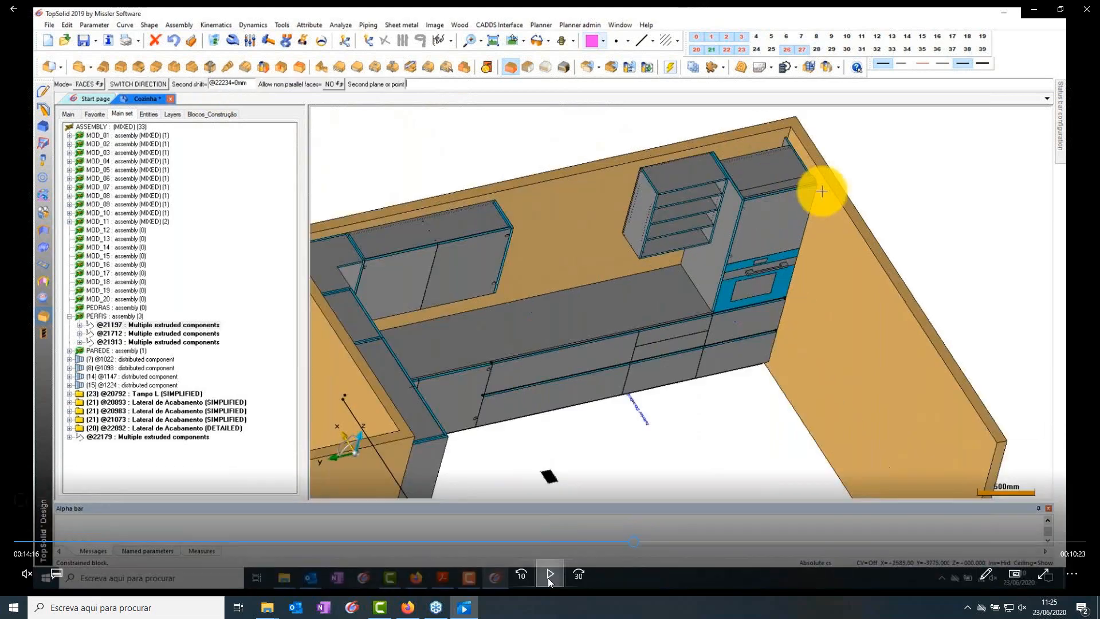
left_click(549, 574)
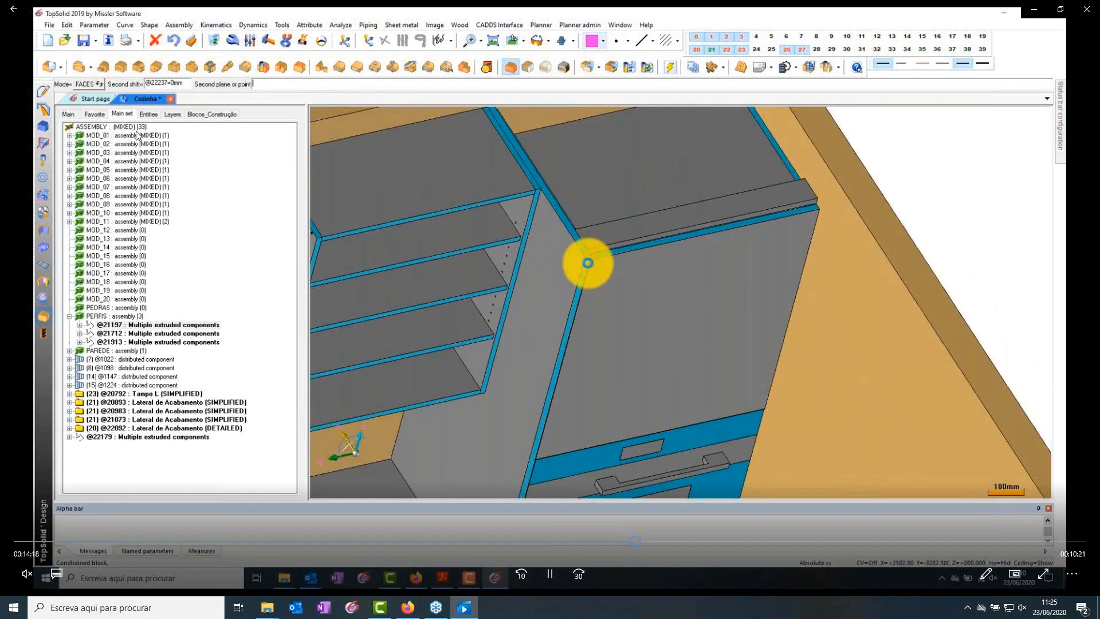
left_click(548, 576)
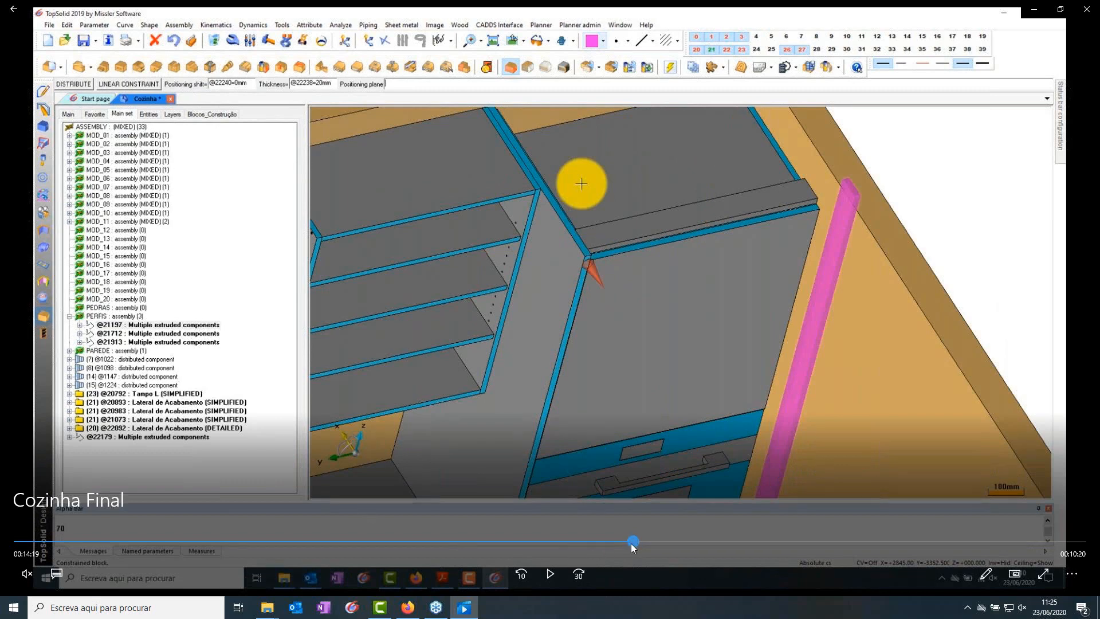
Rewind to 14:14 and replay the constrained block's plane selections, pausing at 14:16 and 14:18 before resuming.
left_click_drag(634, 542, 630, 542)
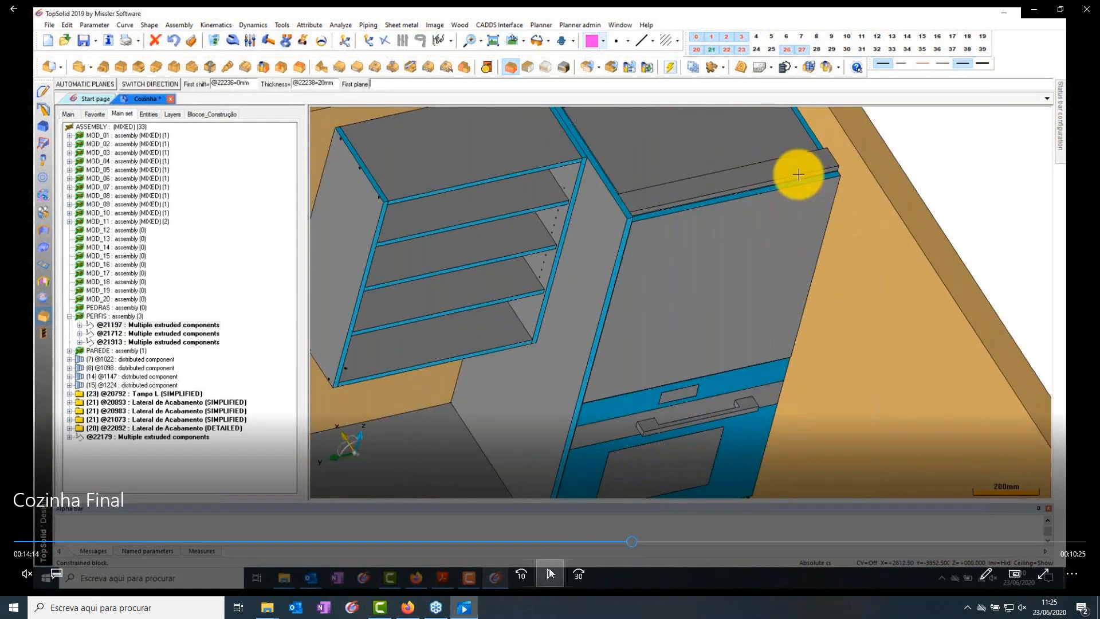
left_click(549, 568)
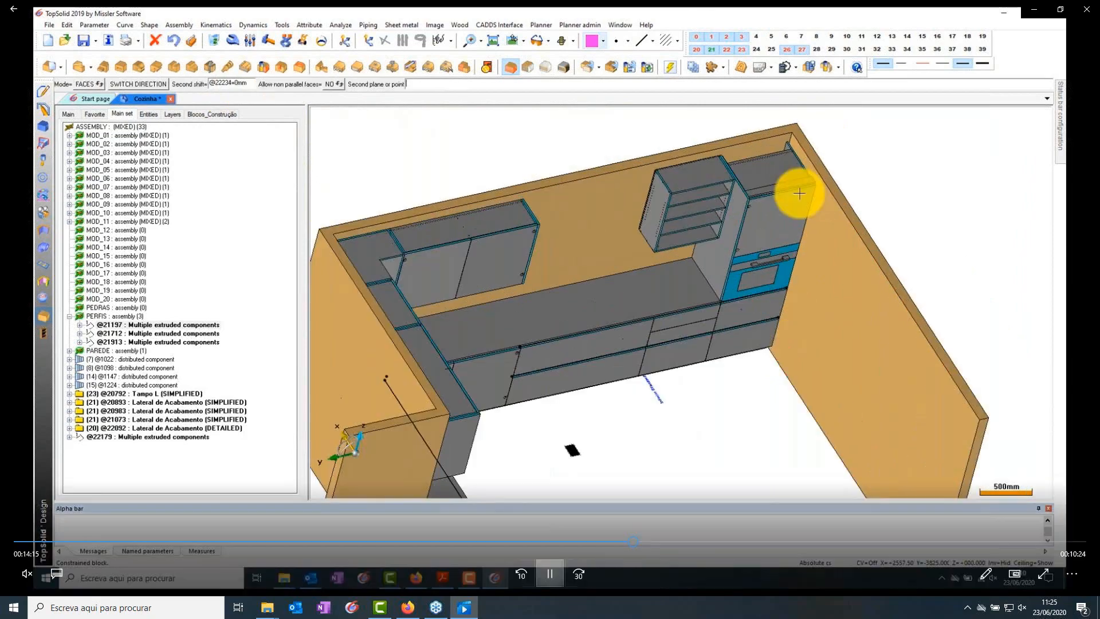
left_click(548, 573)
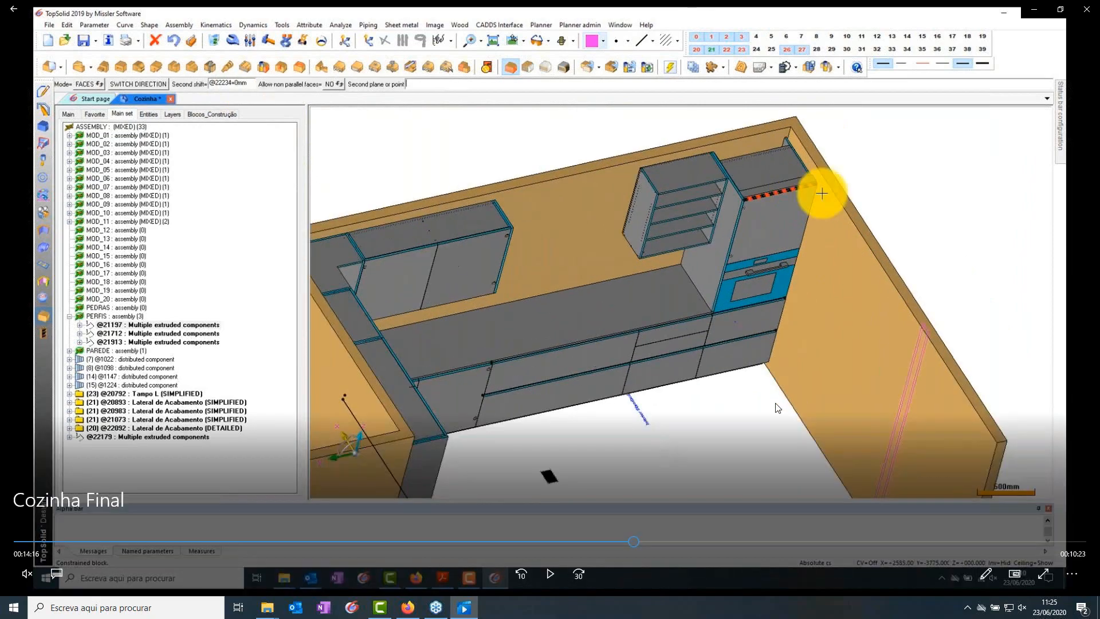
left_click(551, 572)
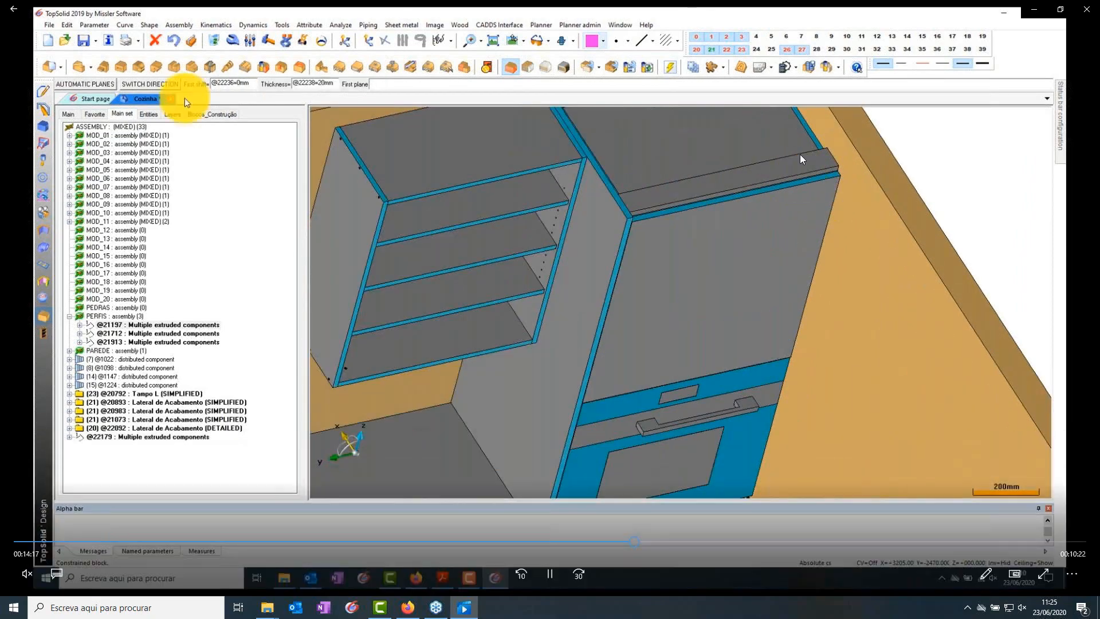
left_click(550, 573)
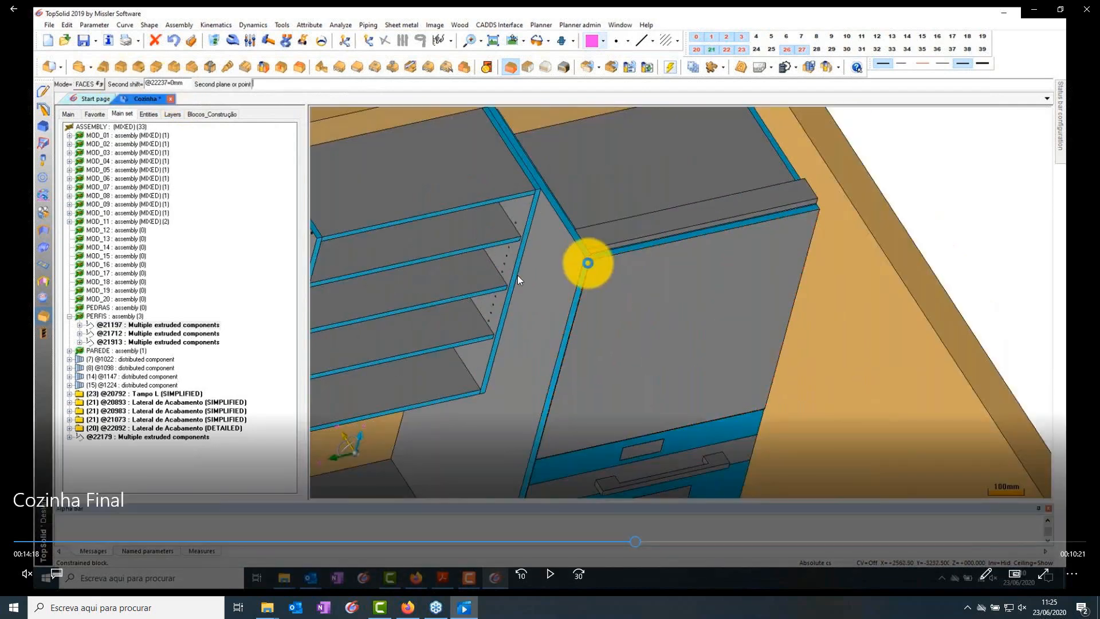
left_click(547, 572)
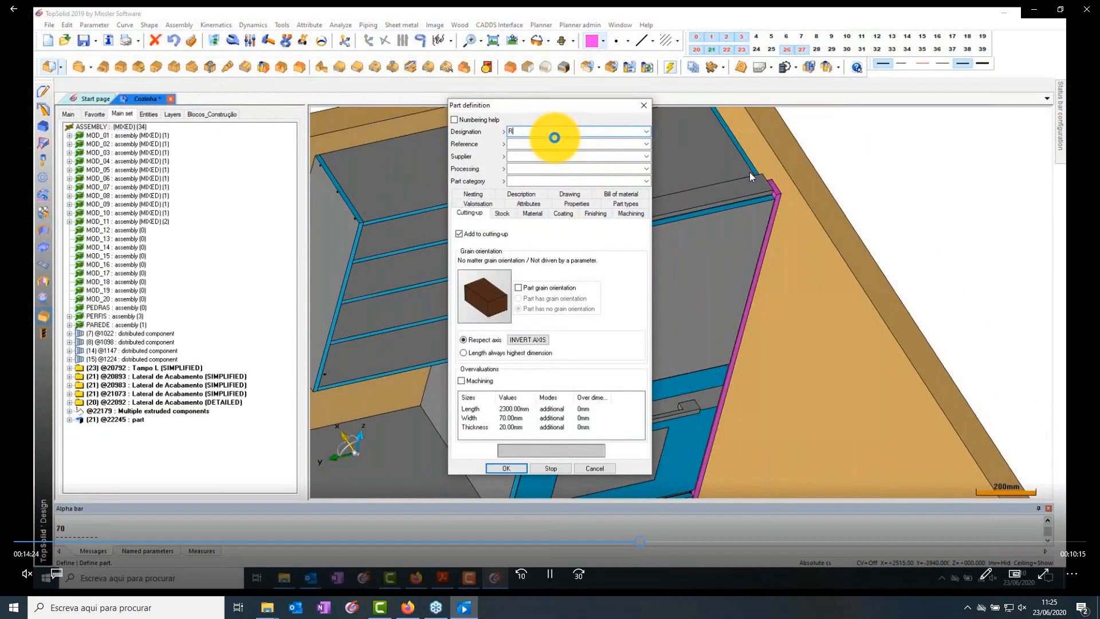
Play the part definition, pausing on the Remate lateral designation at 14:26 and on the part types list at 14:29.
left_click(550, 573)
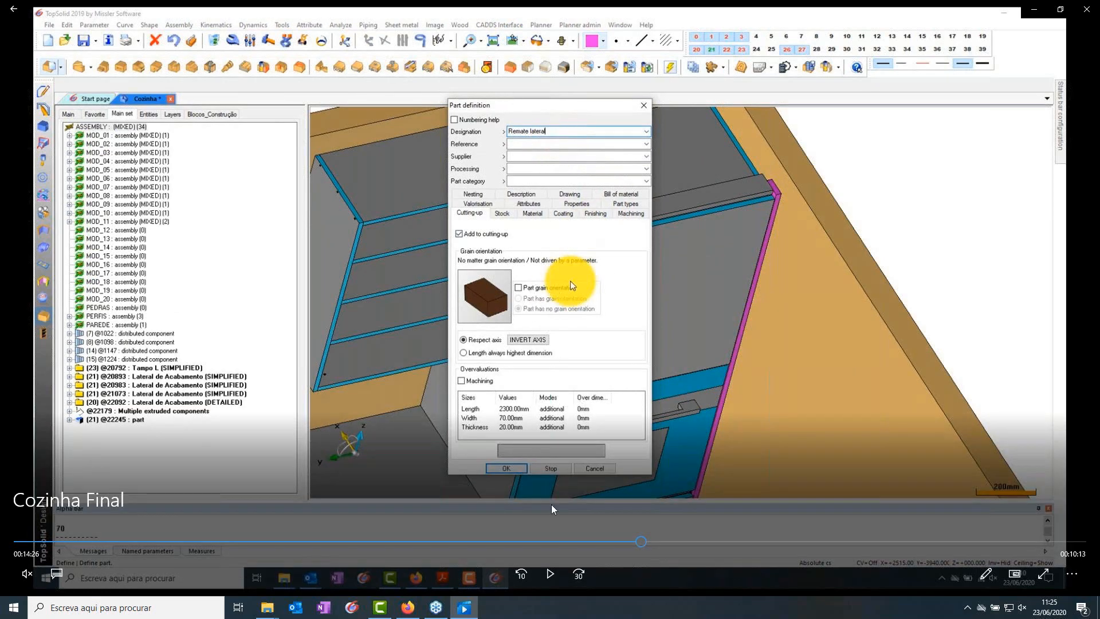
left_click(550, 573)
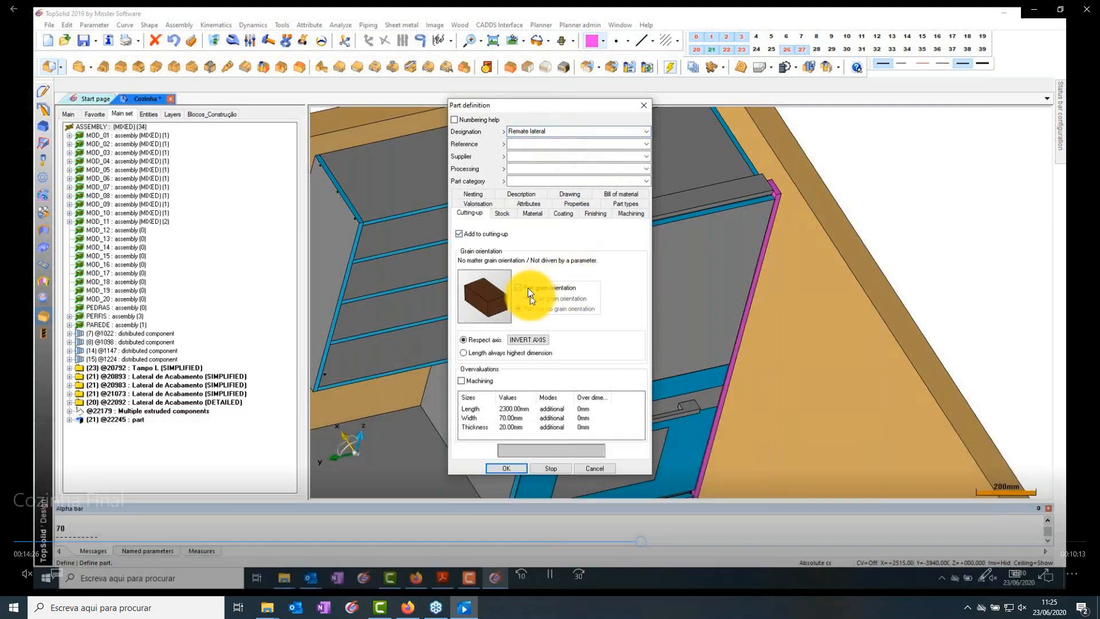
left_click(549, 573)
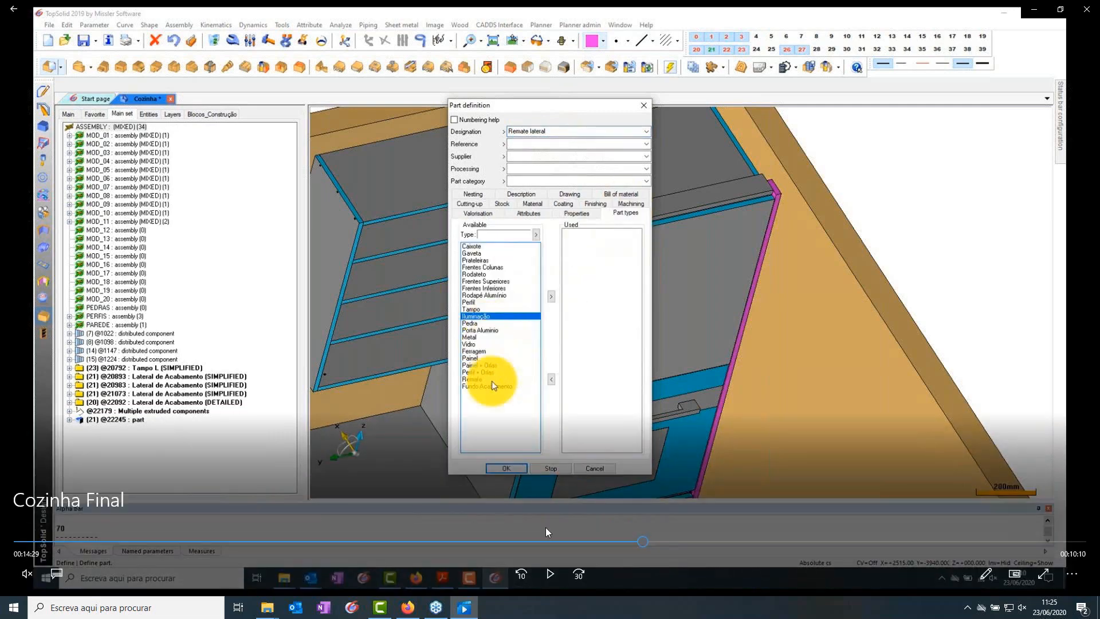
left_click(550, 569)
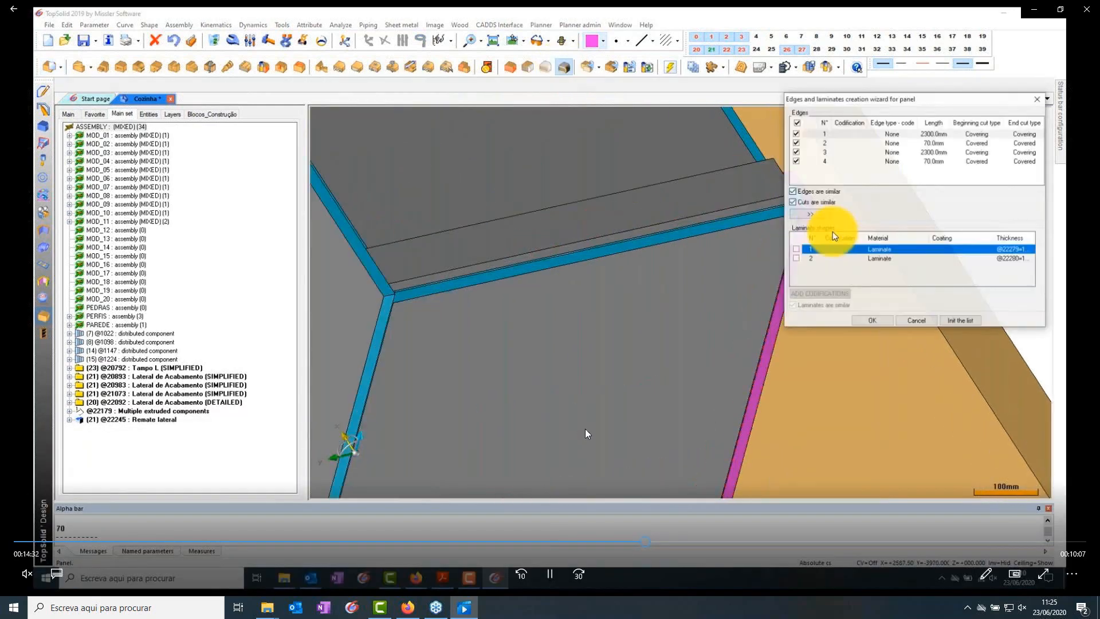
Play the side panel's edging, pausing on the edges wizard at 14:33, the Edge type settings at 14:36 and the edged panel at 14:43.
left_click(552, 573)
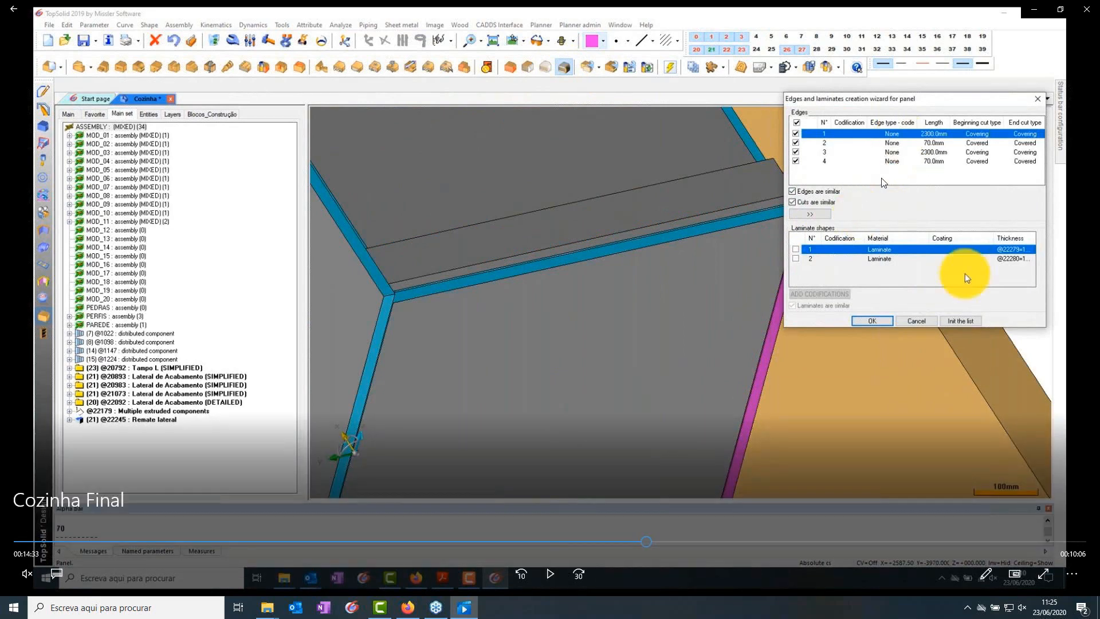
left_click(560, 571)
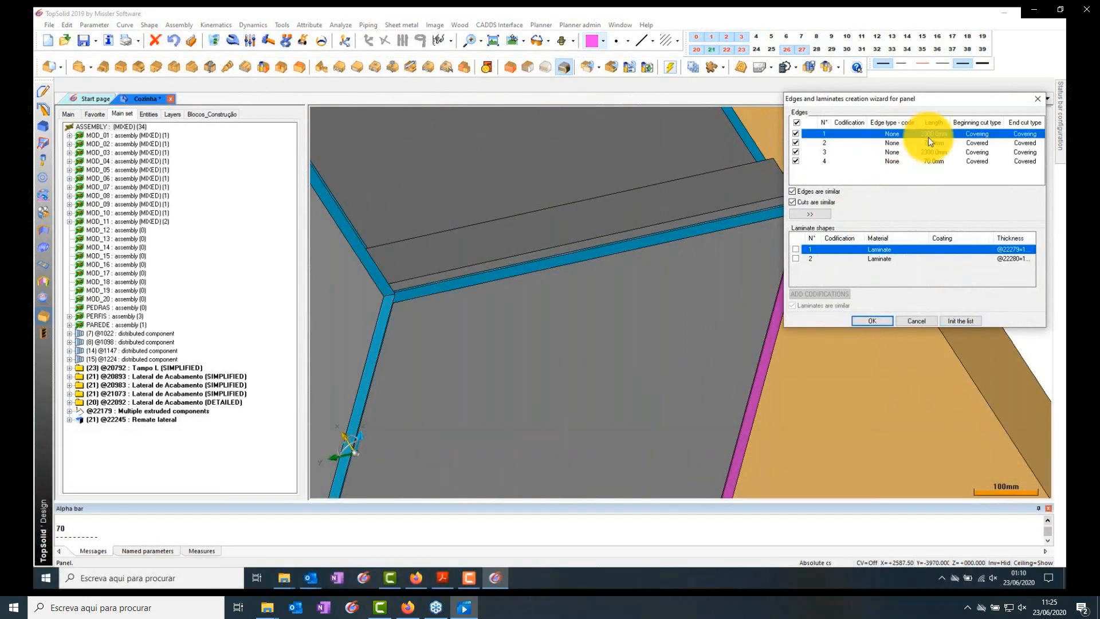
left_click(552, 573)
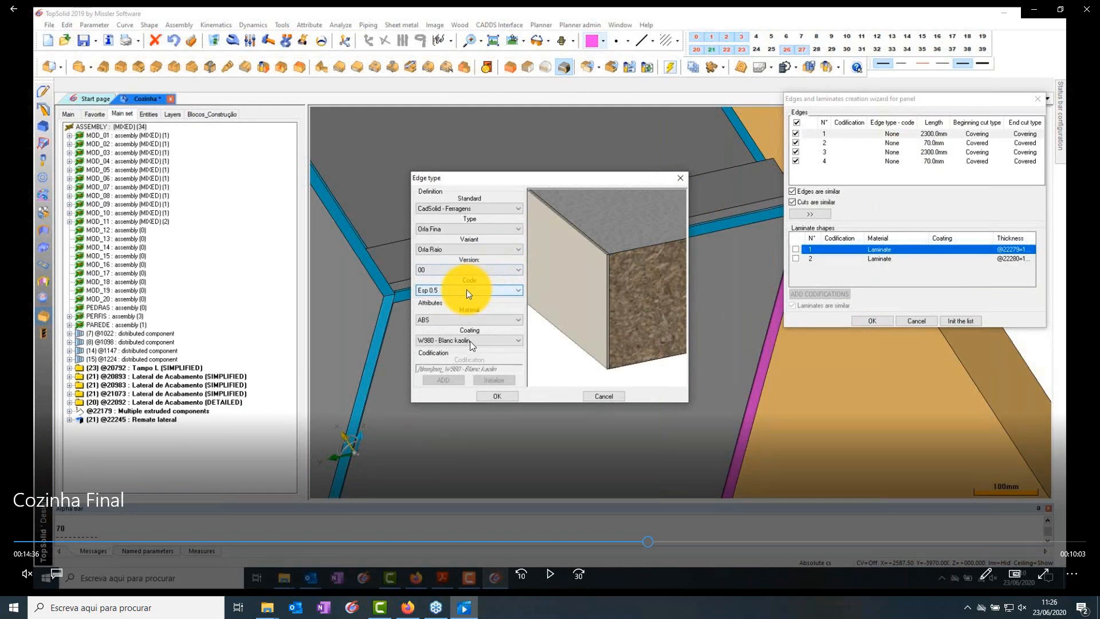
left_click(550, 573)
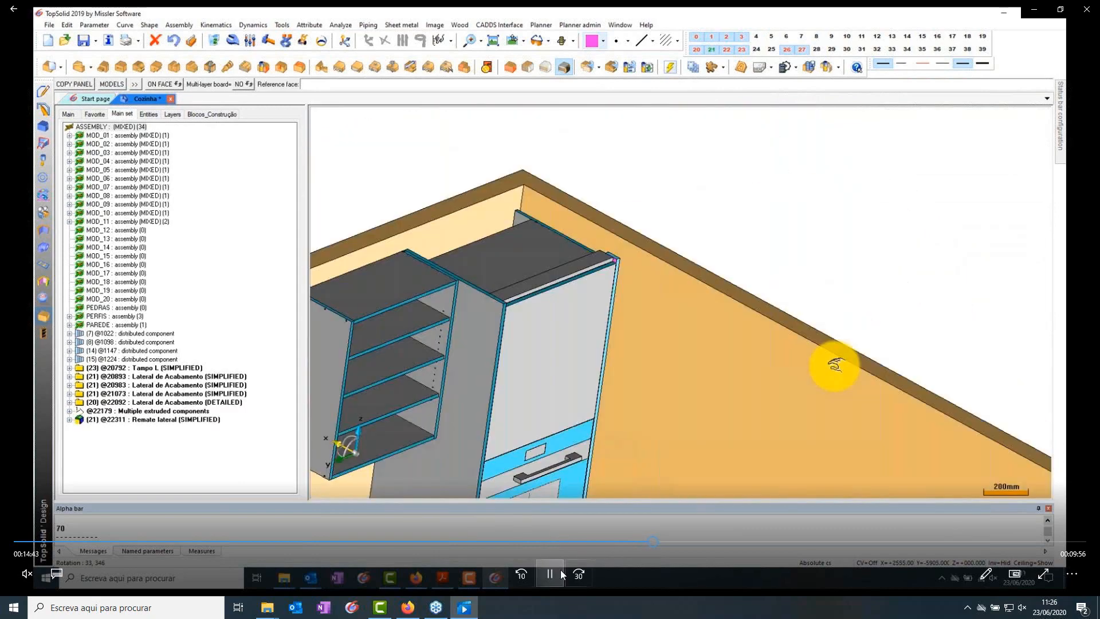
left_click(550, 573)
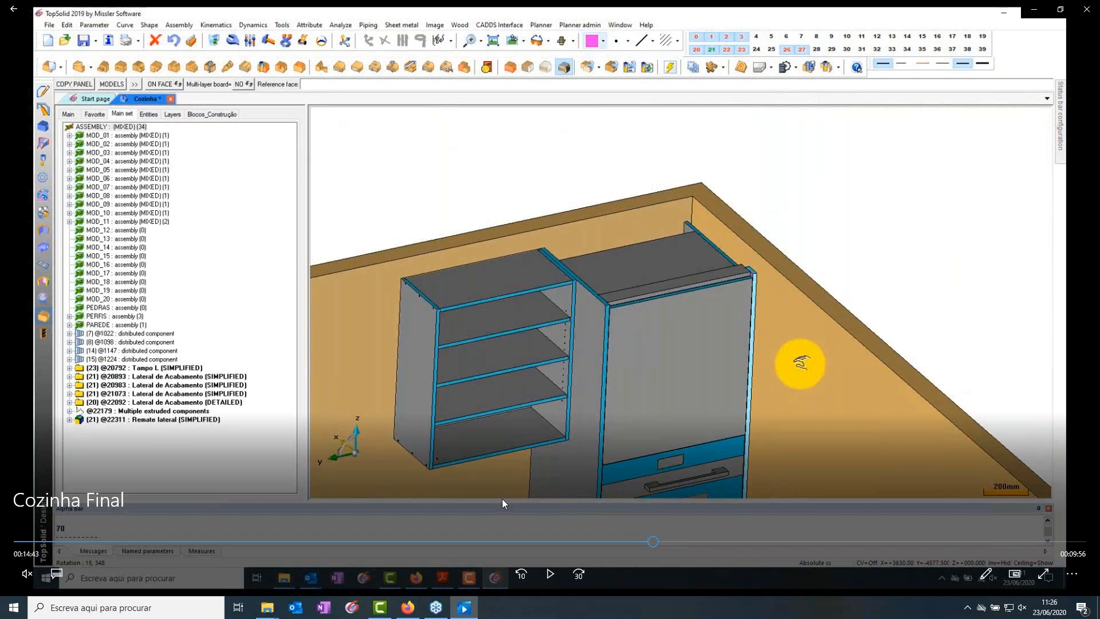
left_click(548, 570)
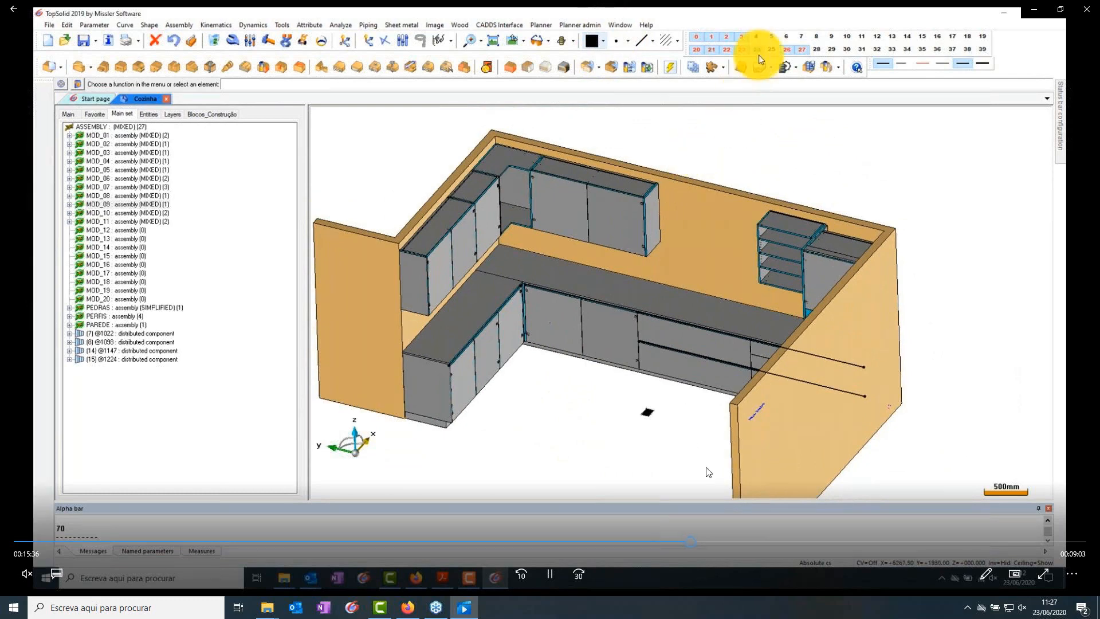
Skip ahead to the sink placement and play it, pausing at 16:15, 16:16 and on the placed sink at 16:18 before resuming.
left_click(700, 541)
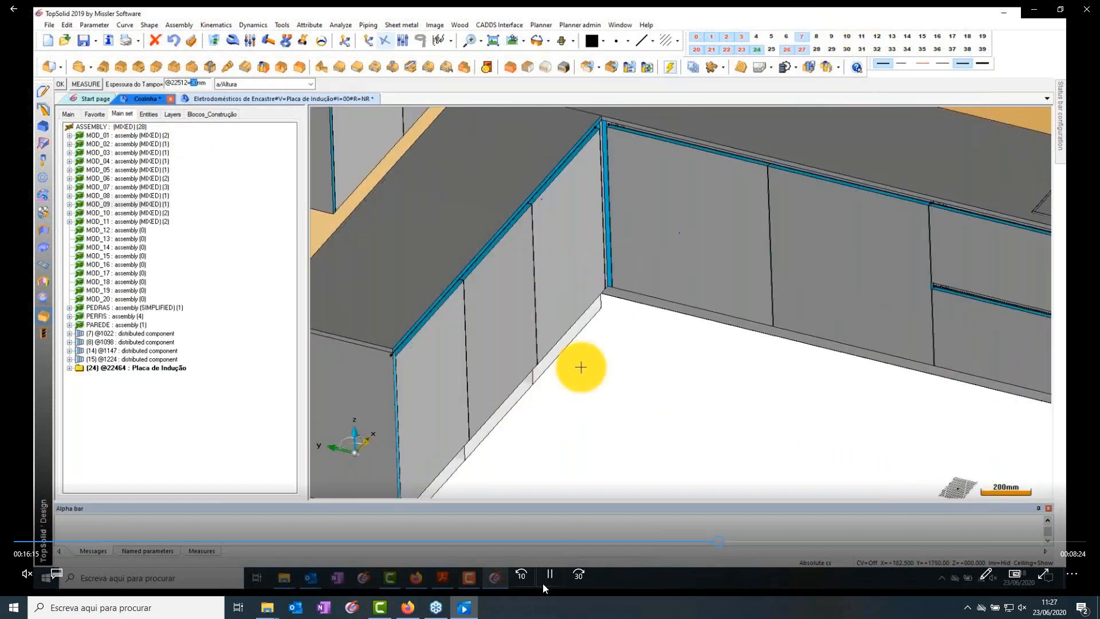
left_click(544, 579)
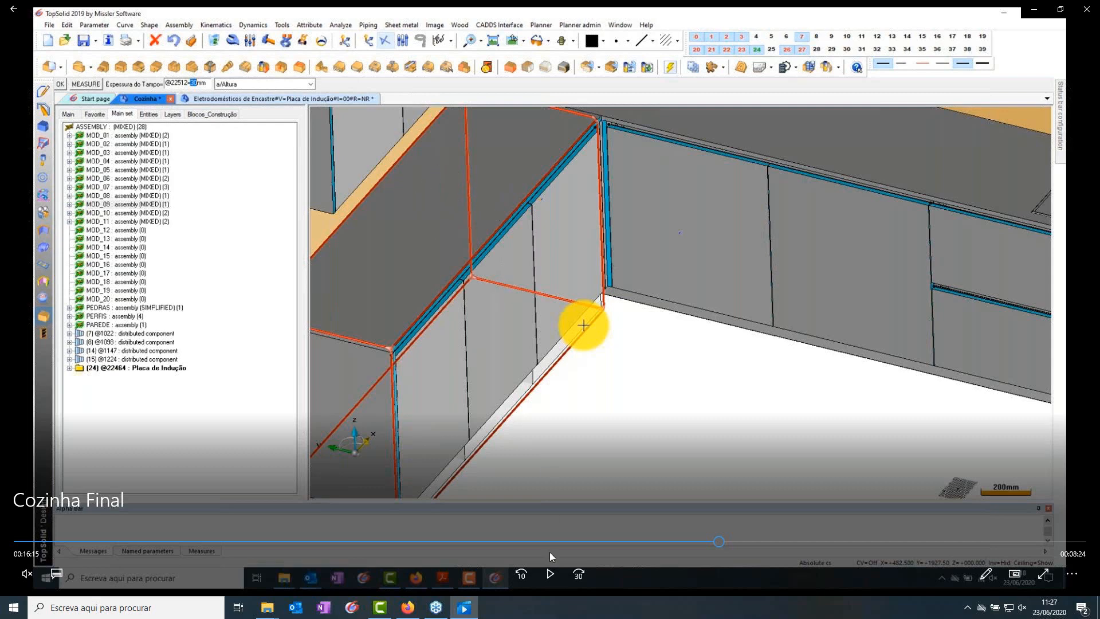
left_click(548, 575)
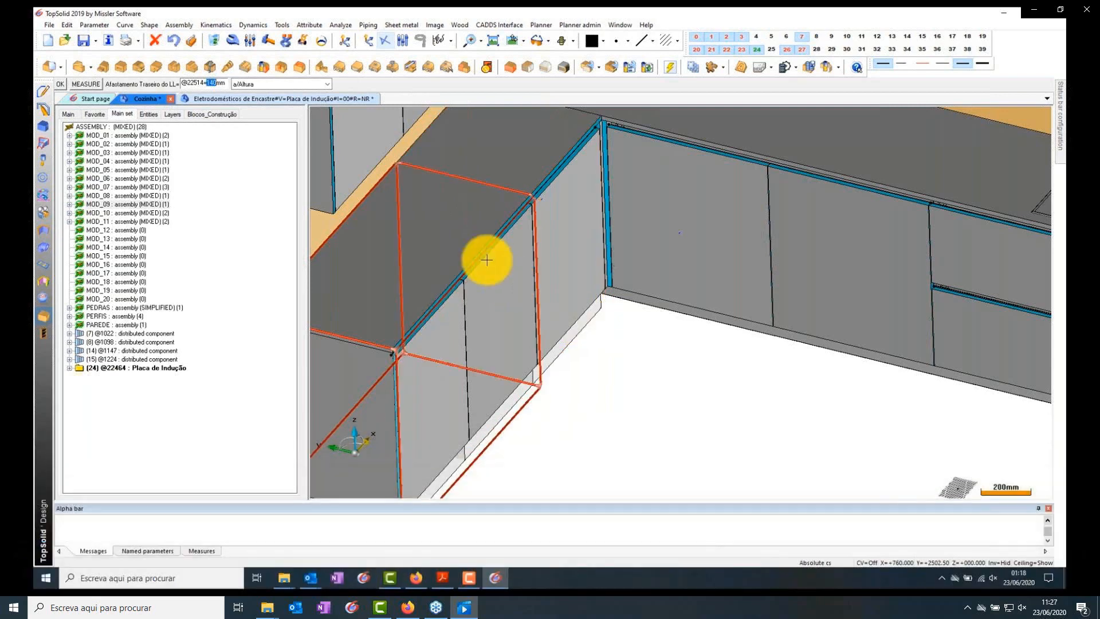
left_click(549, 575)
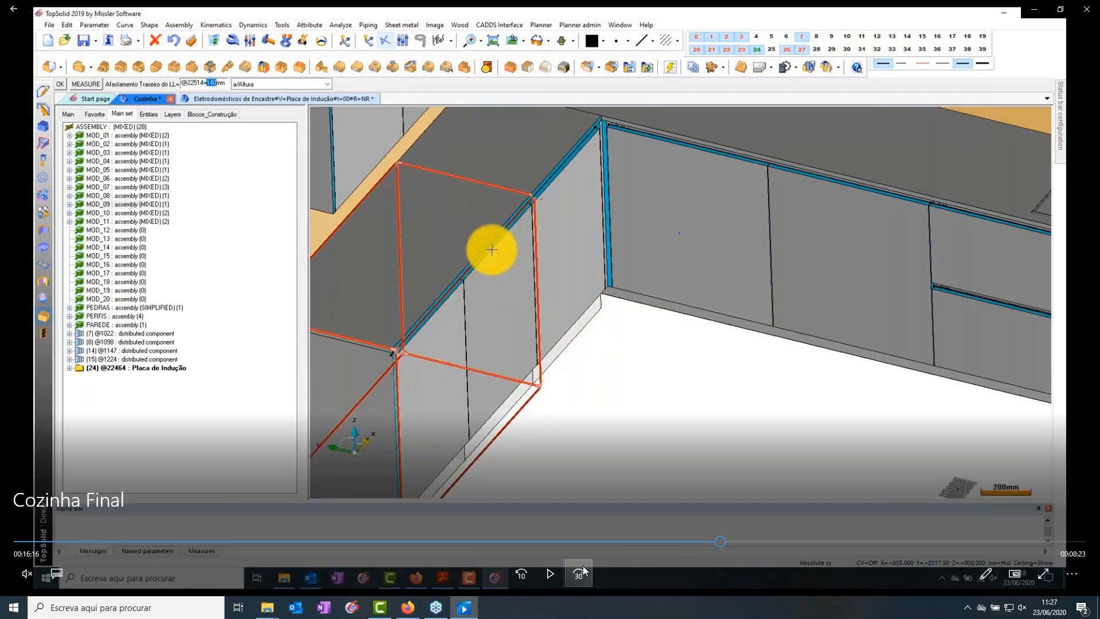
left_click(549, 572)
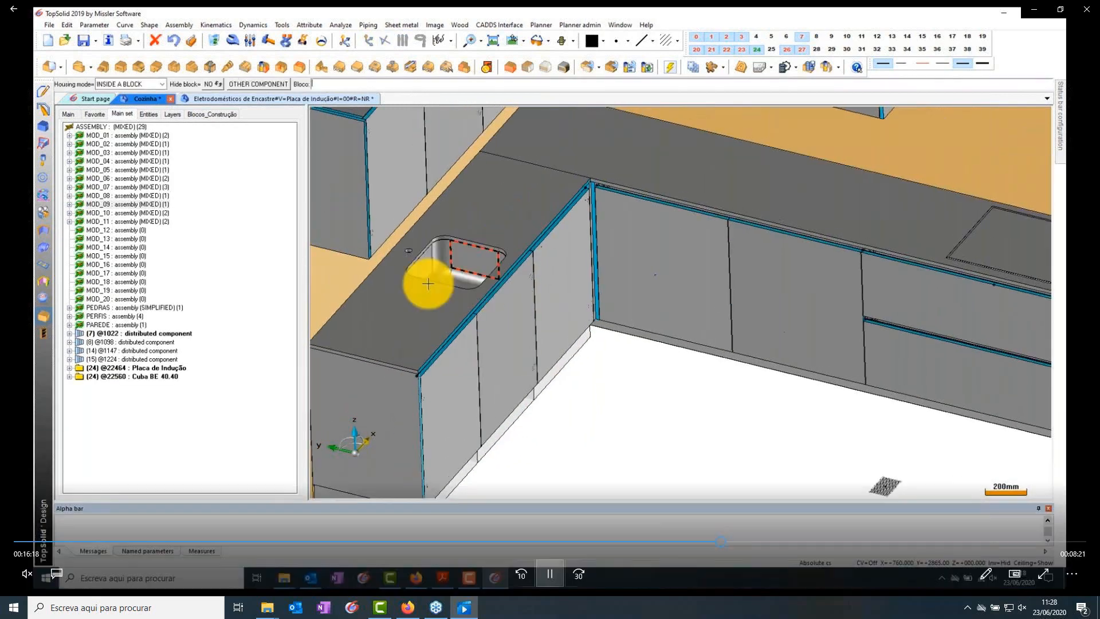
left_click(547, 573)
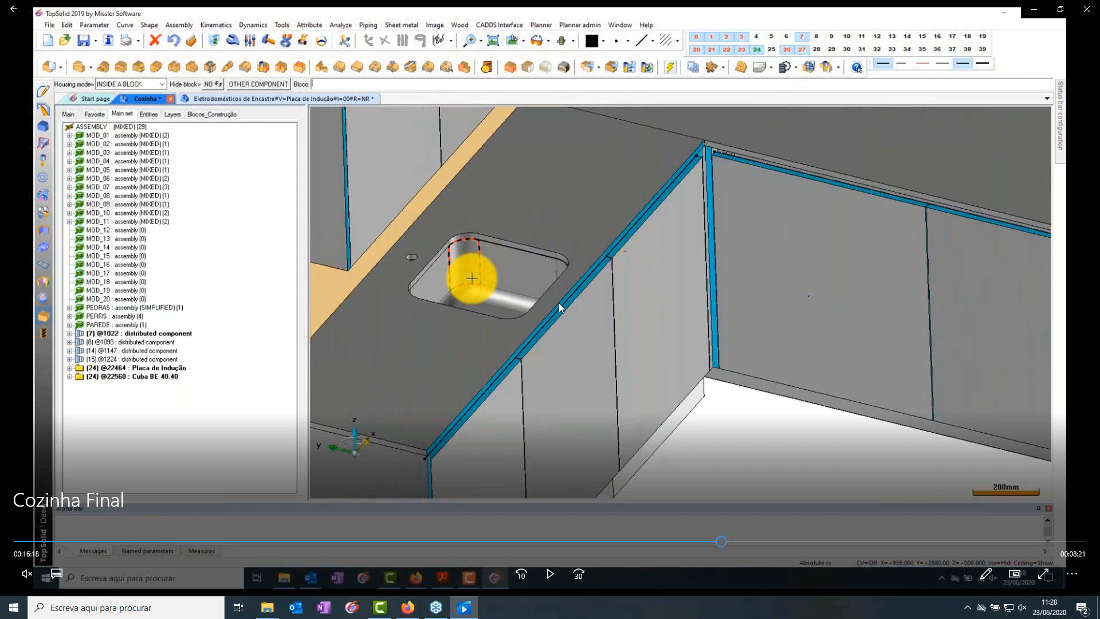
left_click(550, 573)
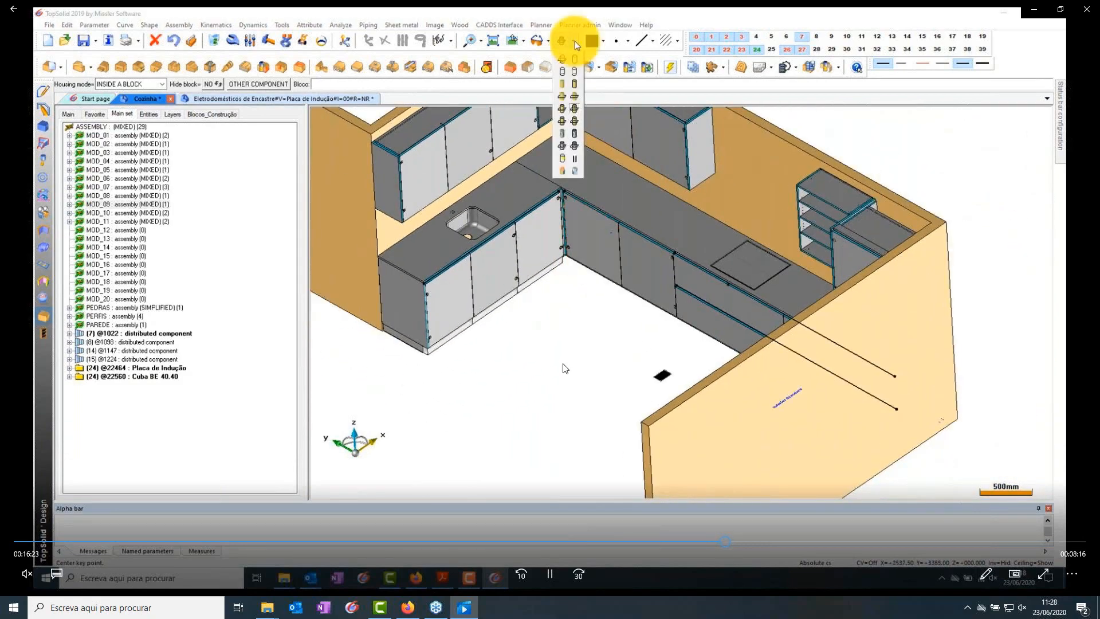
Skip ahead to the matter and coating configuration and play it, pausing at 16:53 and on the Coating criterion list at 16:59.
left_click(569, 147)
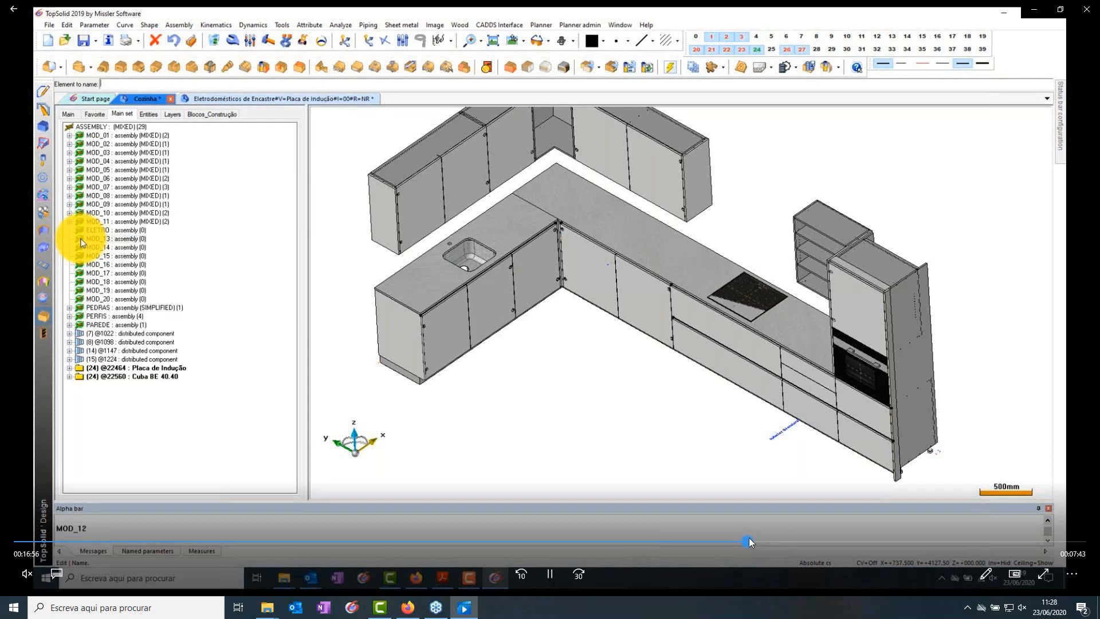
left_click(748, 537)
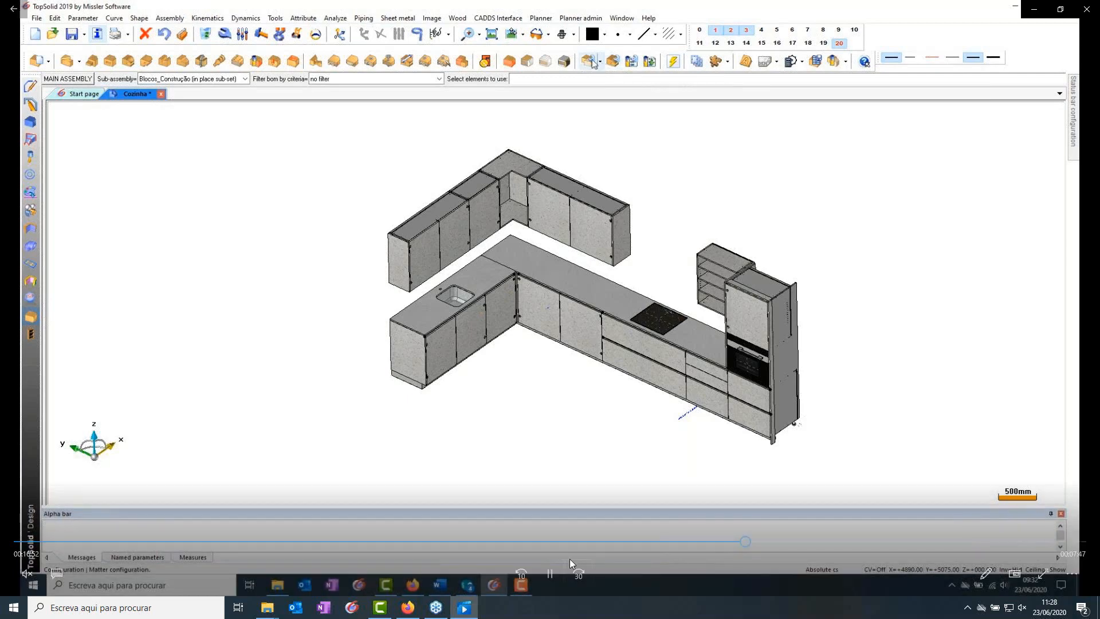
left_click(550, 573)
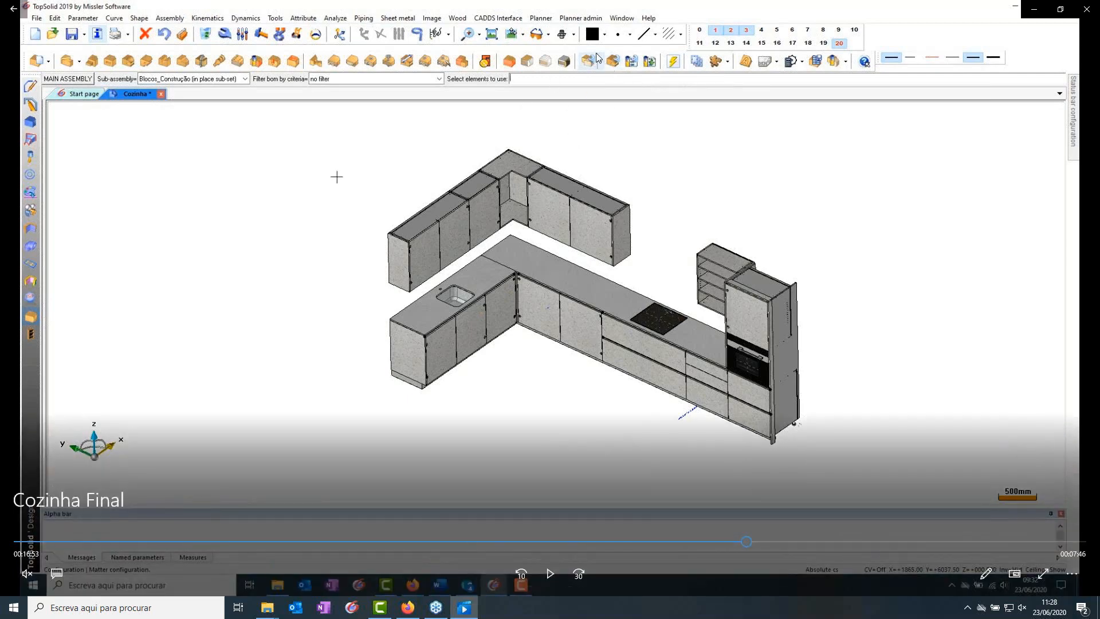
left_click(558, 568)
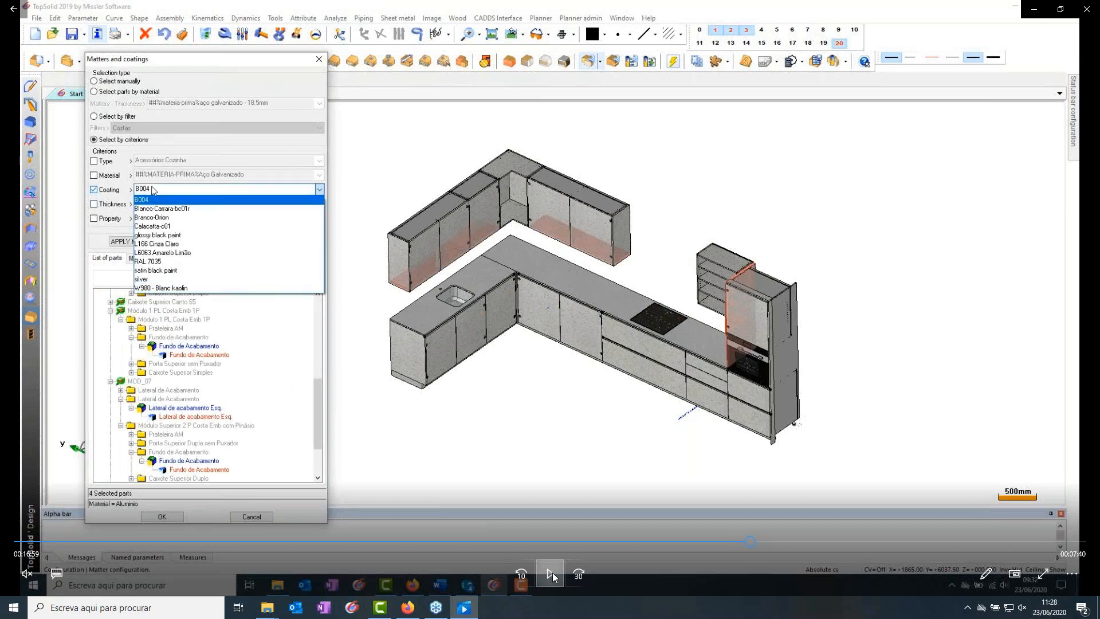
left_click(551, 573)
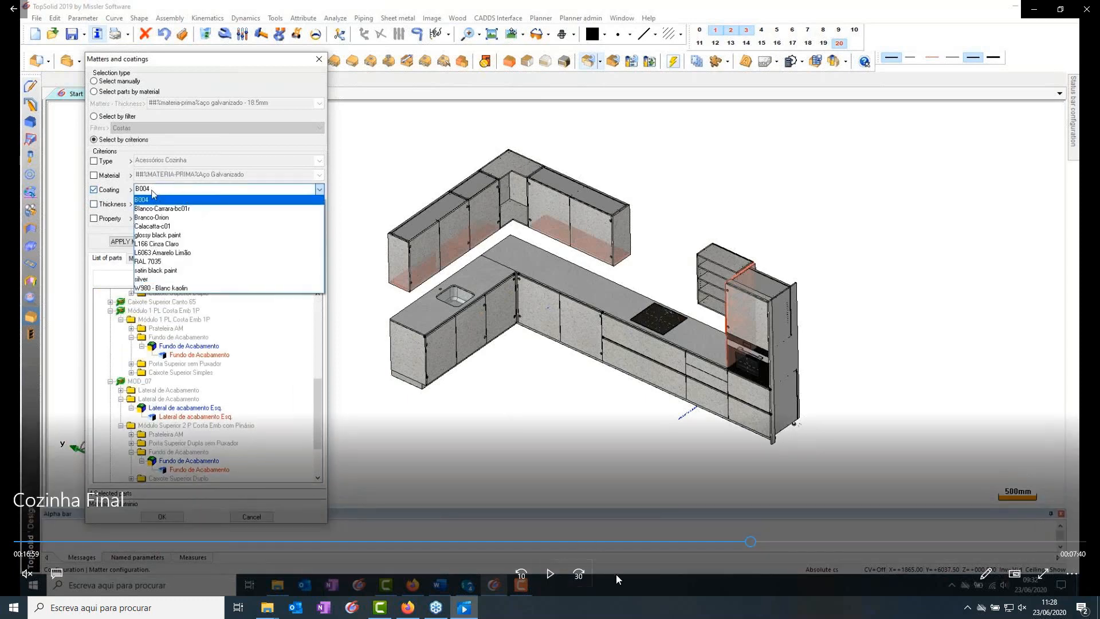
Play the coating change, pausing on the coating search at 17:06, the 9001 matches at 17:09 and the RAL 9001 kitchen at 17:23.
left_click(557, 575)
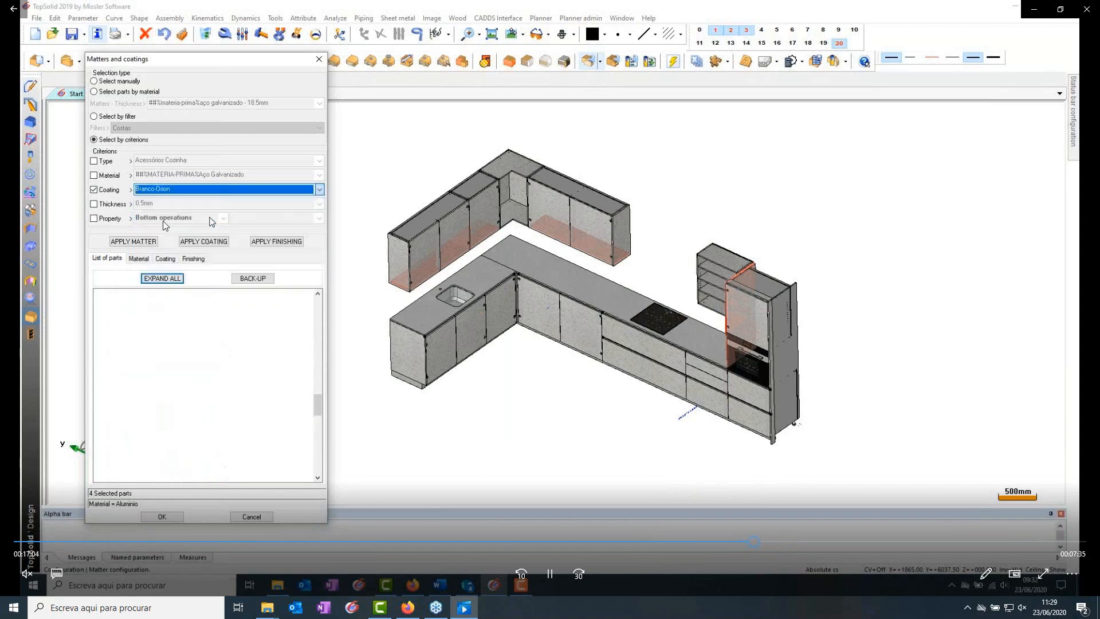
left_click(559, 574)
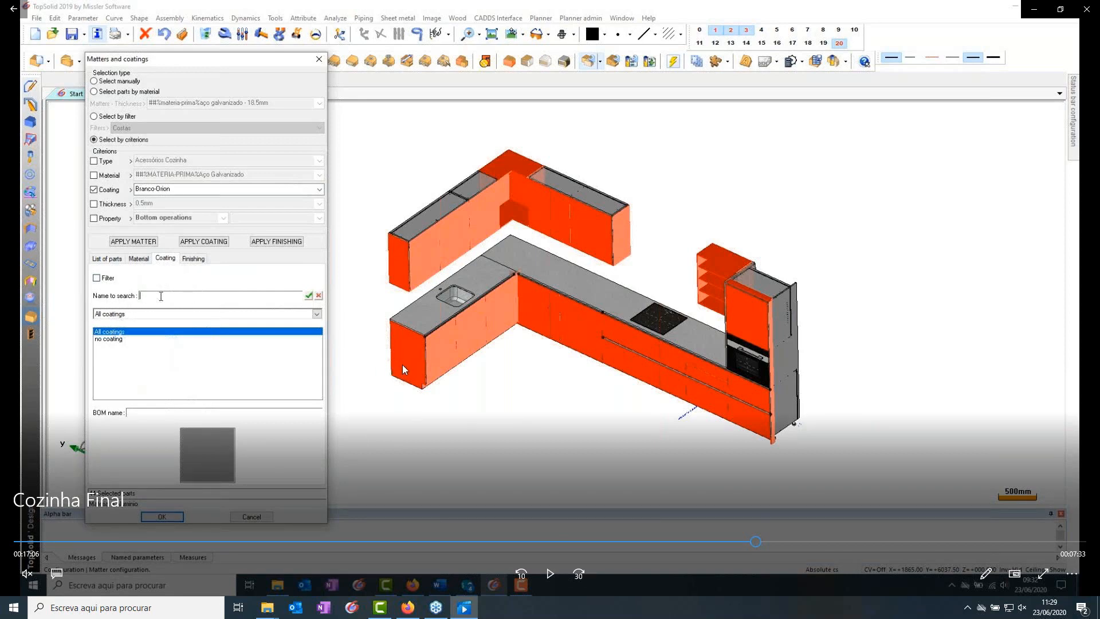
left_click(554, 573)
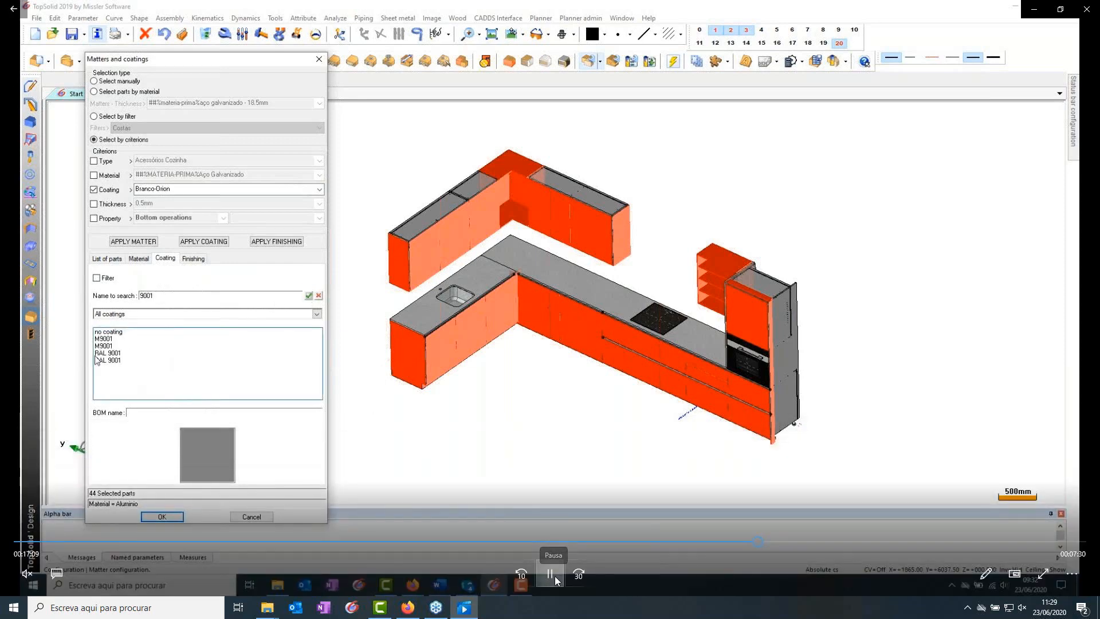
left_click(554, 575)
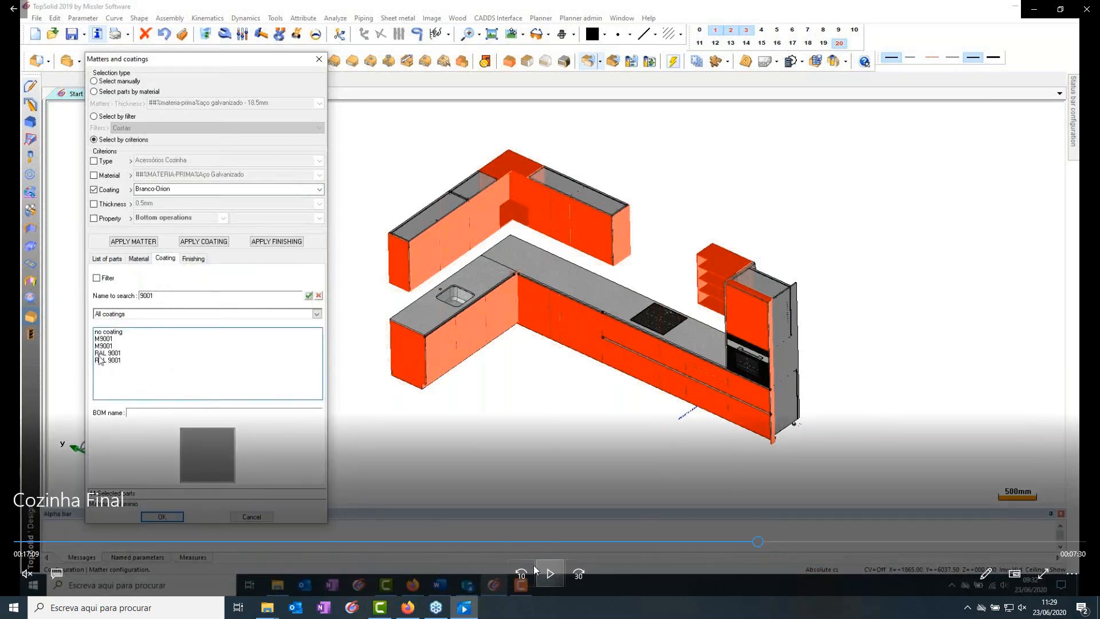
left_click(548, 572)
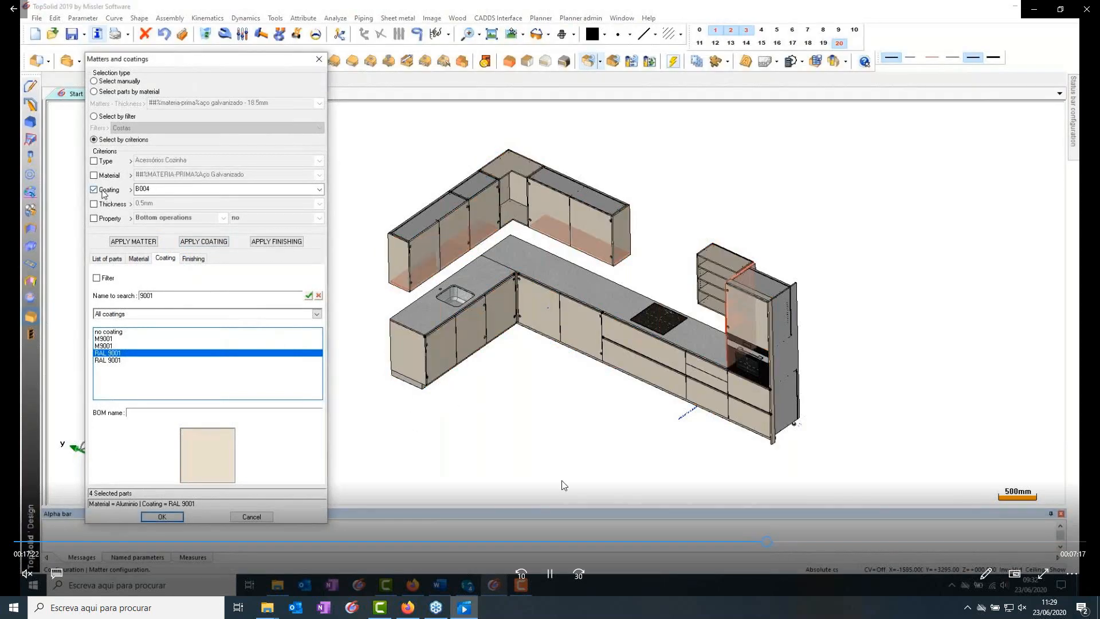
left_click(551, 574)
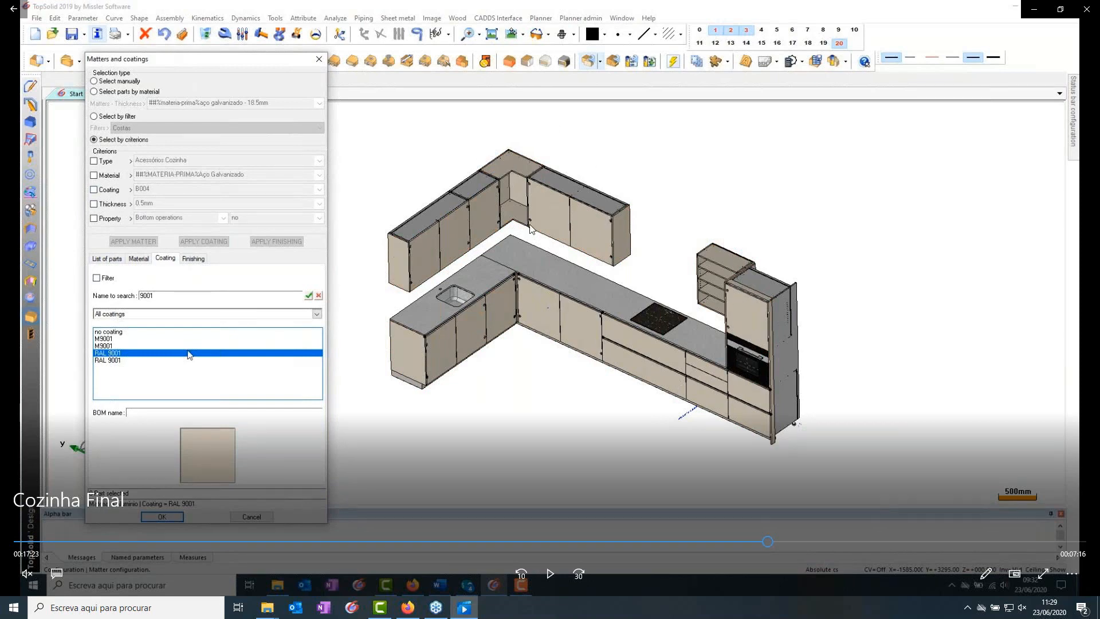
Play the opening of the script documents, pausing on the script list at 17:32 and on the run option at 17:34.
left_click(547, 566)
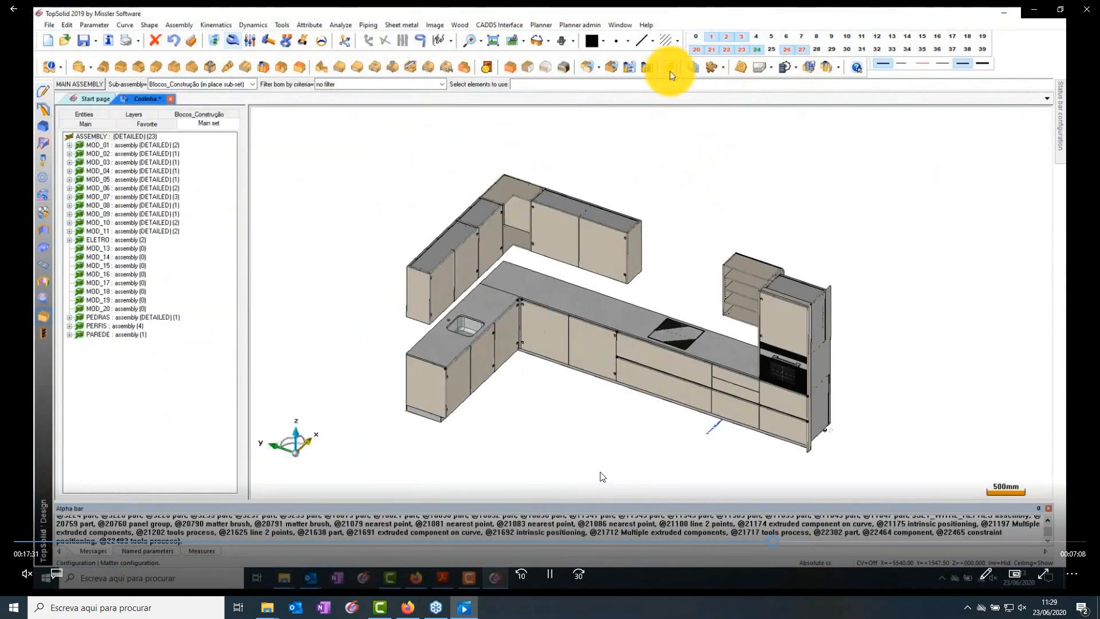
left_click(547, 573)
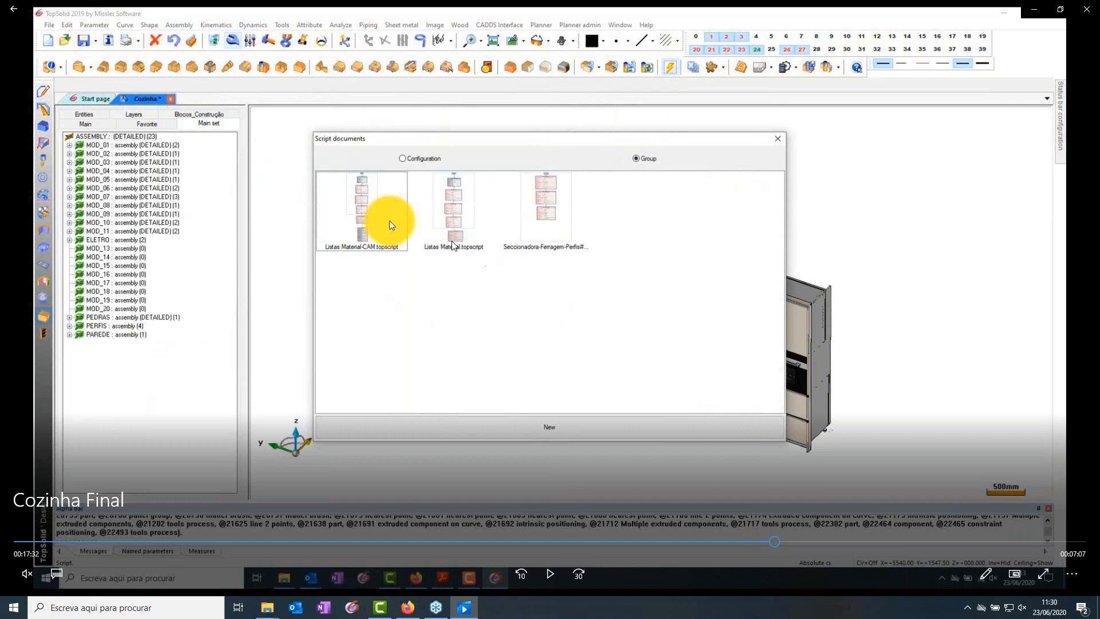
left_click(563, 562)
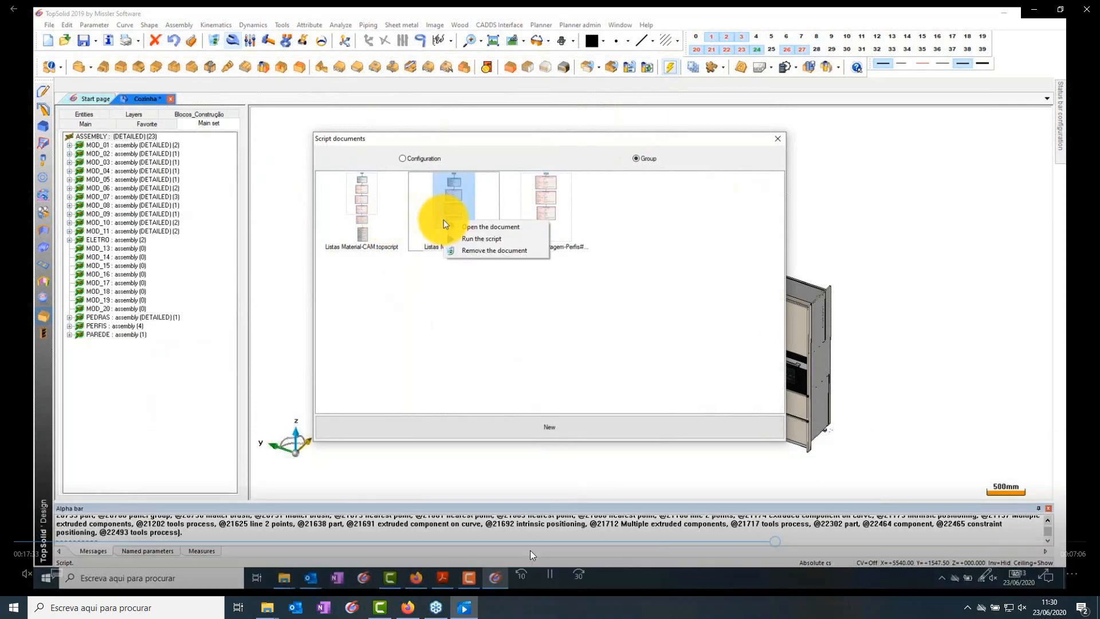
left_click(555, 582)
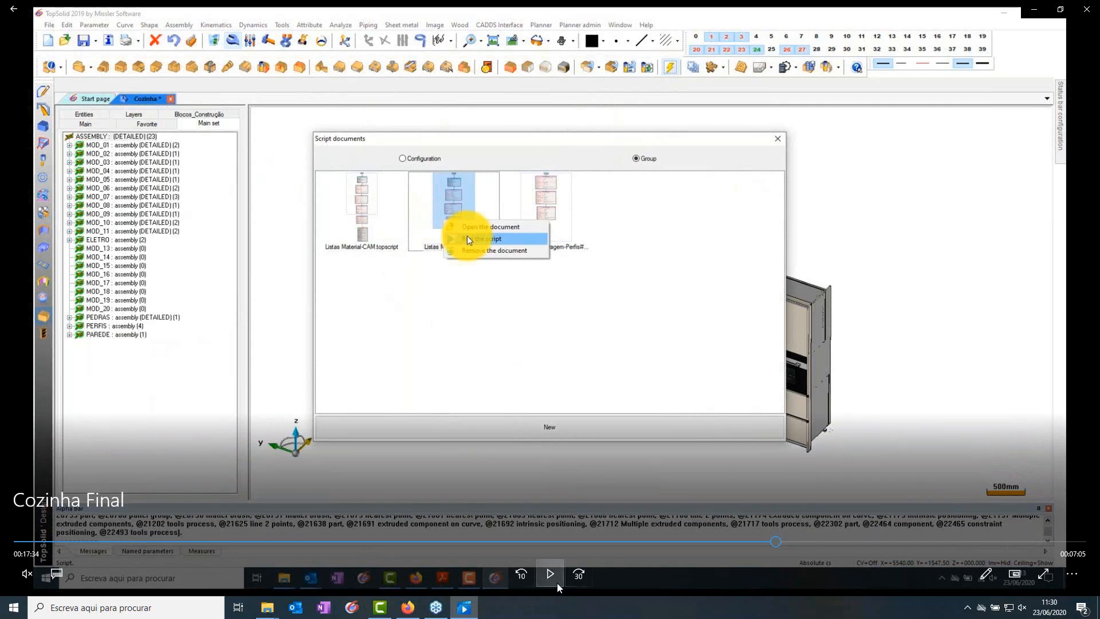
Play the script's output, pausing on the Cozinha project folder at 17:39 and on the Listas folder's spreadsheets at 17:45.
left_click(557, 584)
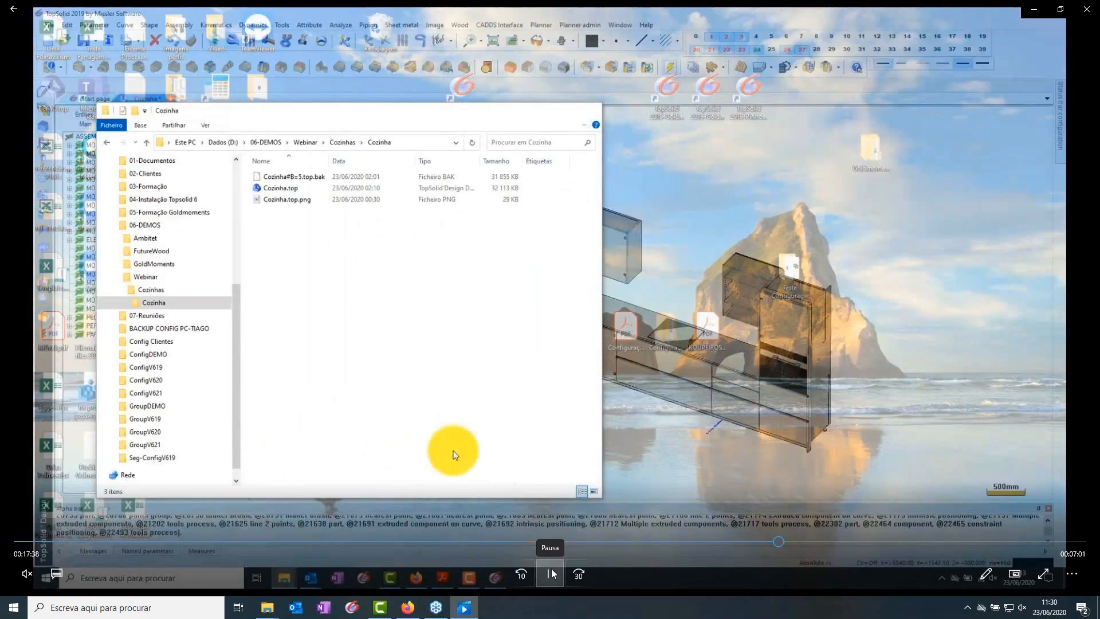
left_click(551, 573)
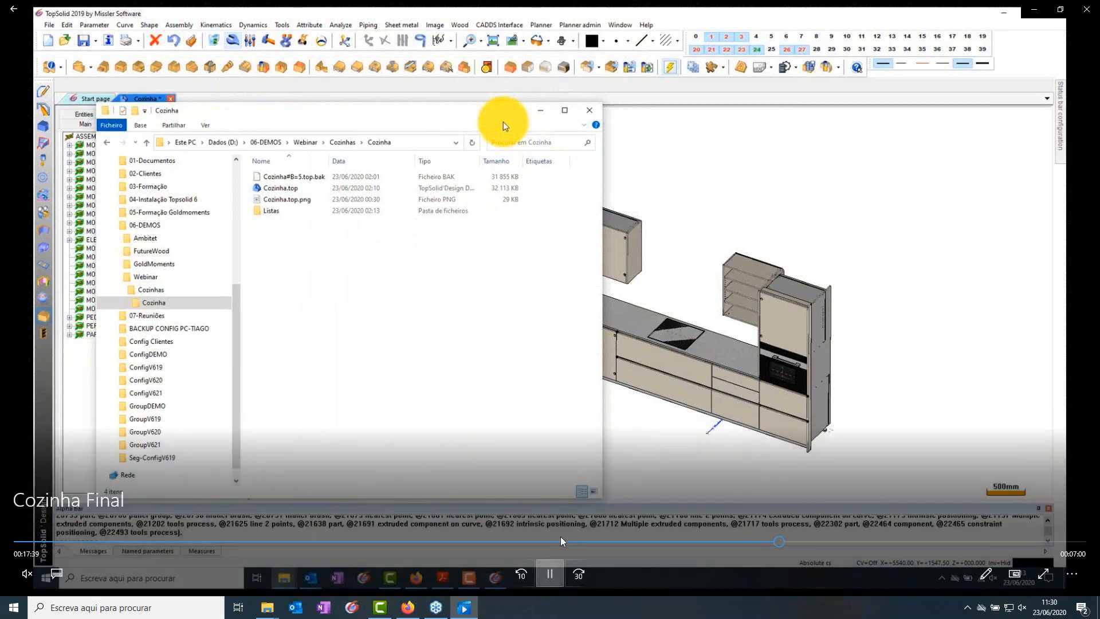
left_click(550, 576)
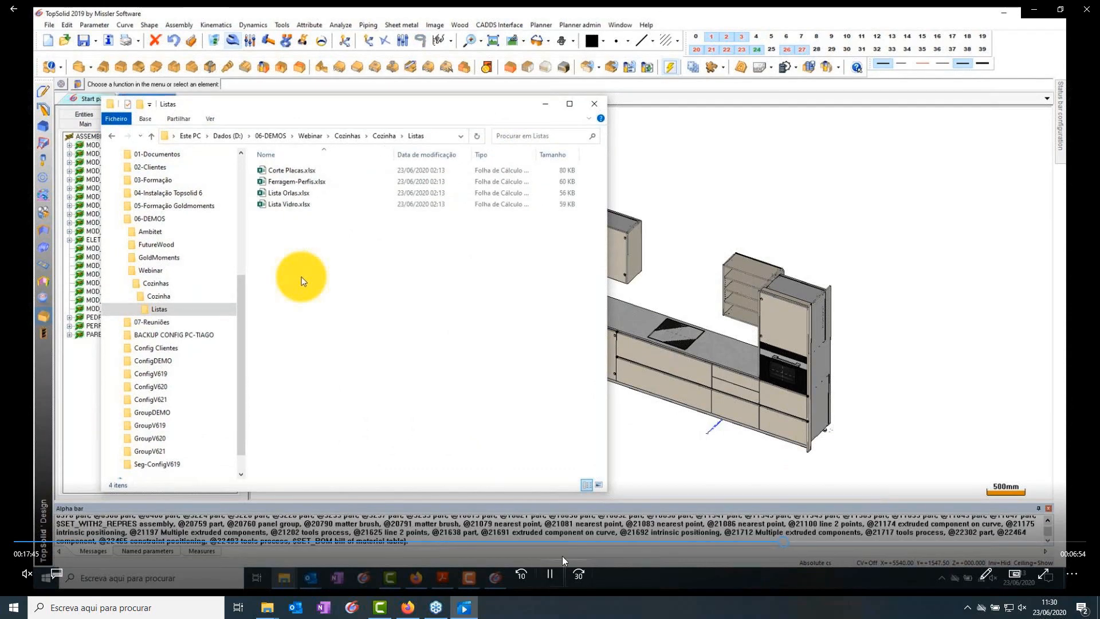
left_click(550, 573)
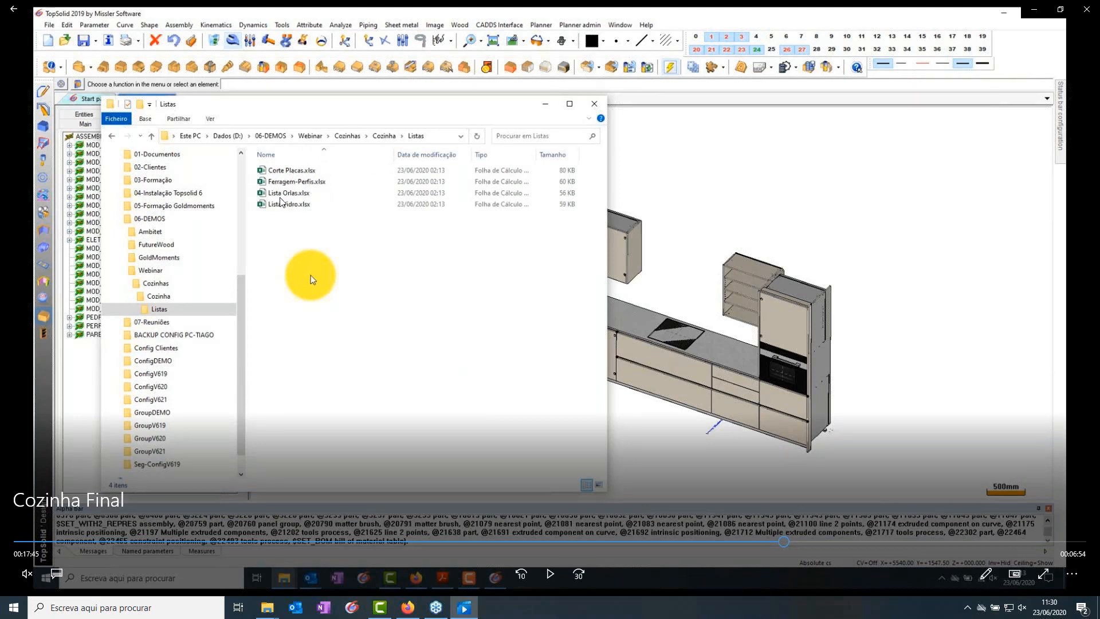
Play the generated lists, pausing on the Corte Placas sheet at 17:51 and the Ferragem-Perfis sheet at 18:00.
left_click(550, 573)
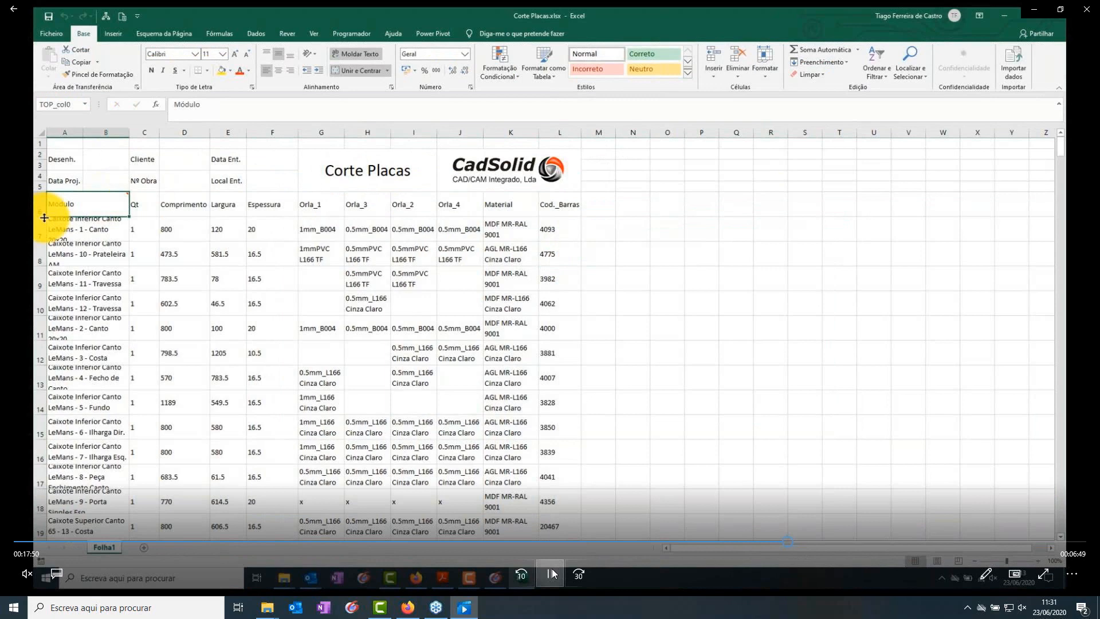
left_click(552, 570)
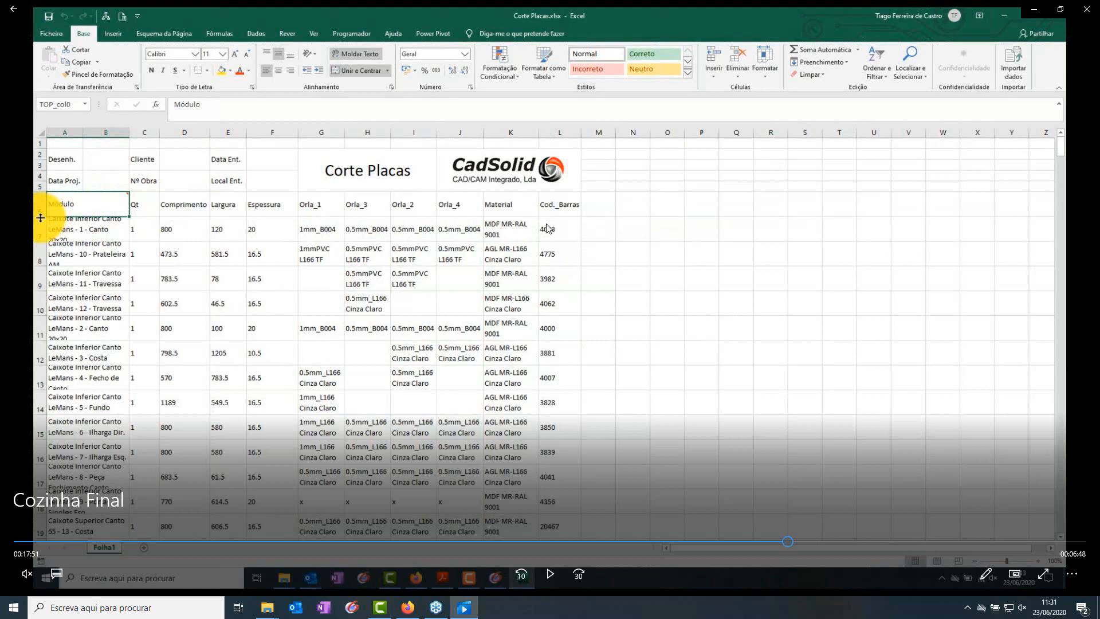
left_click(553, 570)
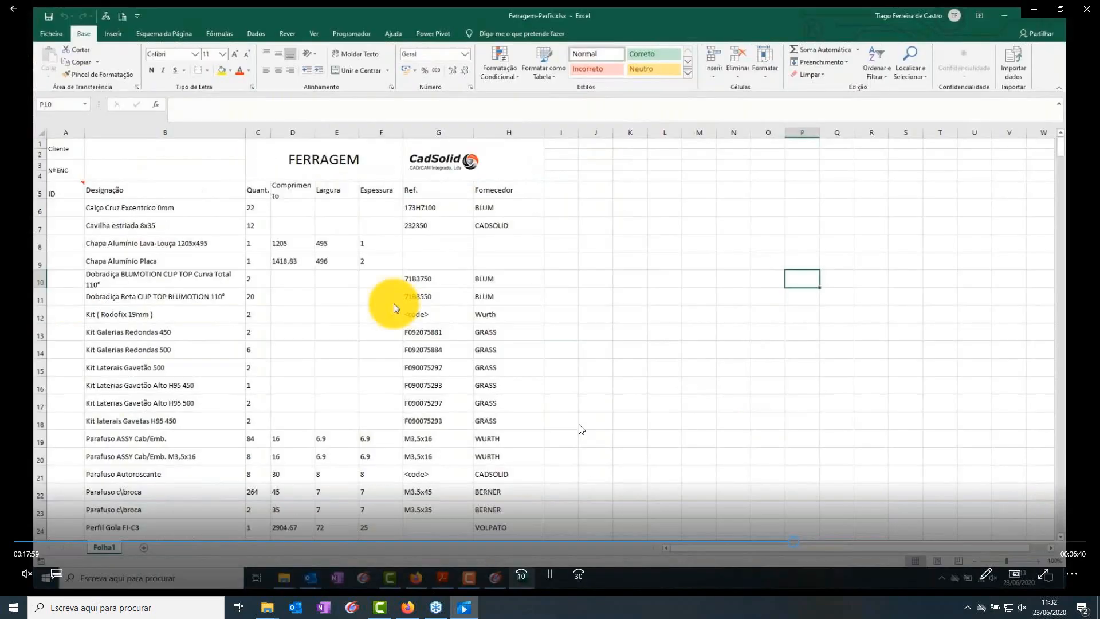
left_click(549, 573)
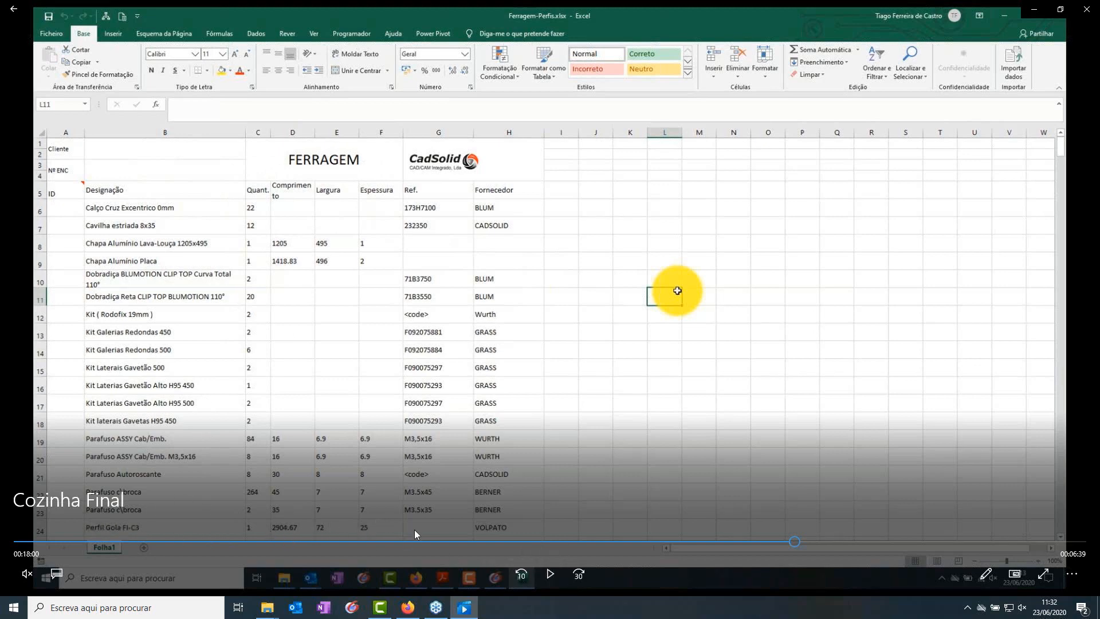
Play on to the Lista Orlas sheet at 18:06, then rewind from 18:11 to 18:09 and pause on Lista Vidro at 18:10.
left_click(549, 574)
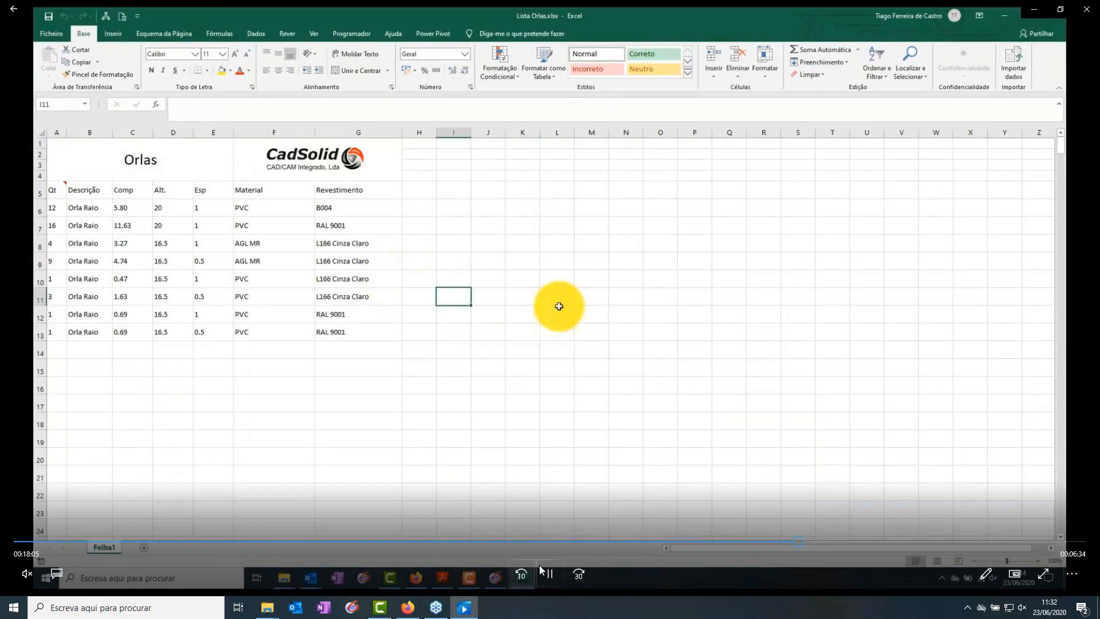
left_click(544, 572)
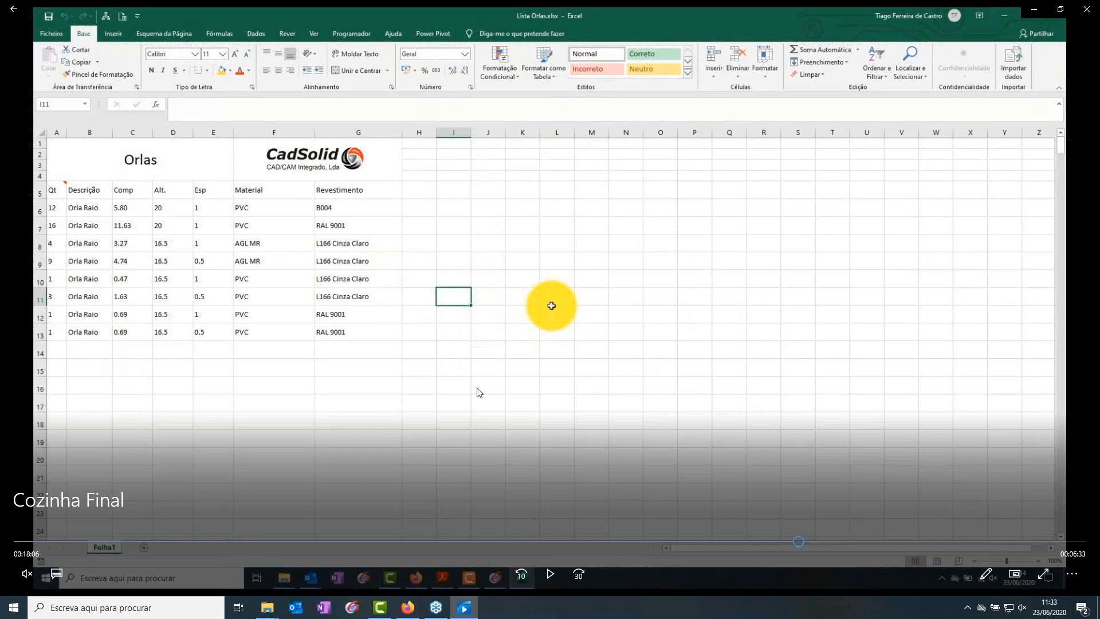
left_click(549, 573)
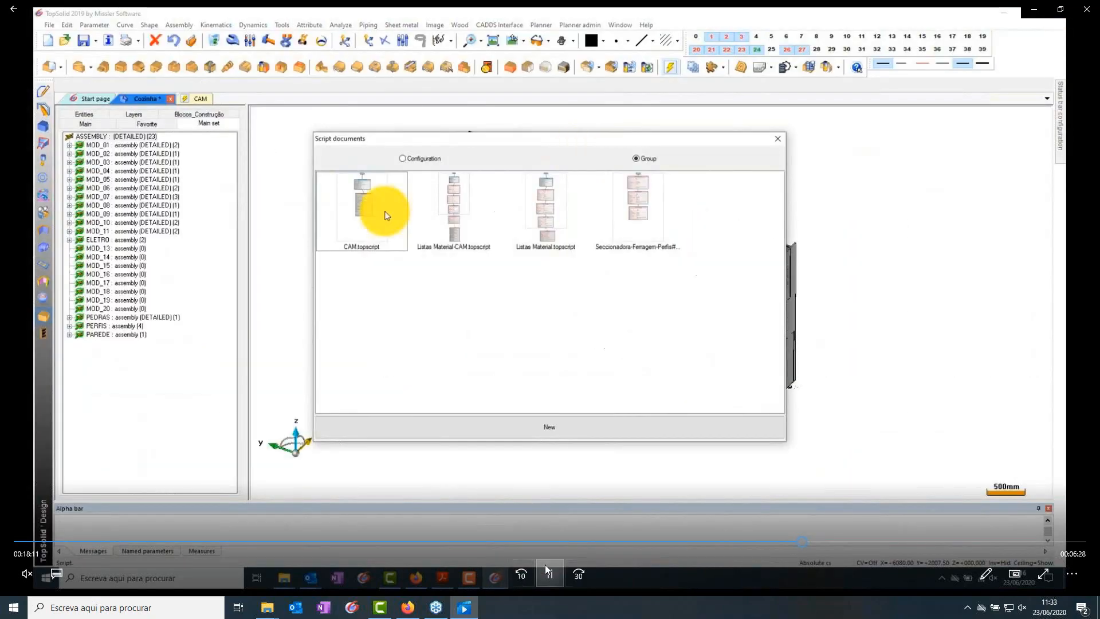
left_click(550, 572)
left_click_drag(802, 541, 799, 541)
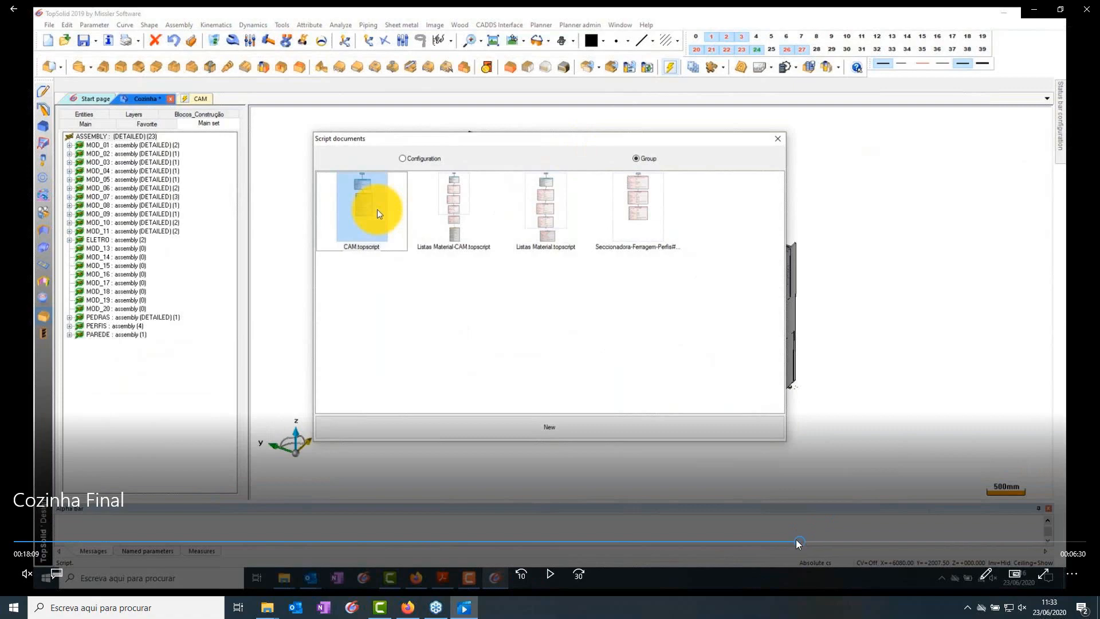
left_click(550, 573)
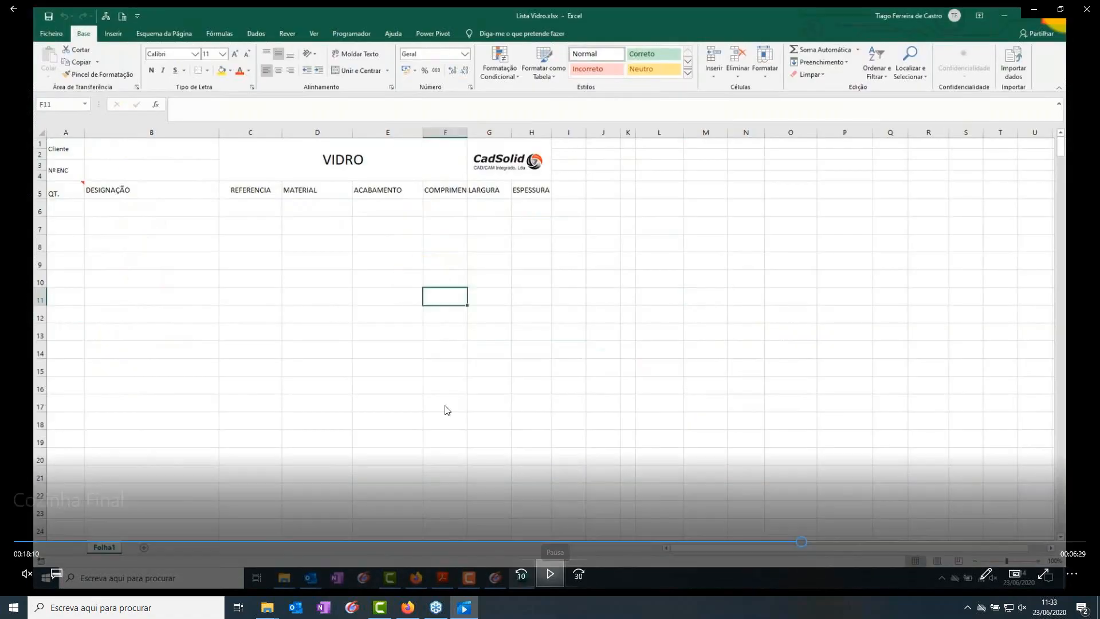
Play on from Lista Vidro, pausing on the CAM script's run option at 18:11 and on the Maquinação folder's CAM and ISO subfolders at 18:17.
left_click(554, 572)
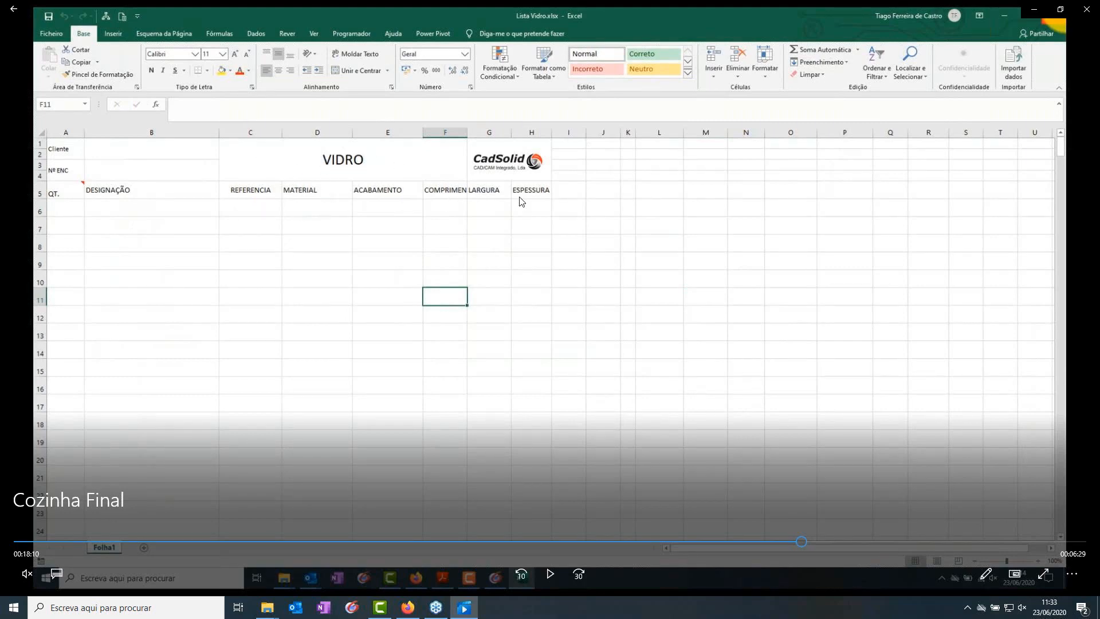
left_click(552, 573)
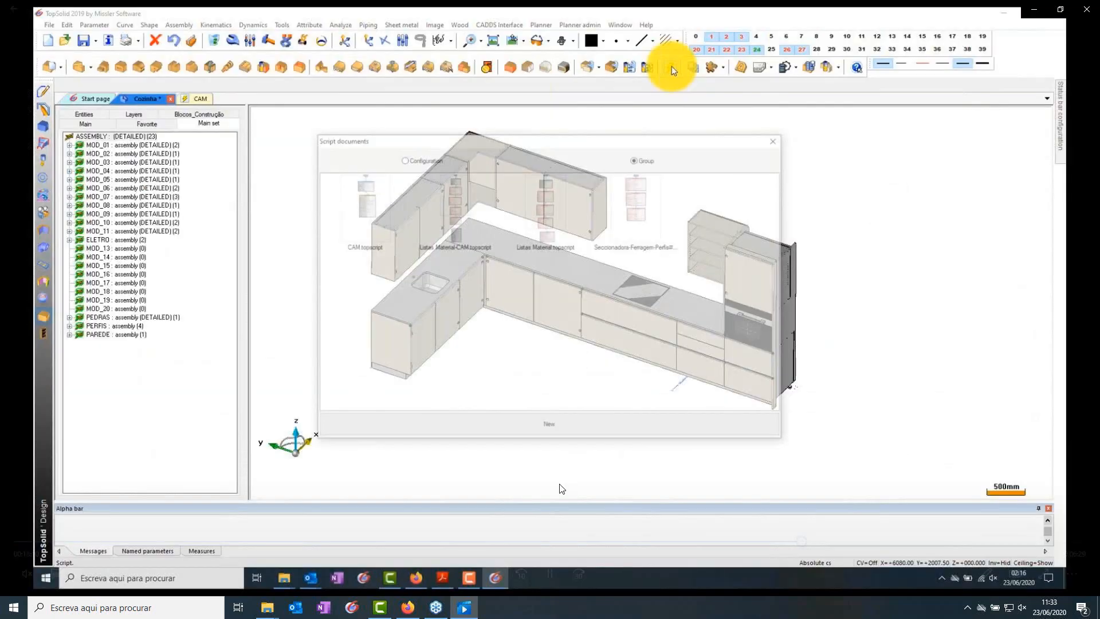
left_click(546, 484)
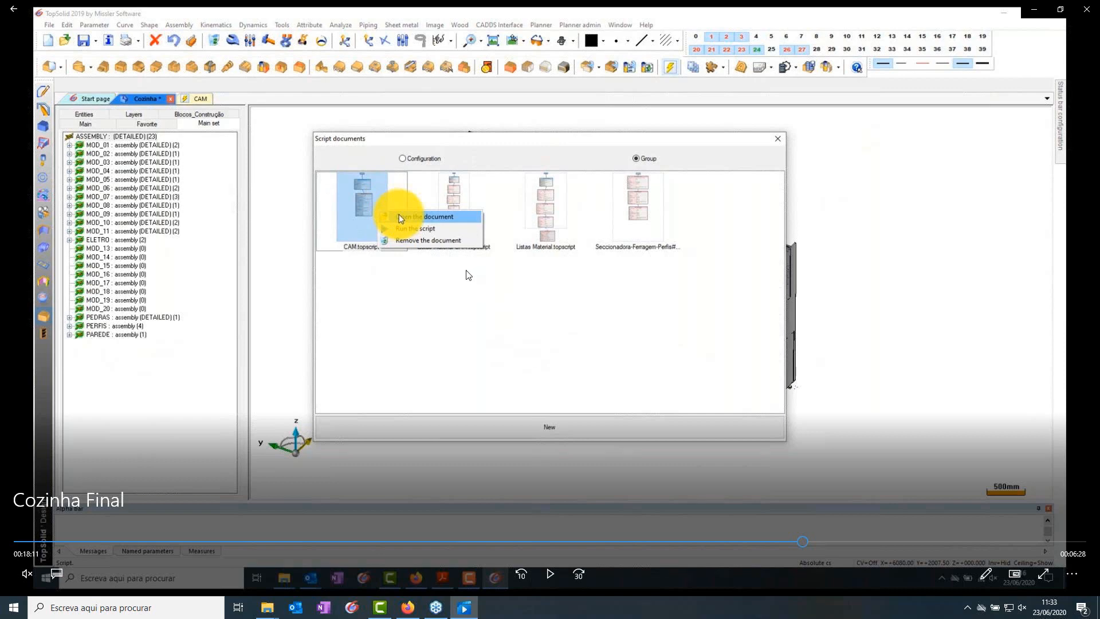
left_click(550, 575)
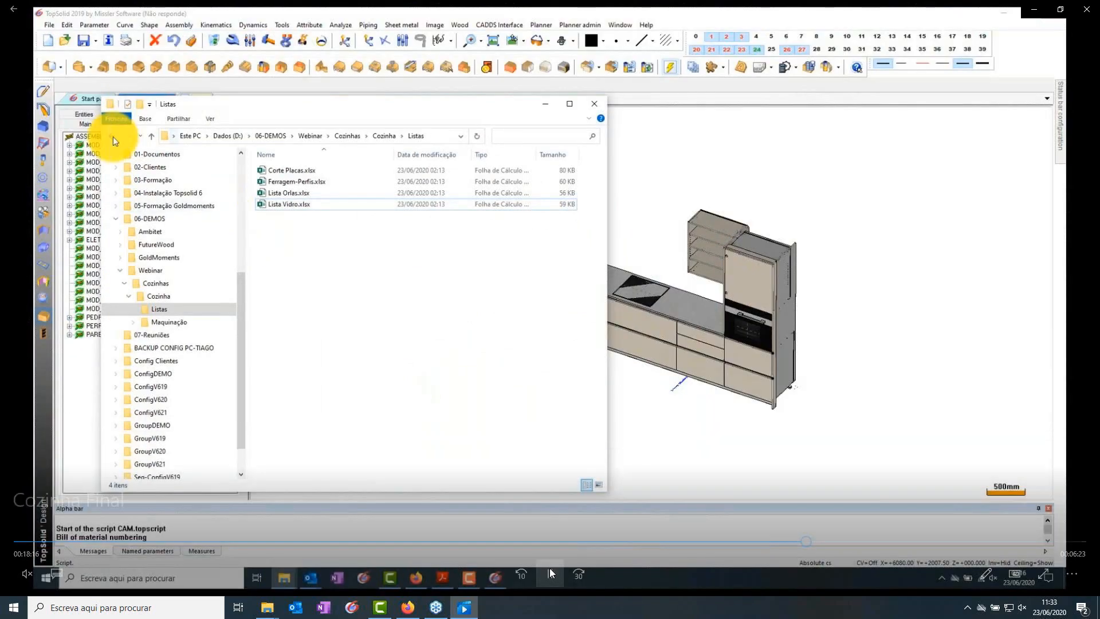
left_click(549, 569)
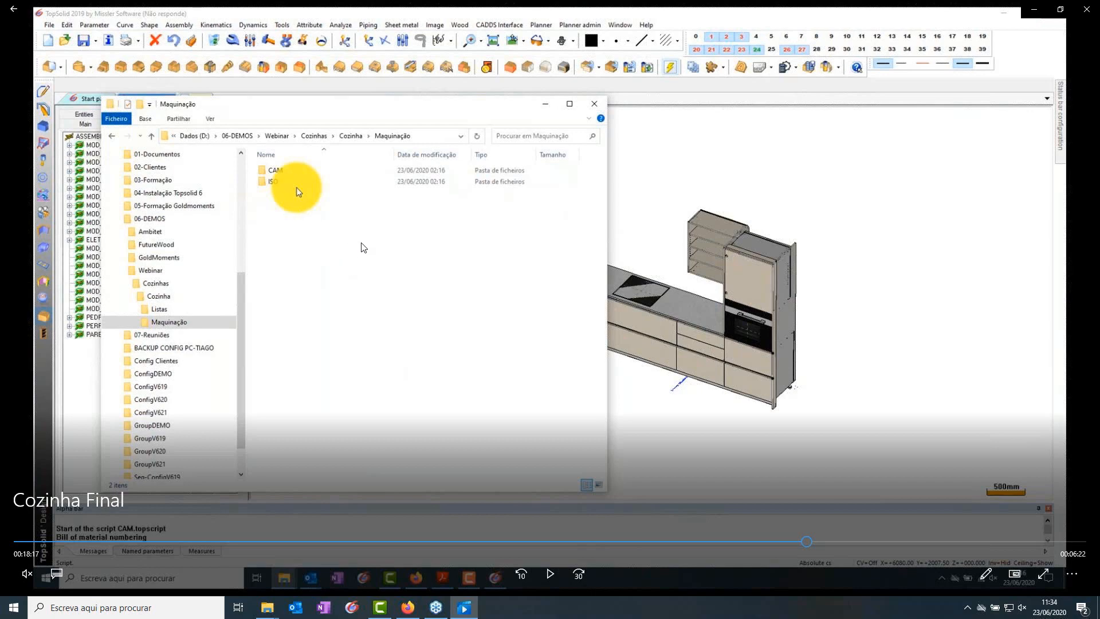
Play the machining output, pausing on the worktop panel placed on the CNC machine at 18:28 and on the Multi-draft dialog at 19:01.
left_click(548, 580)
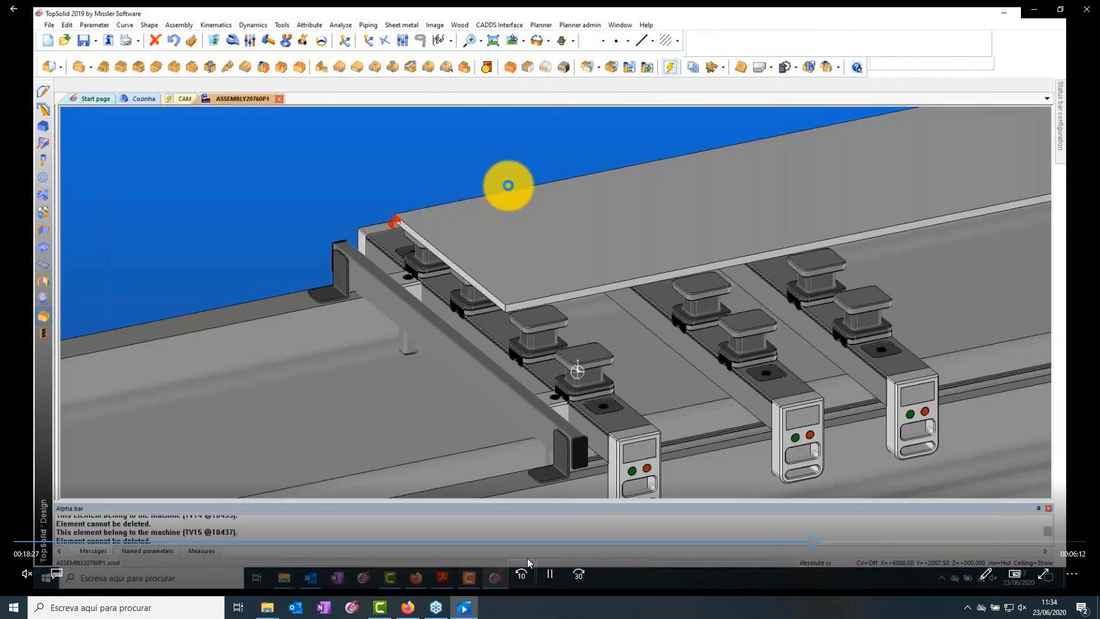
left_click(546, 573)
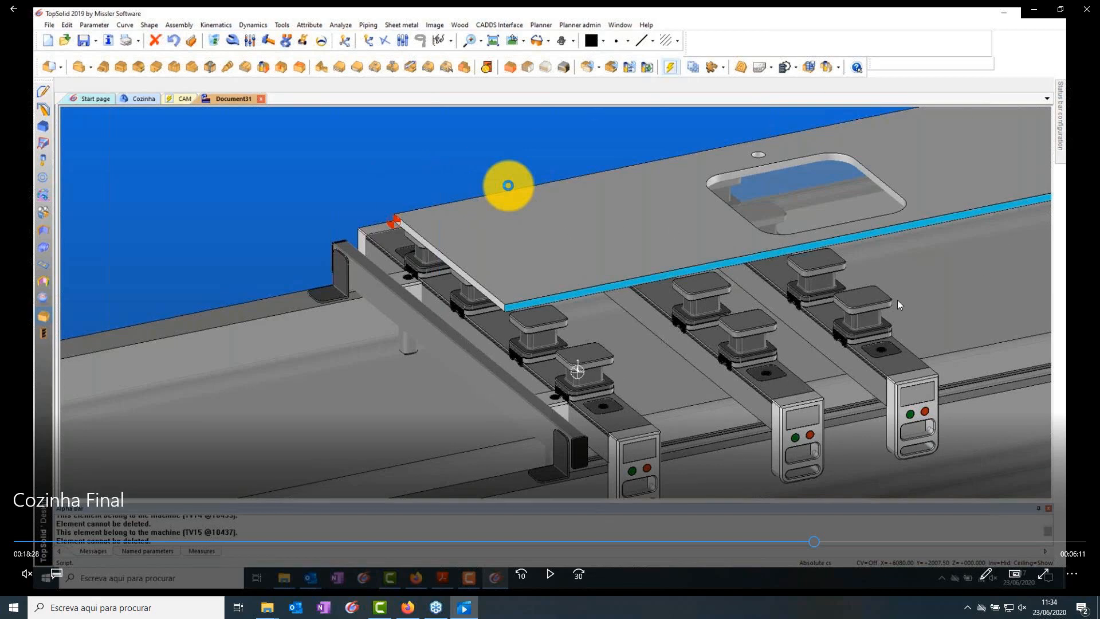
left_click(550, 573)
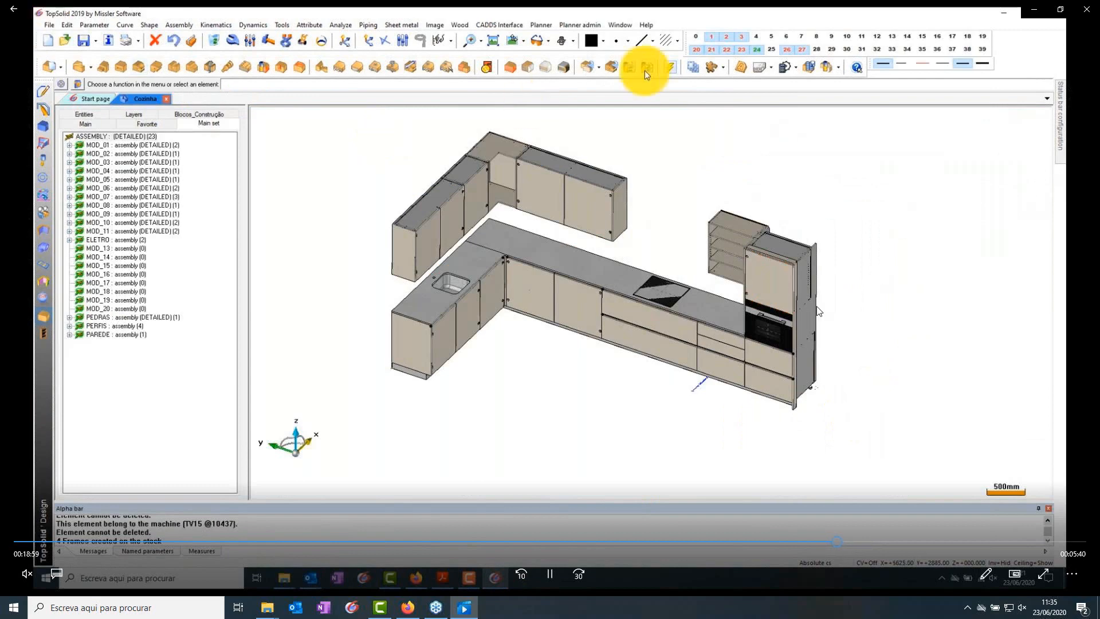
left_click(550, 573)
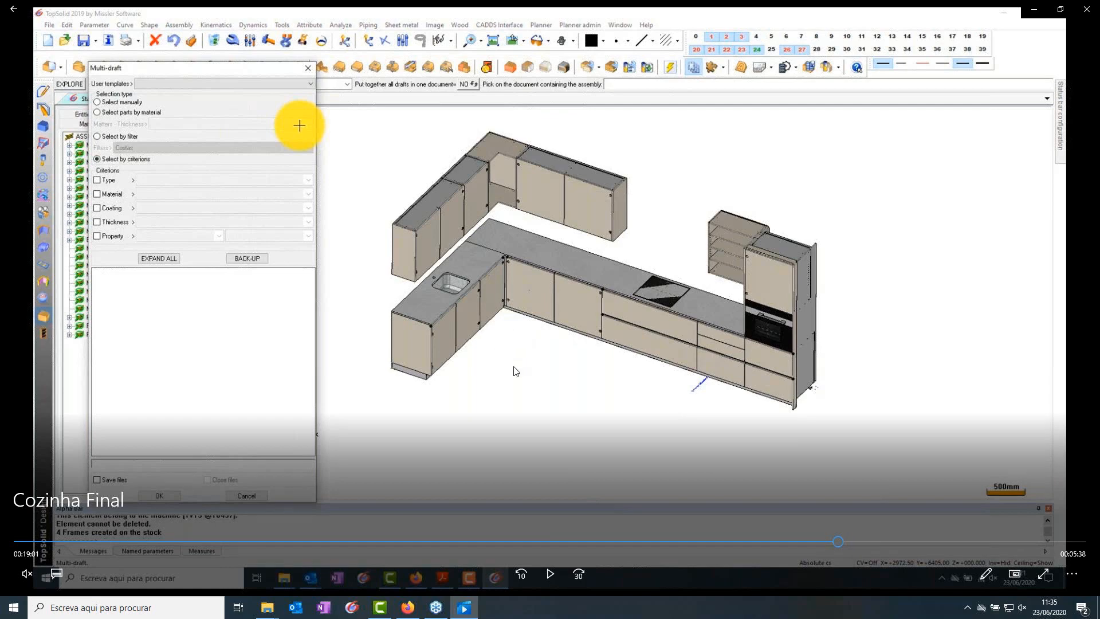
Play the draft creation, pausing on the whole-assembly selection at 19:12 and on the kitchen's draft sheet views at 19:33.
left_click(555, 575)
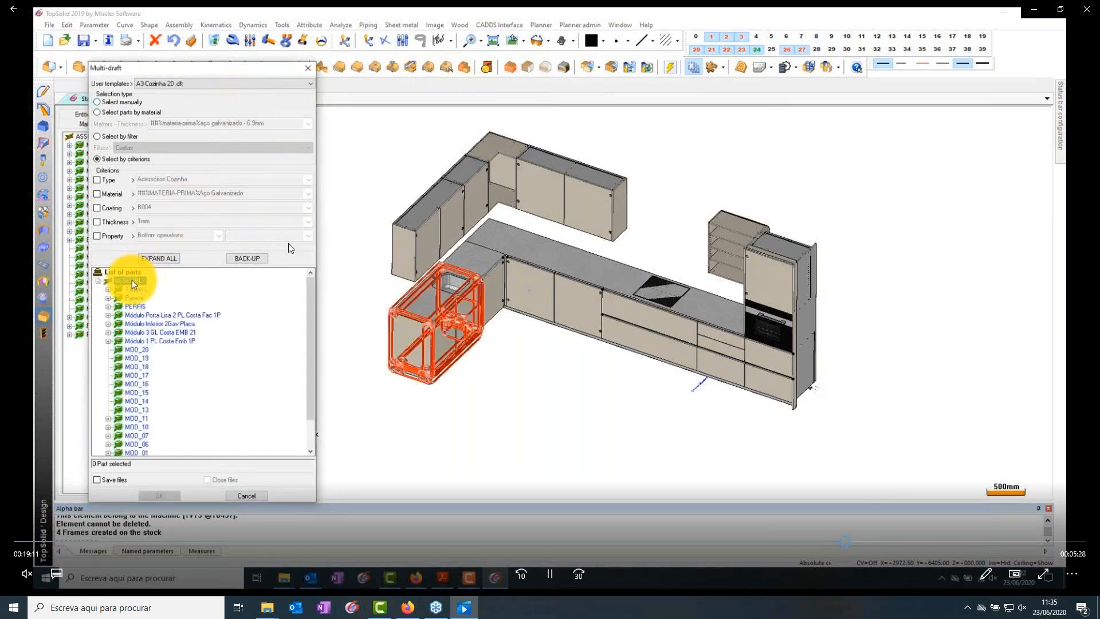
left_click(549, 574)
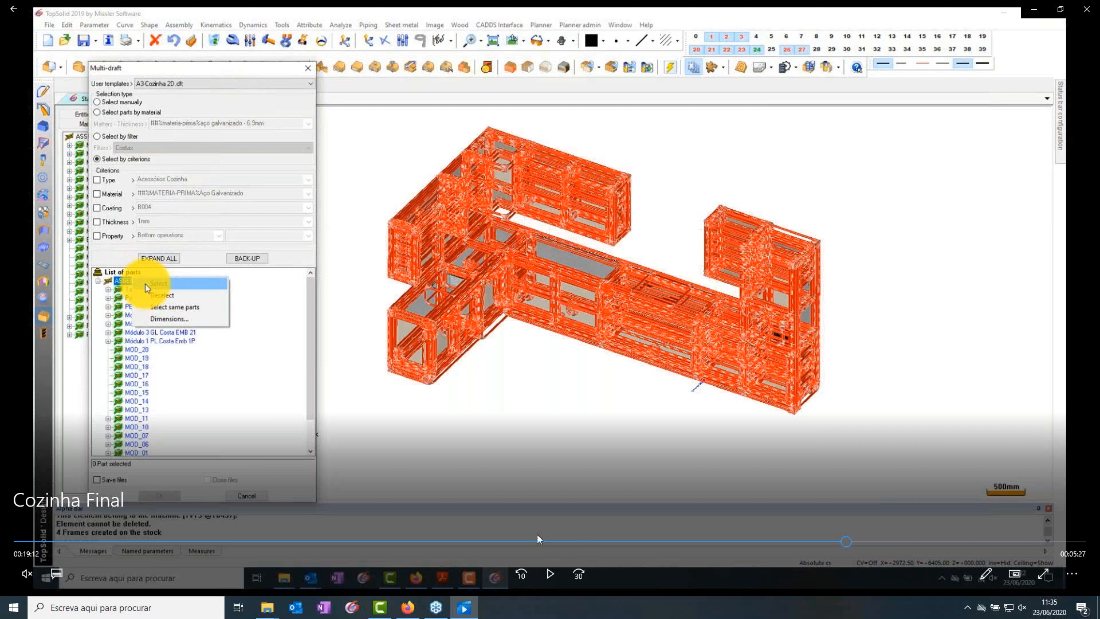
left_click(551, 567)
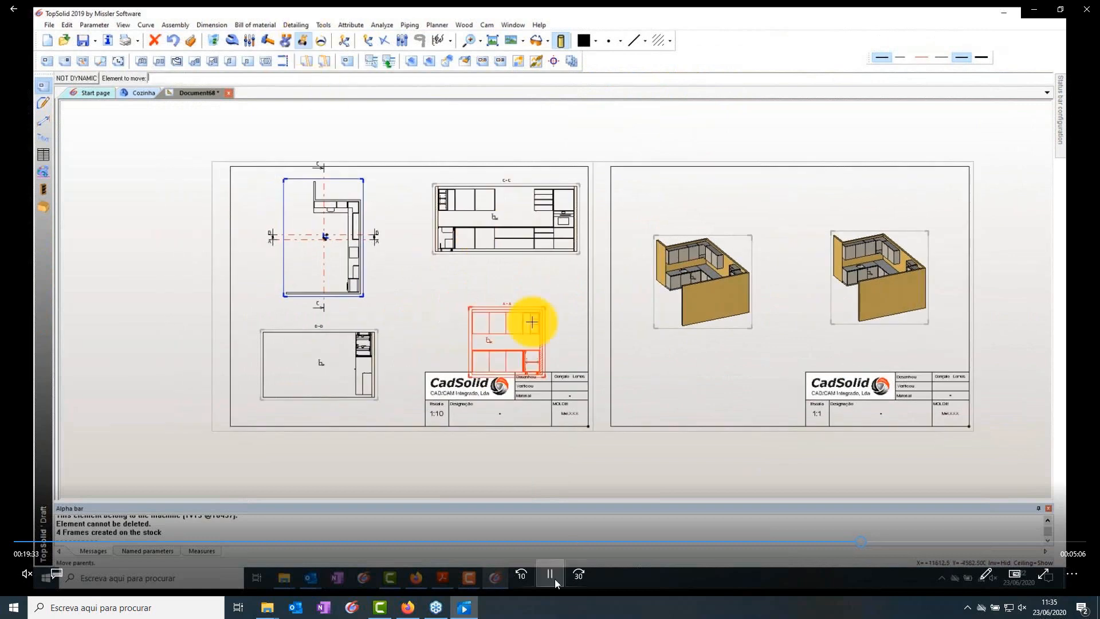
left_click(343, 199)
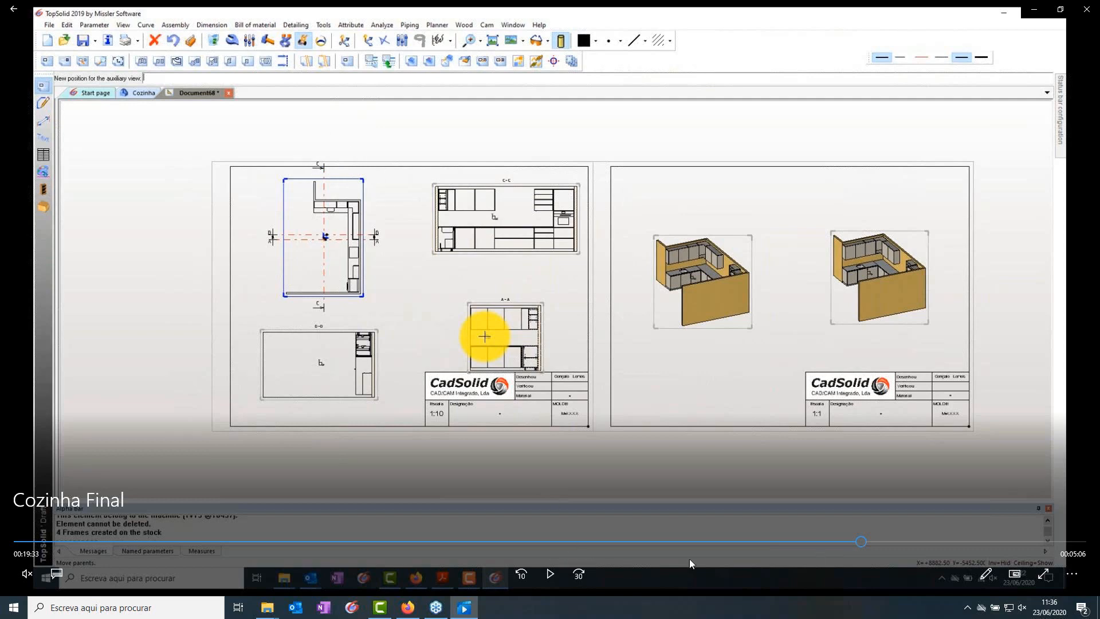
Play the elevation dimensioning, pausing on the 920 vertical dimension at 19:44, the baseline dimensions at 19:47 and the wall-unit heights at 19:49.
left_click(554, 573)
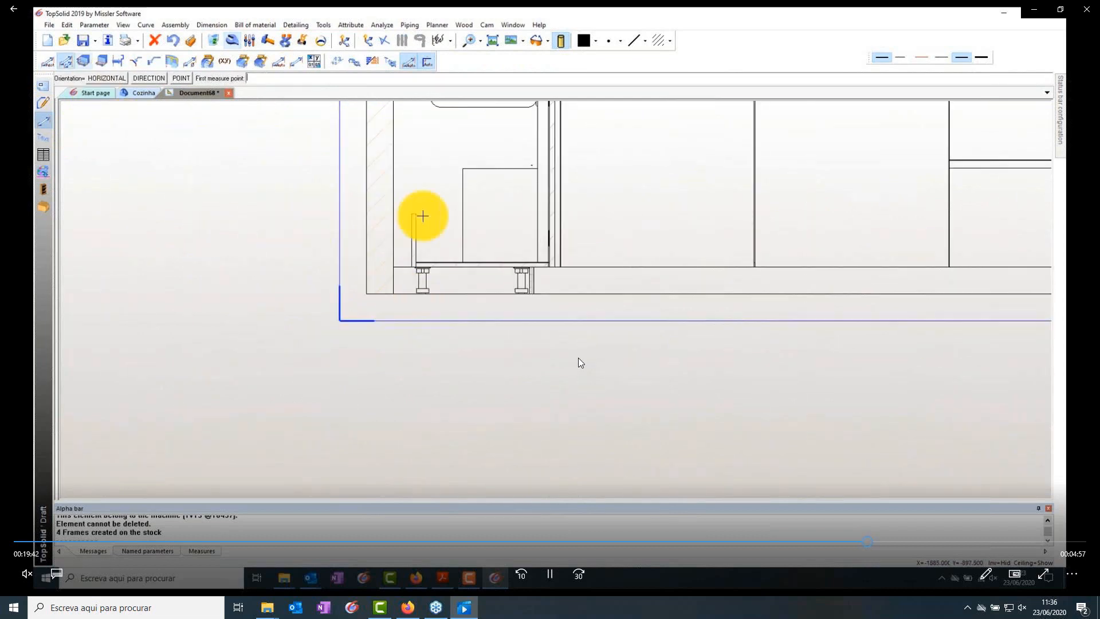
left_click(549, 573)
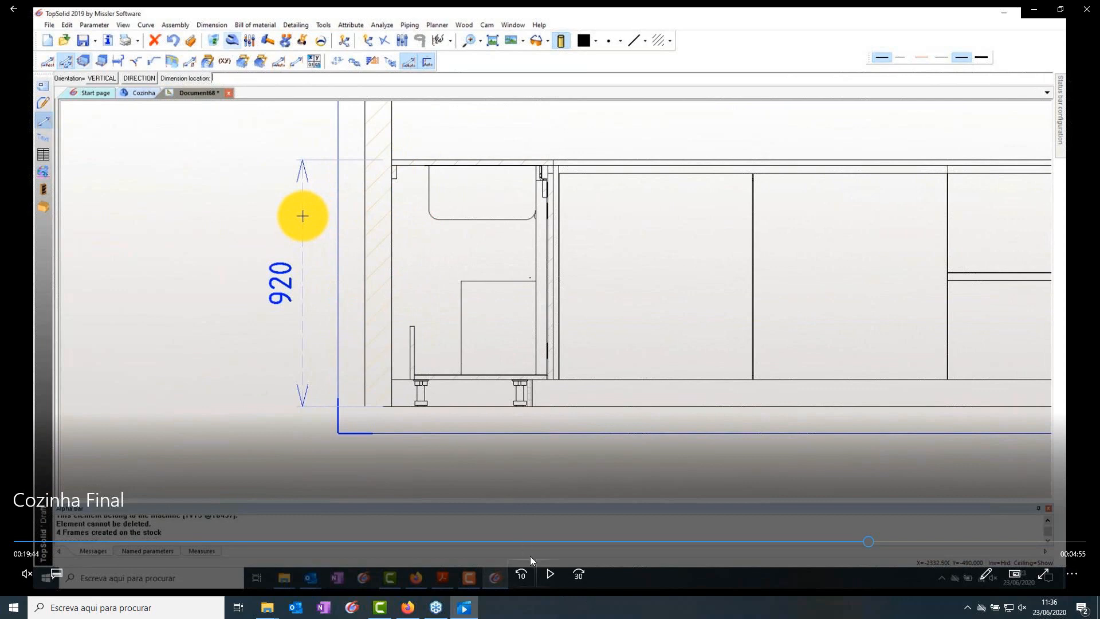
left_click(547, 572)
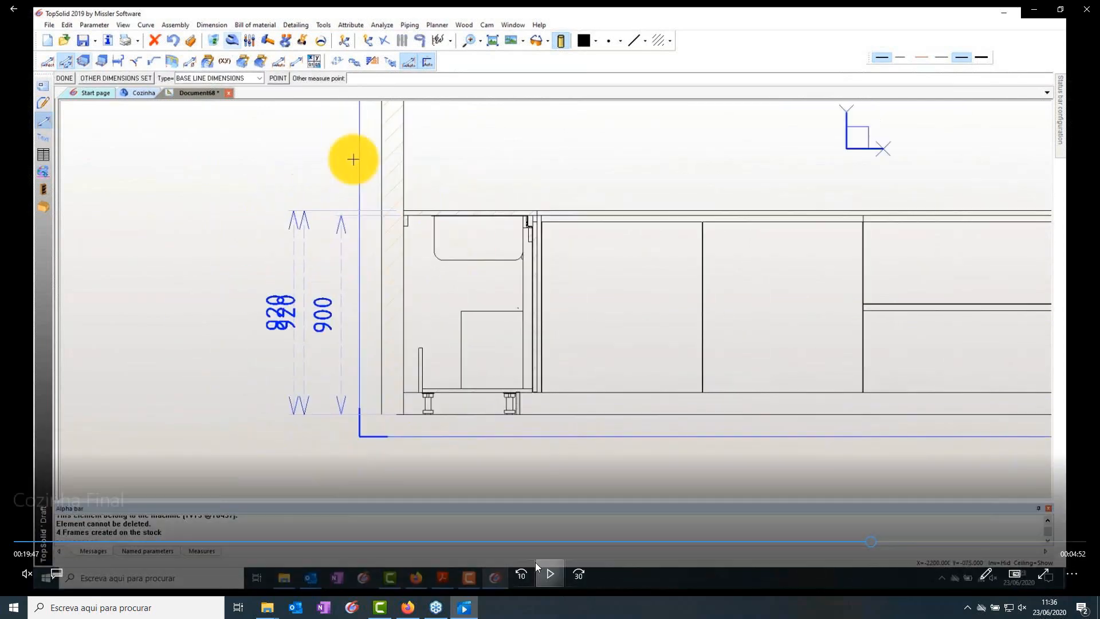
left_click(549, 572)
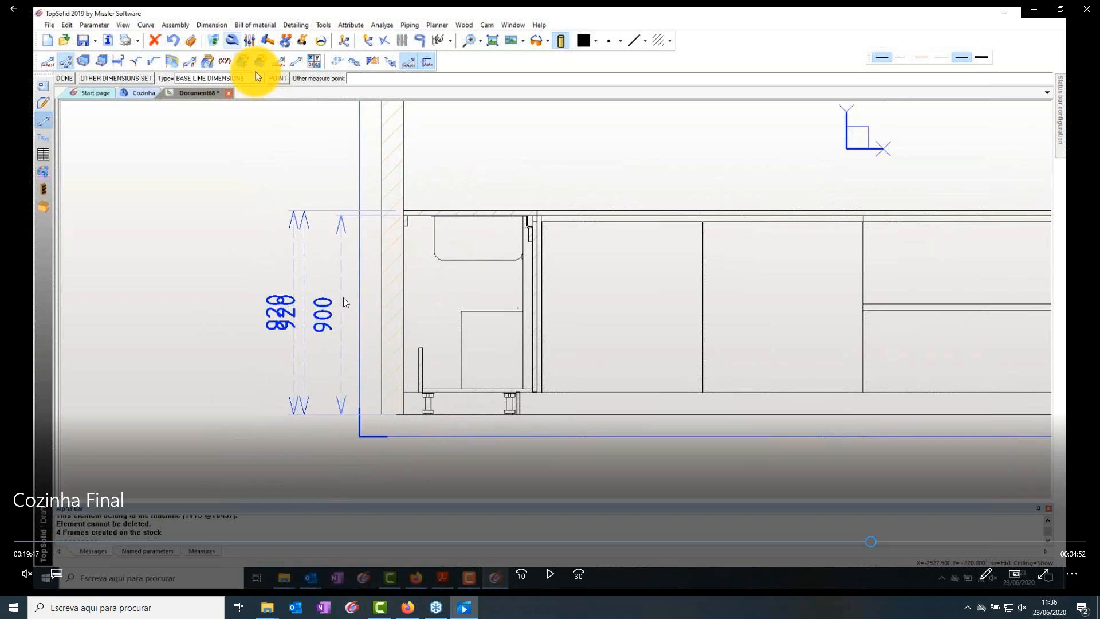
left_click(550, 574)
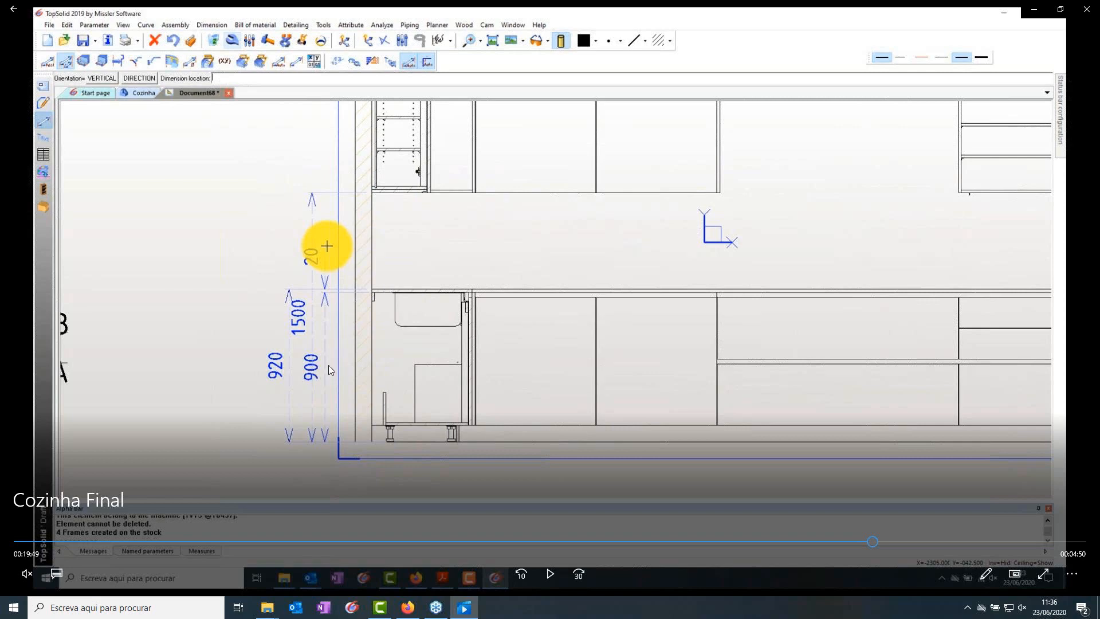
Play the plan view dimensioning, pausing on the cross-section line settings at 20:28 and on the dimension precision list at 21:06.
left_click(550, 574)
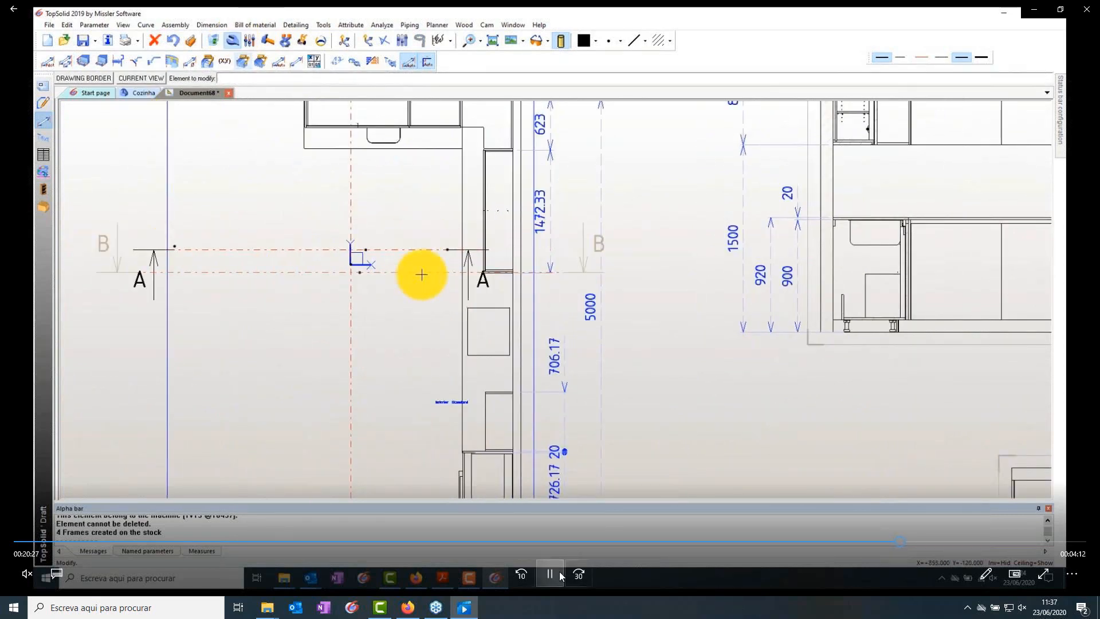
left_click(559, 571)
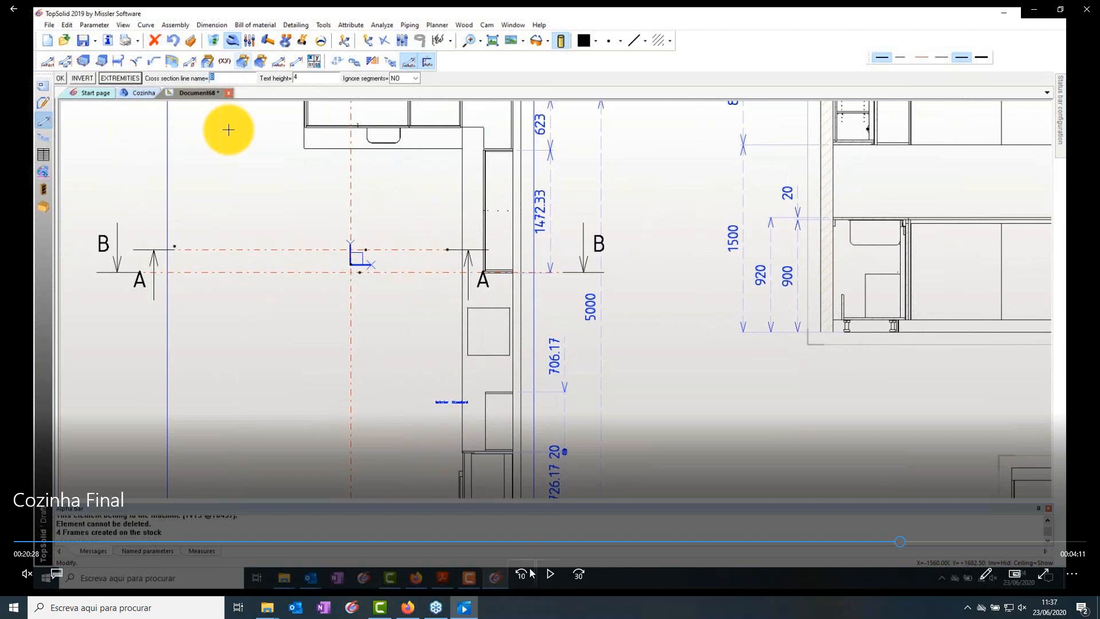
left_click(549, 573)
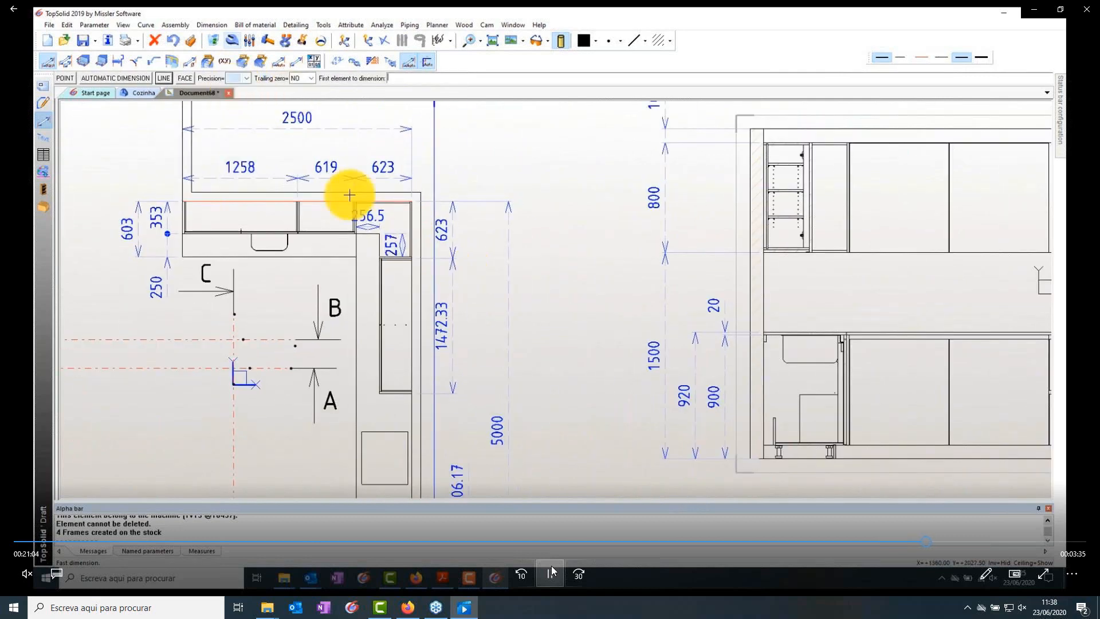
left_click(544, 574)
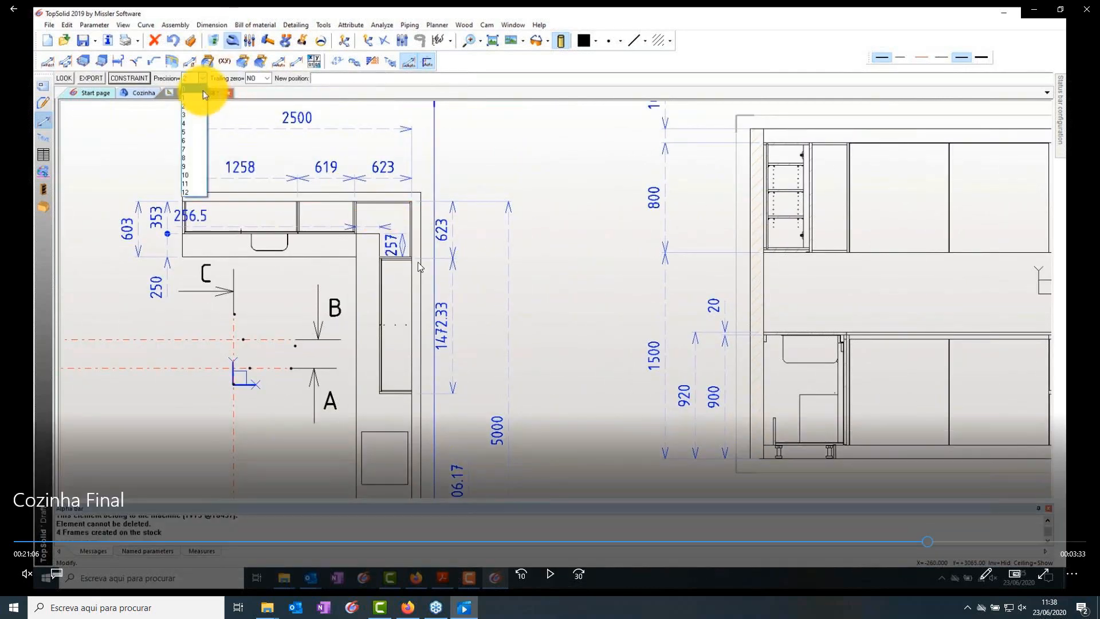
Play the detail view creation, pausing on the cutting circle at 21:43 and on the detail's title position options at 22:05.
left_click(549, 560)
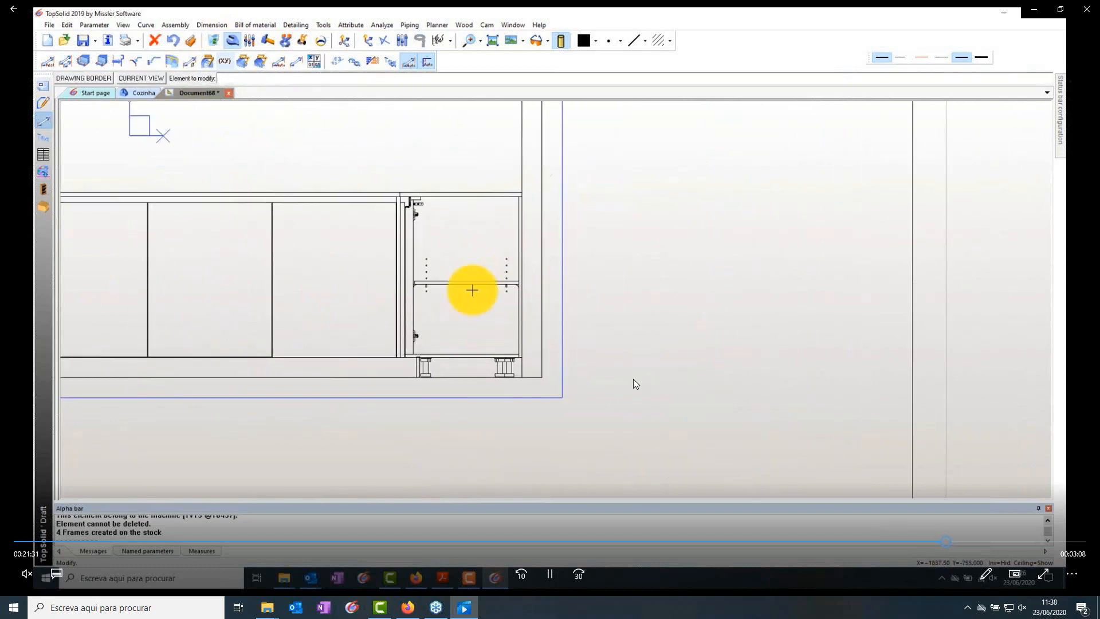
left_click(542, 570)
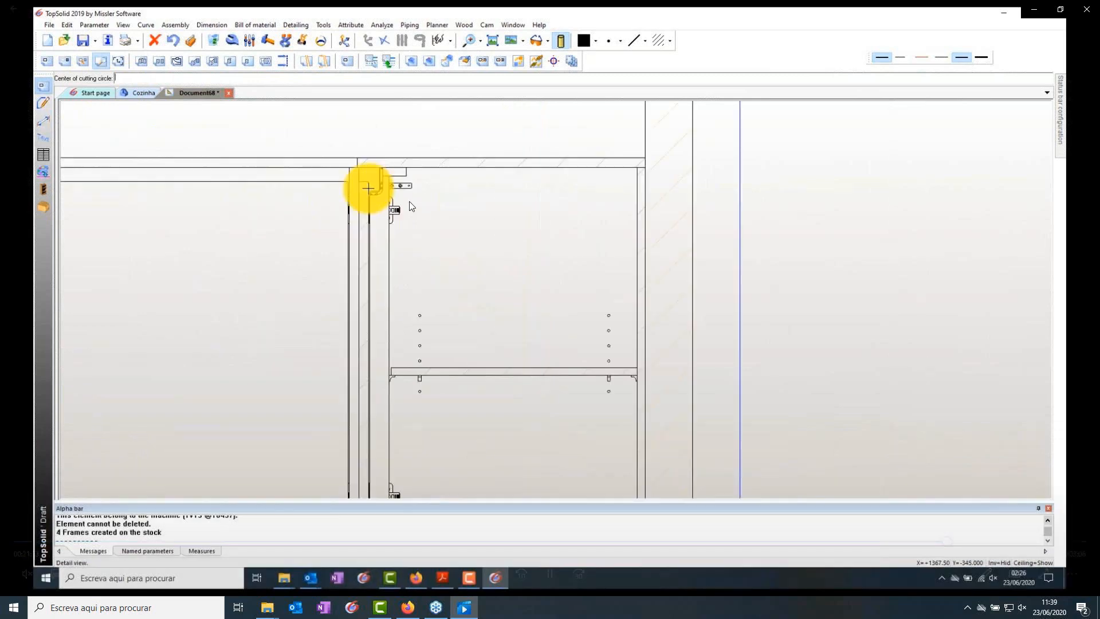
left_click(551, 567)
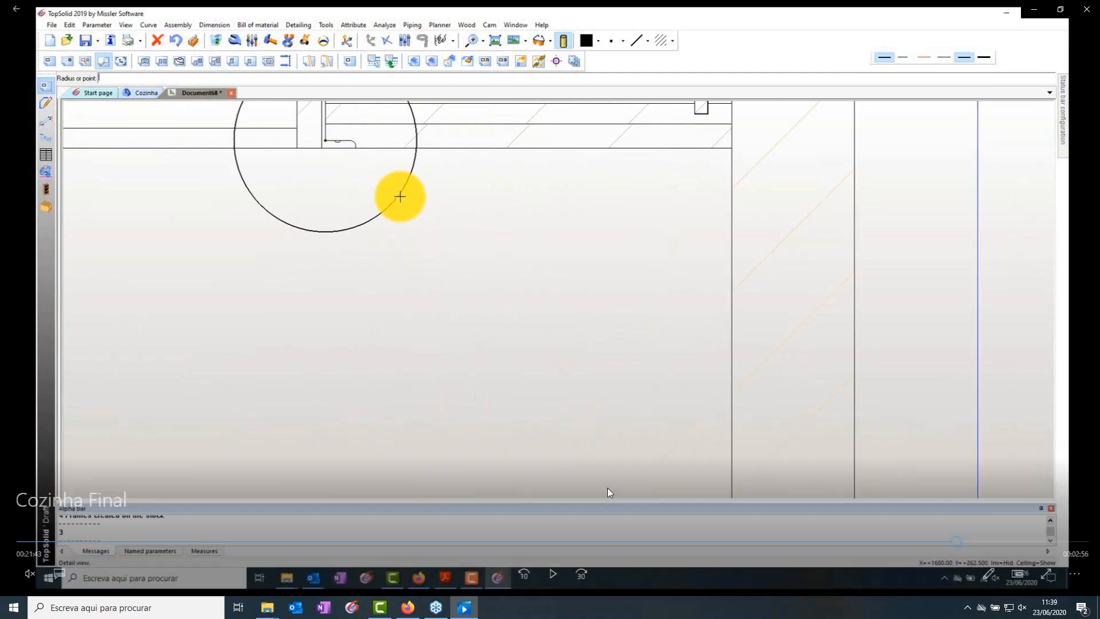
left_click(550, 572)
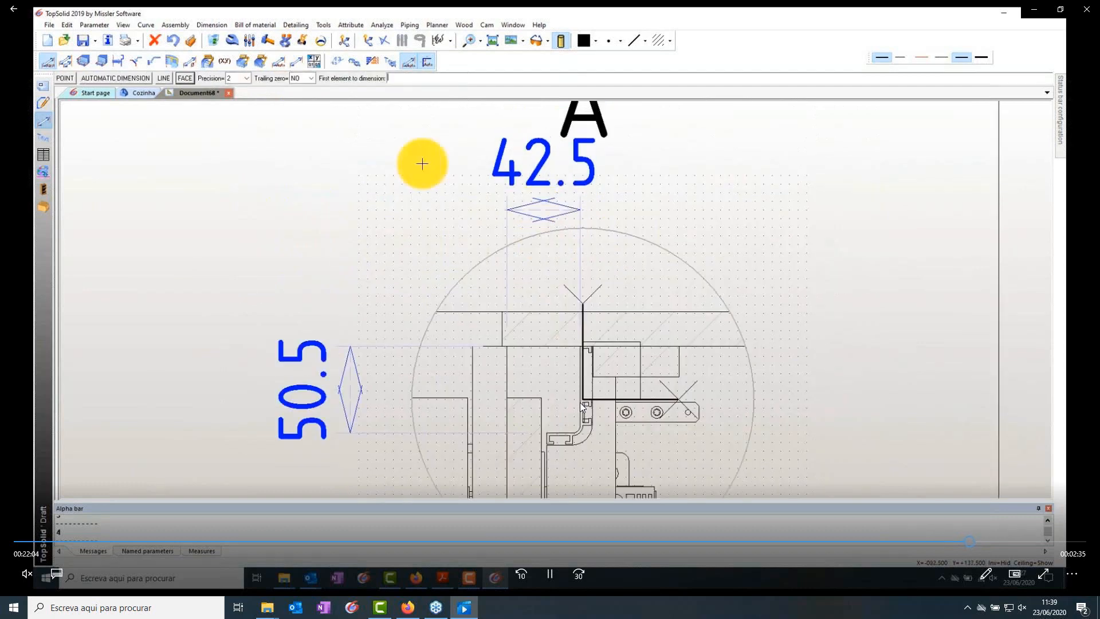
left_click(549, 573)
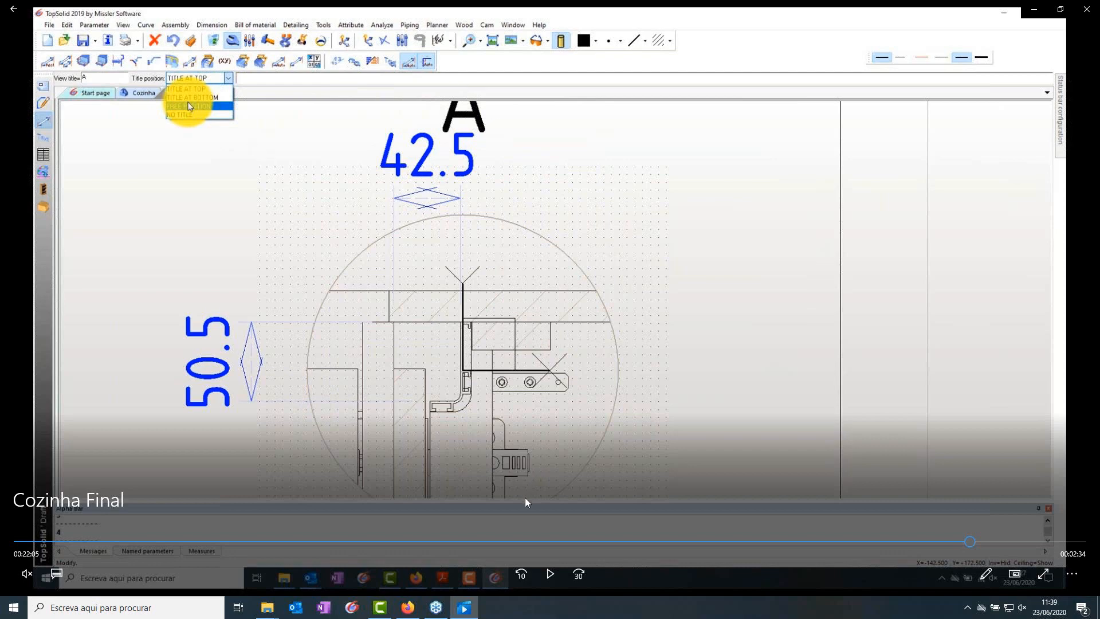
Play on to the two shaded perspective views, pausing at 22:33, and continue to the View modification dialog for another pause.
left_click(550, 570)
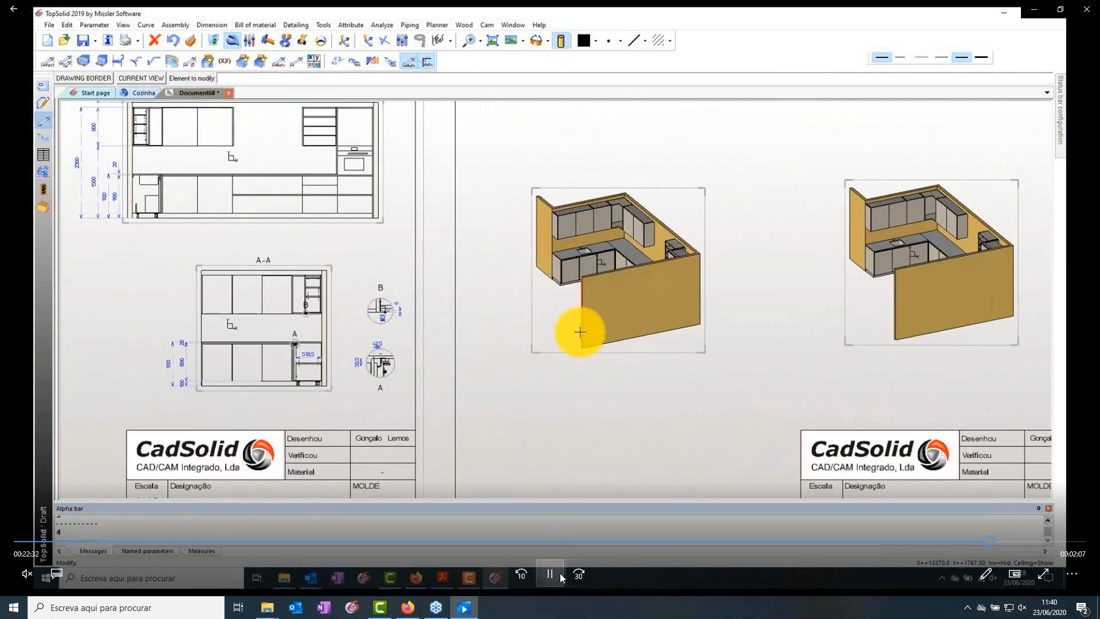
left_click(549, 573)
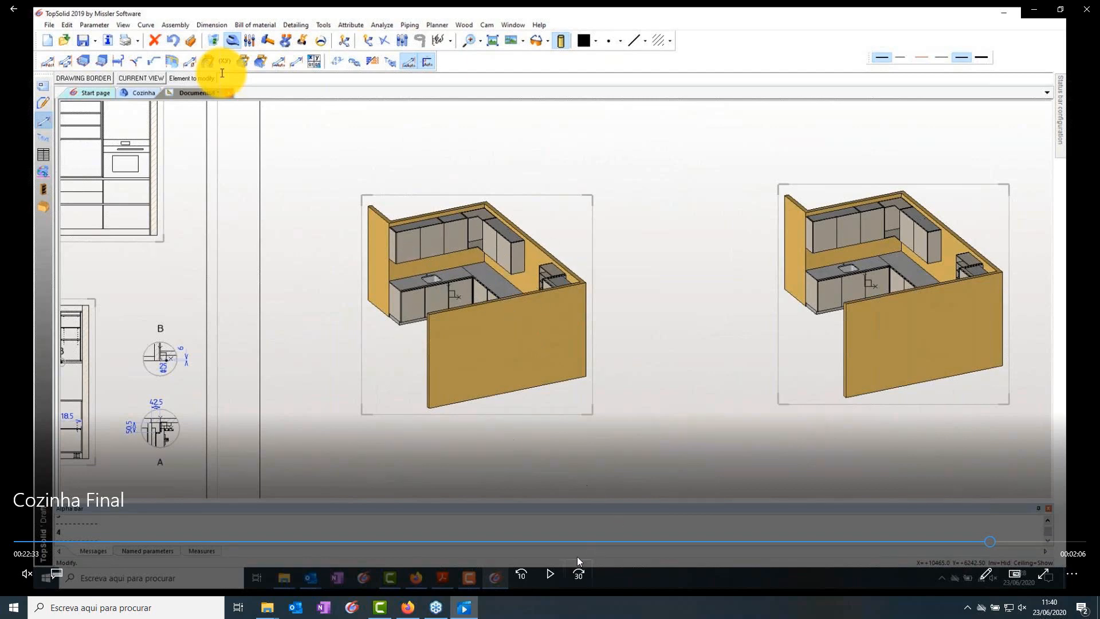
left_click(551, 574)
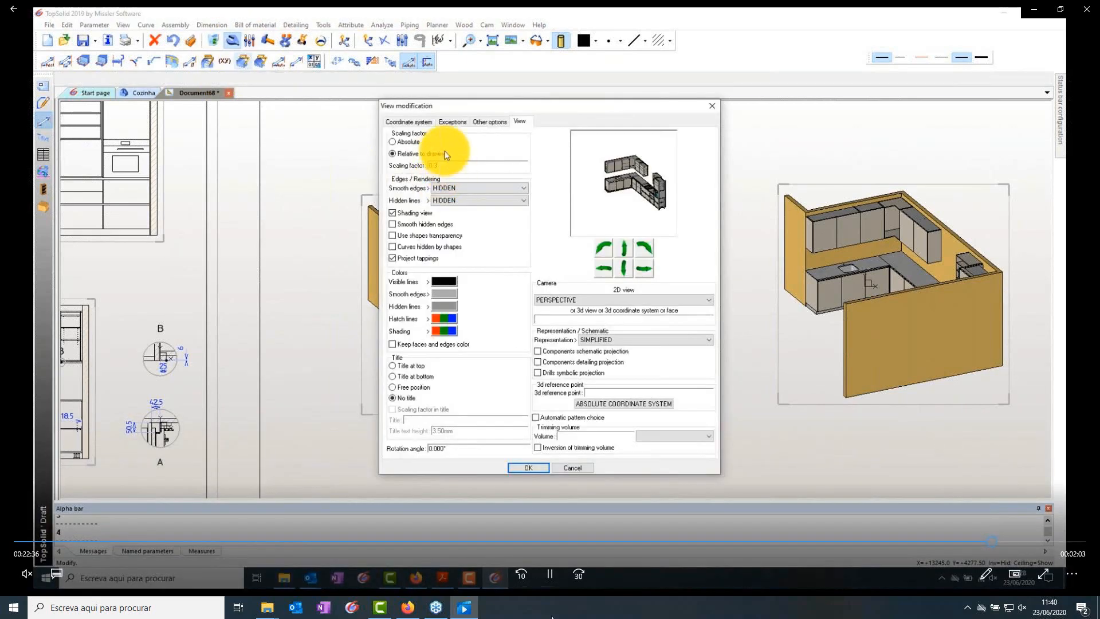
left_click(557, 579)
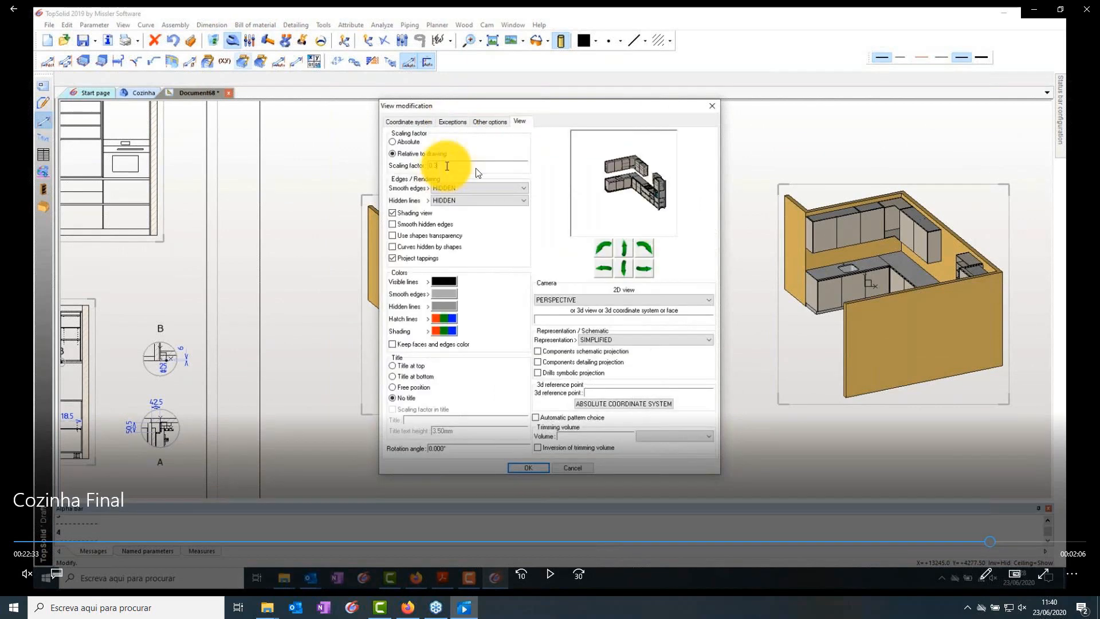
Play through the View modification dialog, pausing on its empty Exceptions filter list at 22:37, and resume playback.
left_click(548, 566)
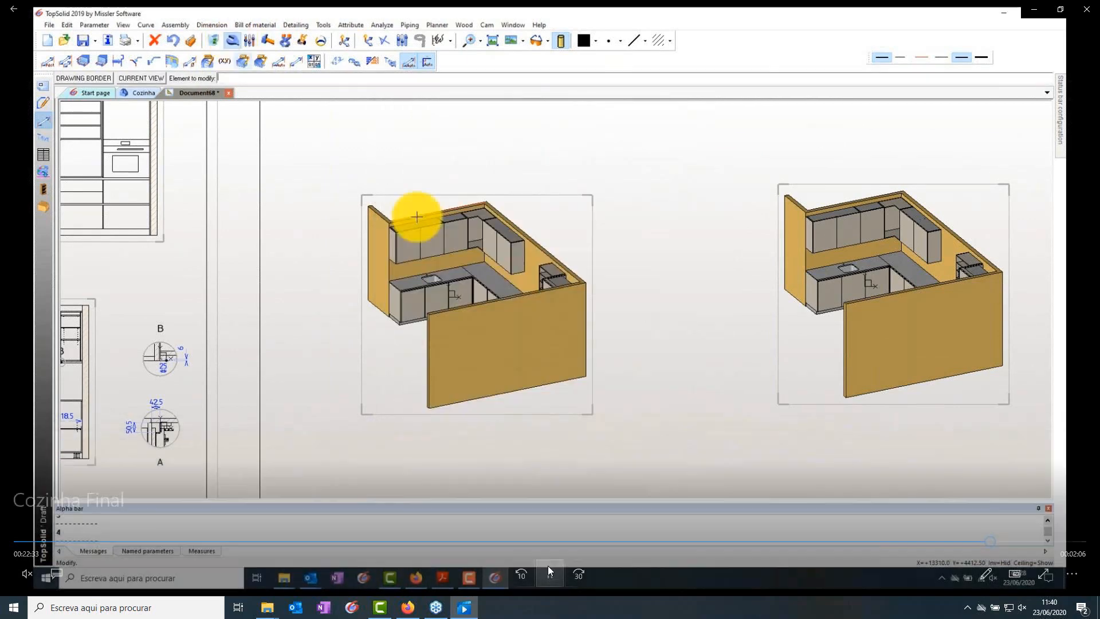
key("space")
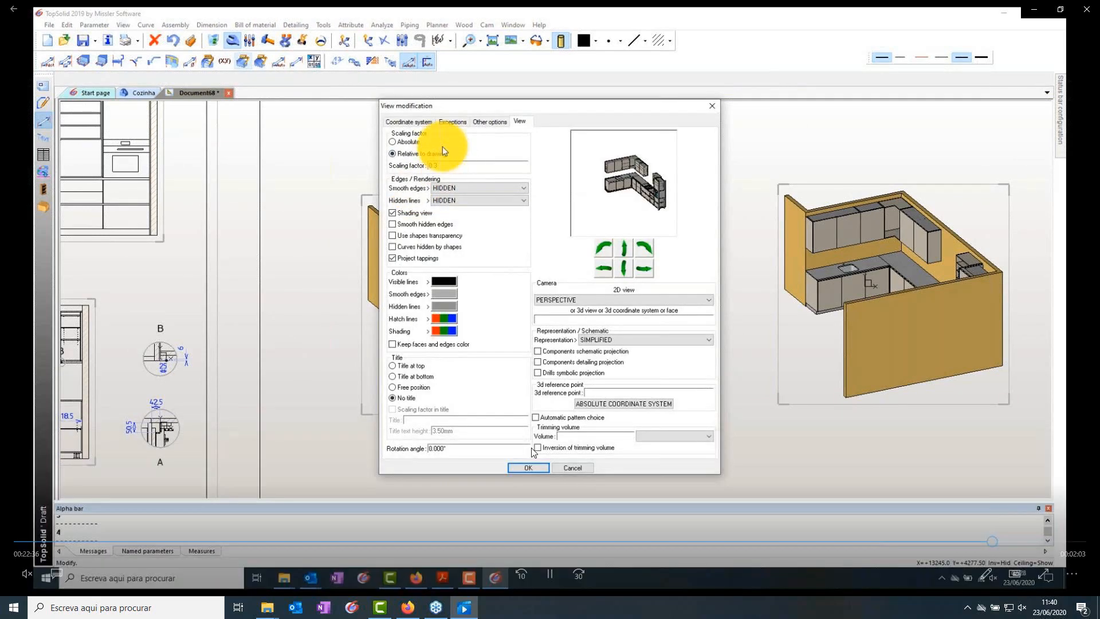
left_click(554, 570)
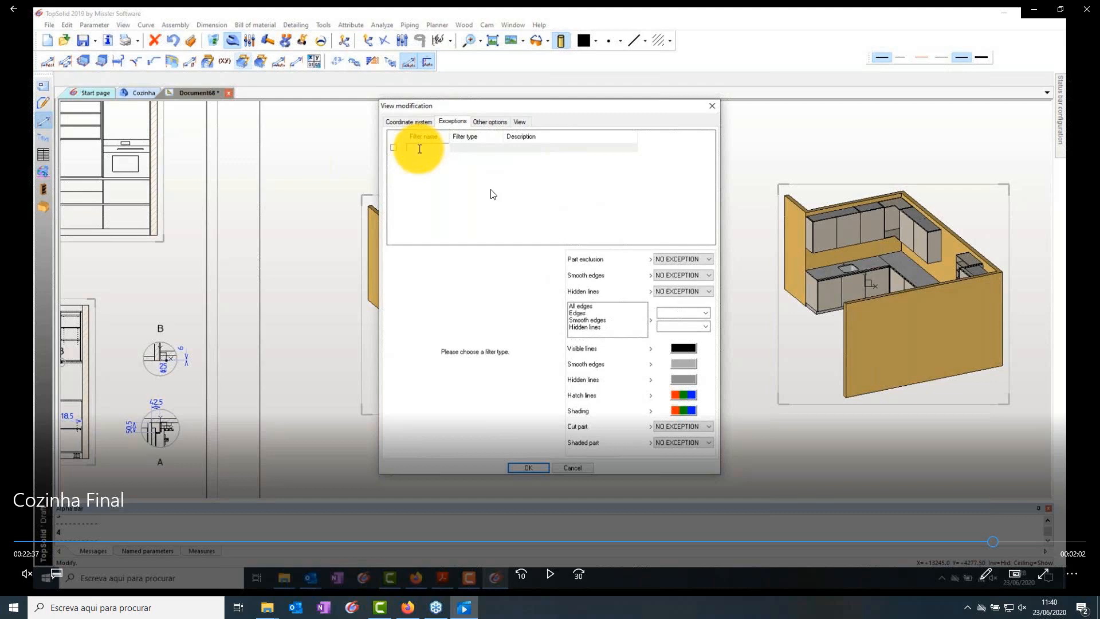
left_click(551, 570)
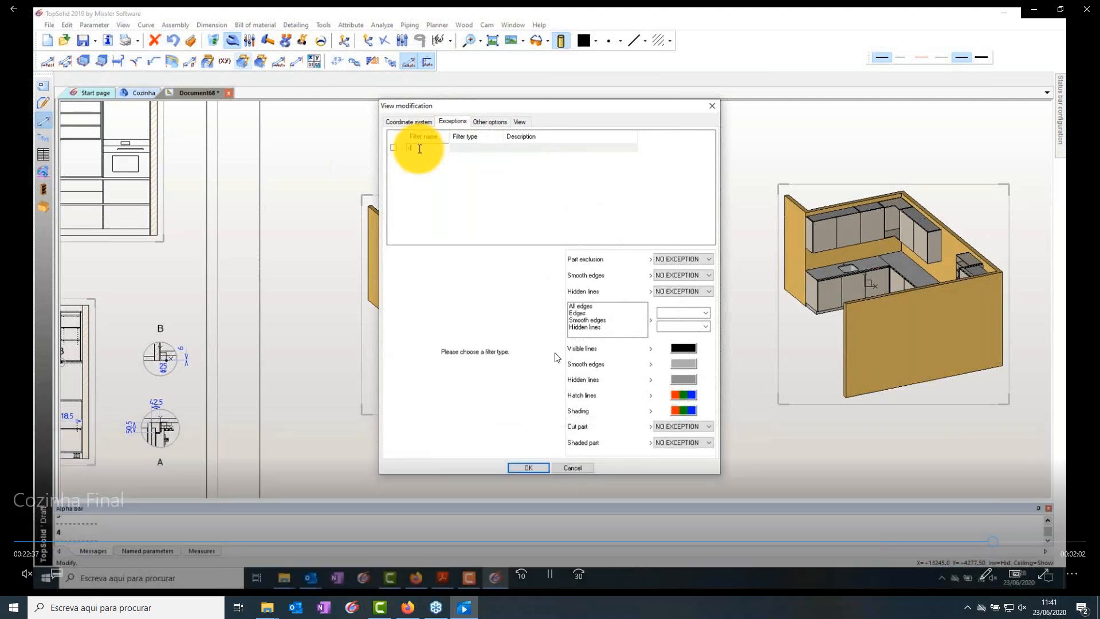
Play the wall exclusion for the perspective view, pausing on the BY LAYER filter at 22:40, the view settings at 22:42 and the view at 22:46.
left_click(548, 571)
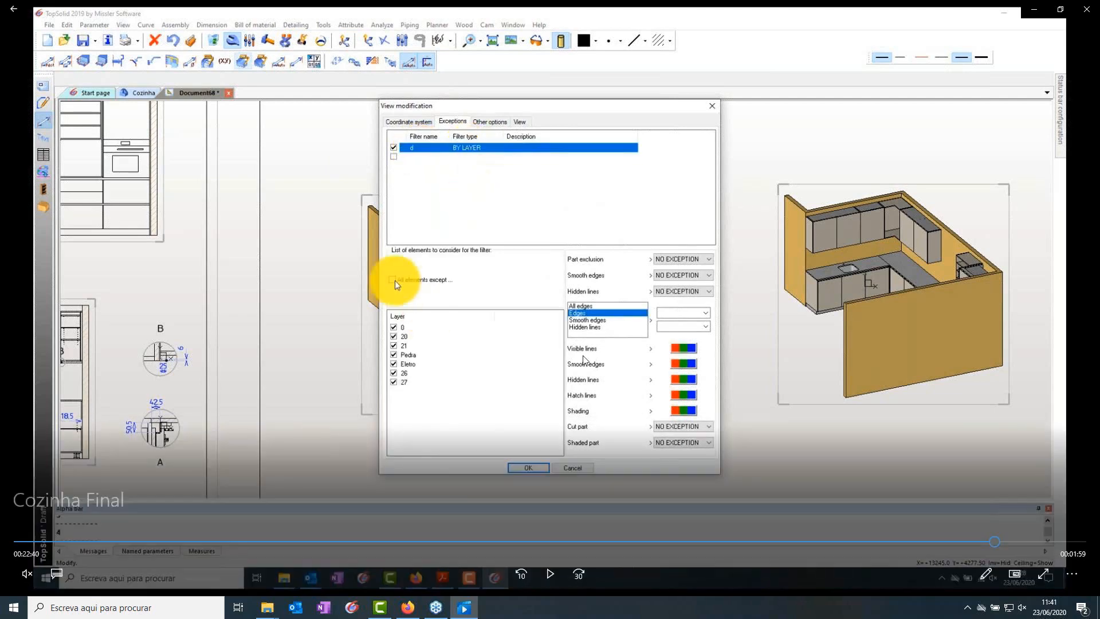
left_click(559, 569)
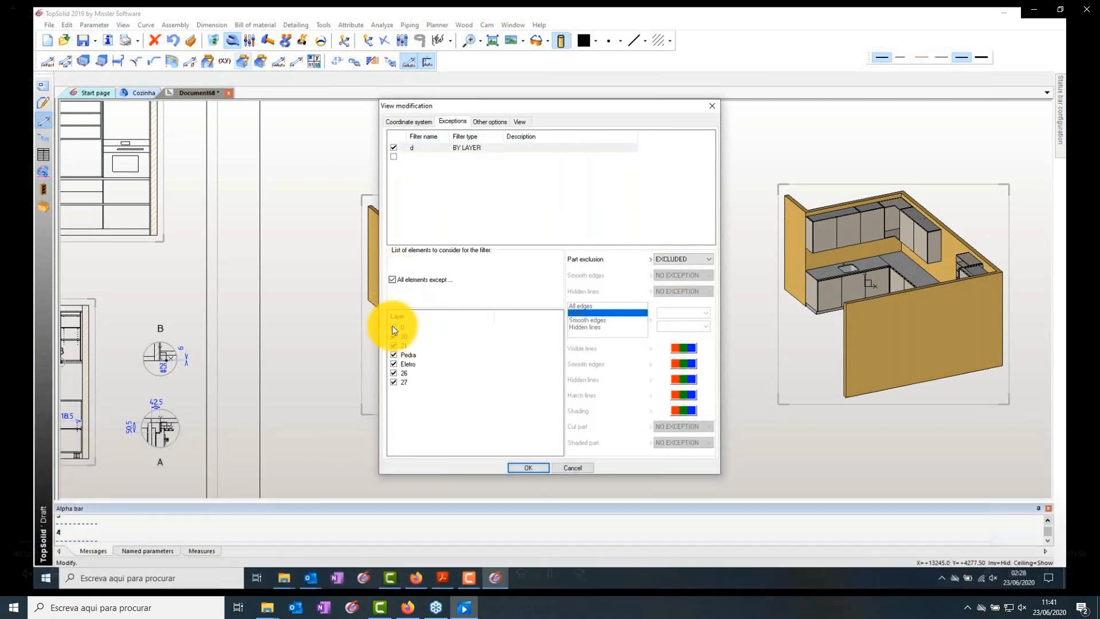
left_click(551, 573)
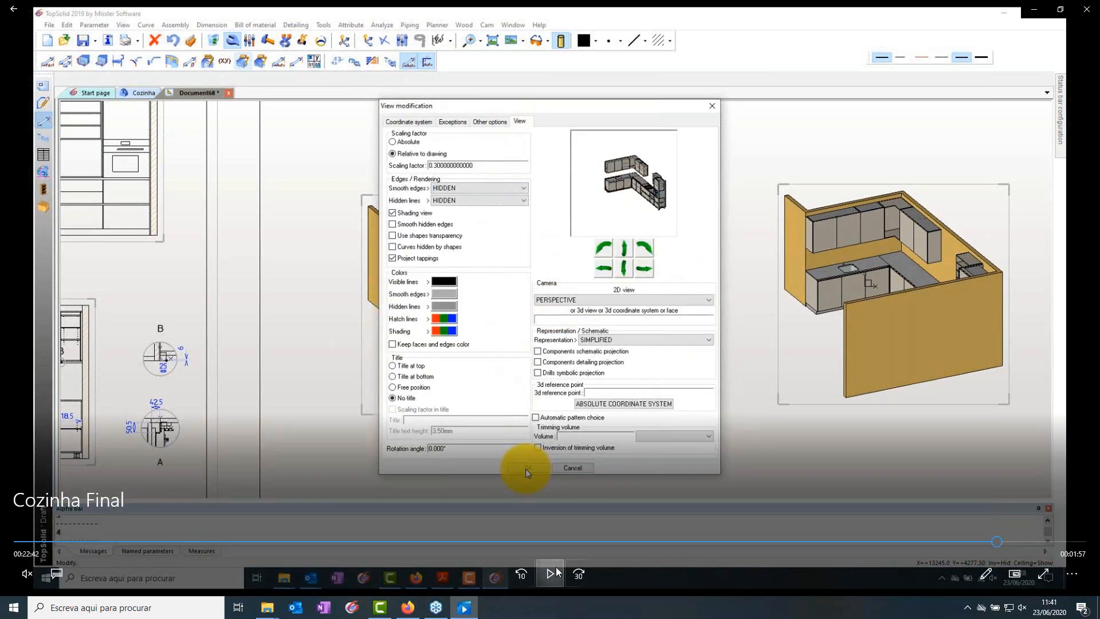
left_click(551, 573)
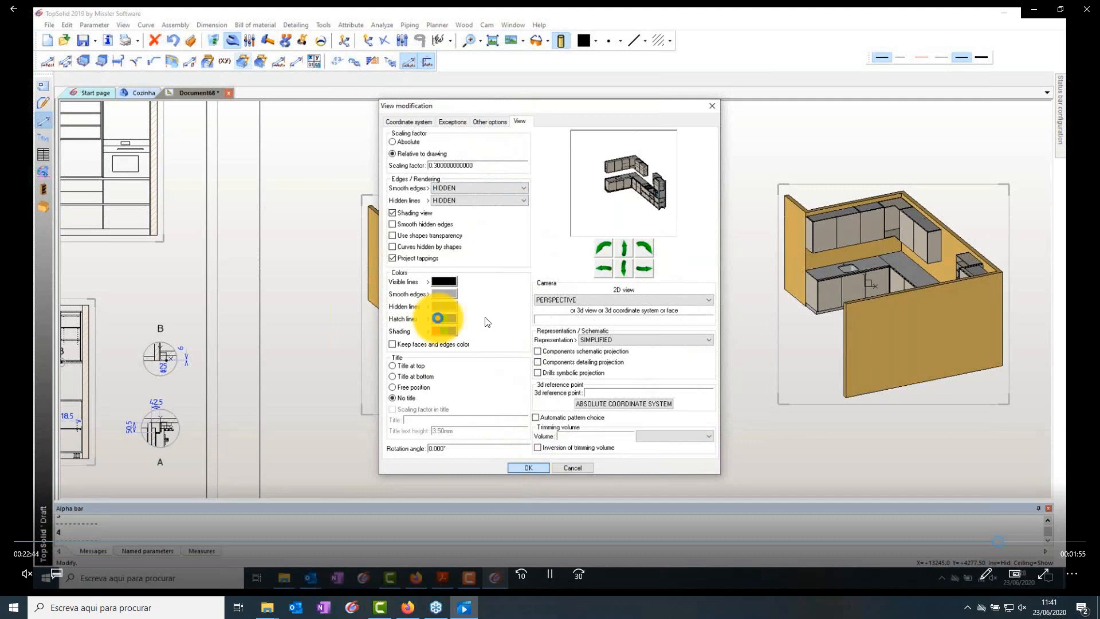
key("space")
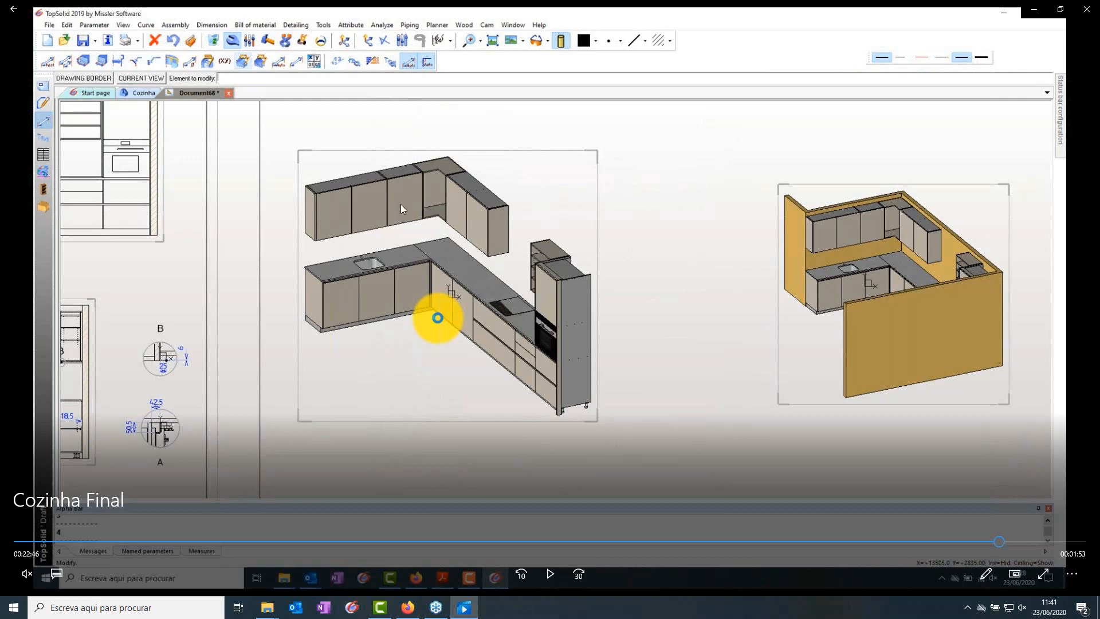
left_click(552, 562)
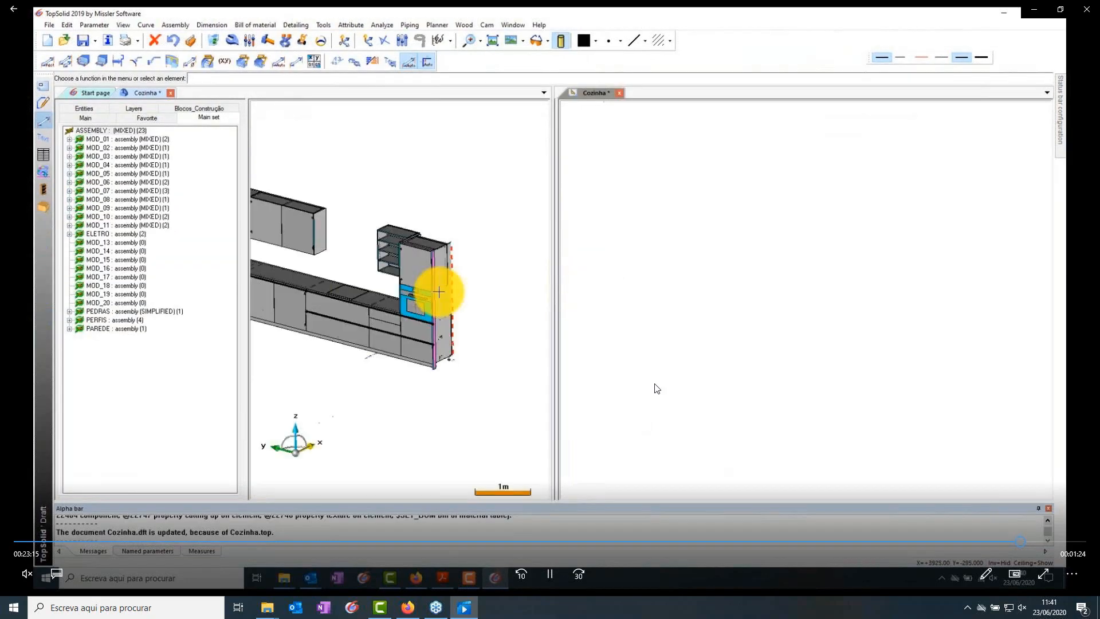
Play the Cozinha model and draft shown side by side, pausing at 23:17 and on the View modification camera settings at 23:21 and 23:22.
left_click(557, 570)
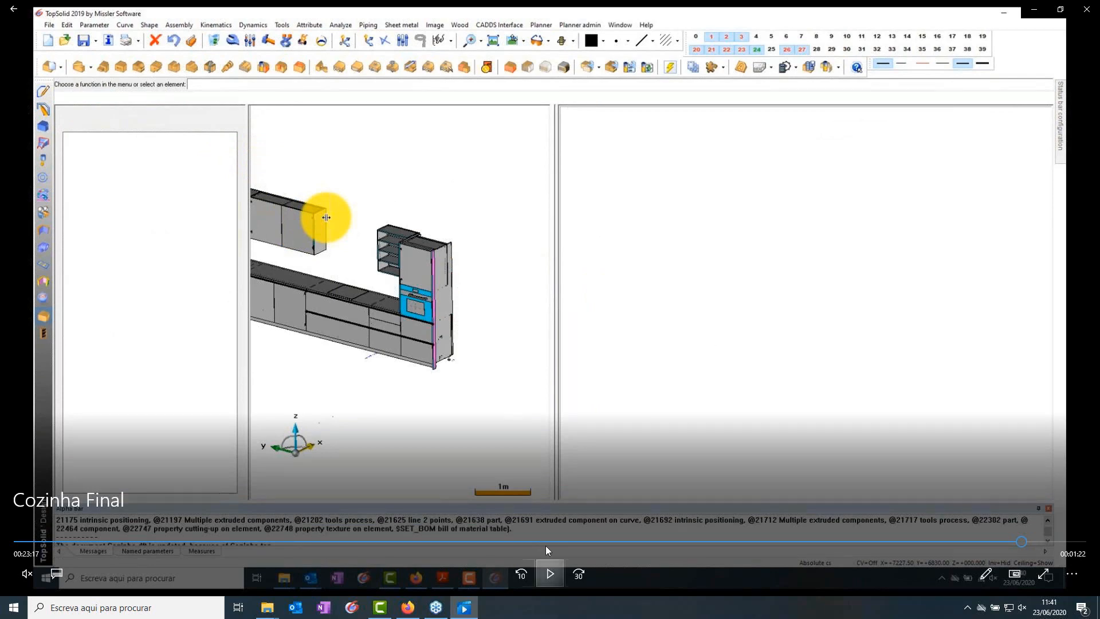
key("space")
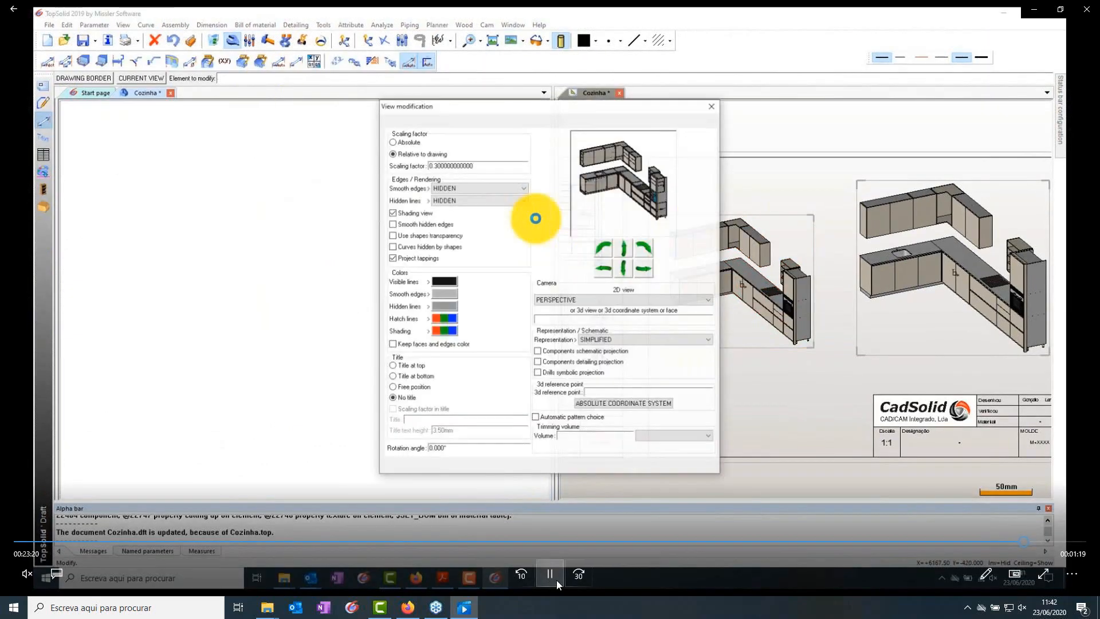
left_click(555, 579)
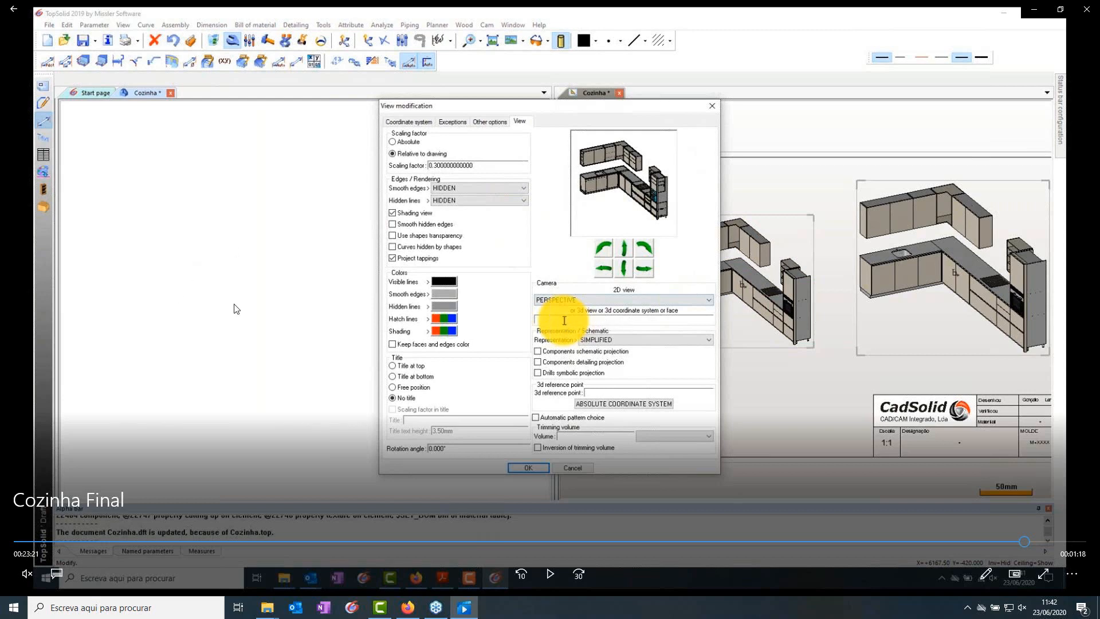
left_click(552, 572)
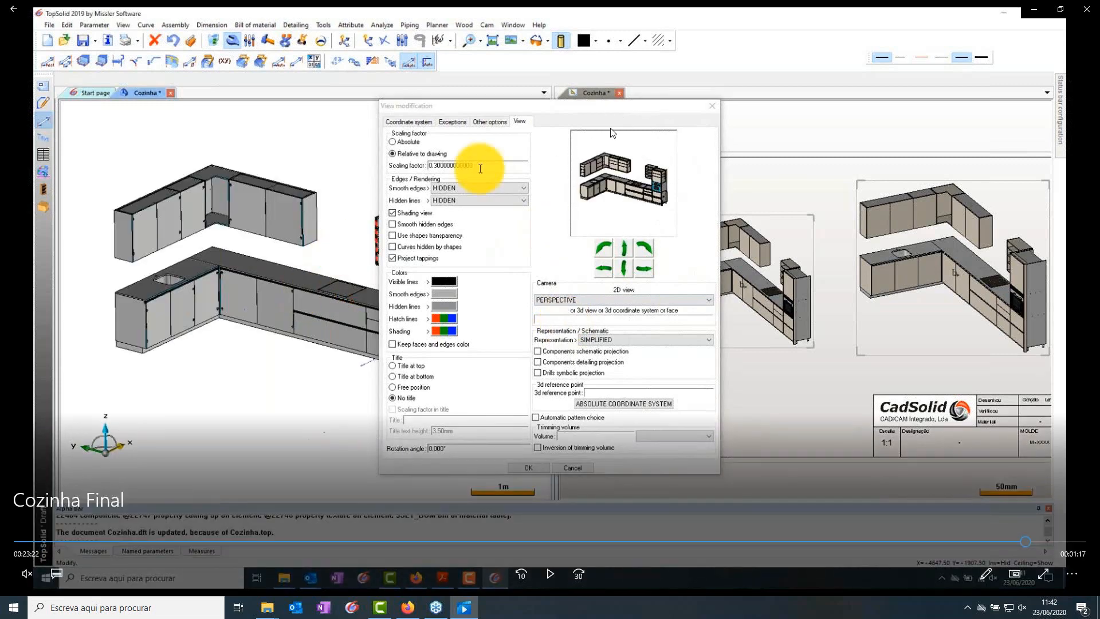
left_click(551, 572)
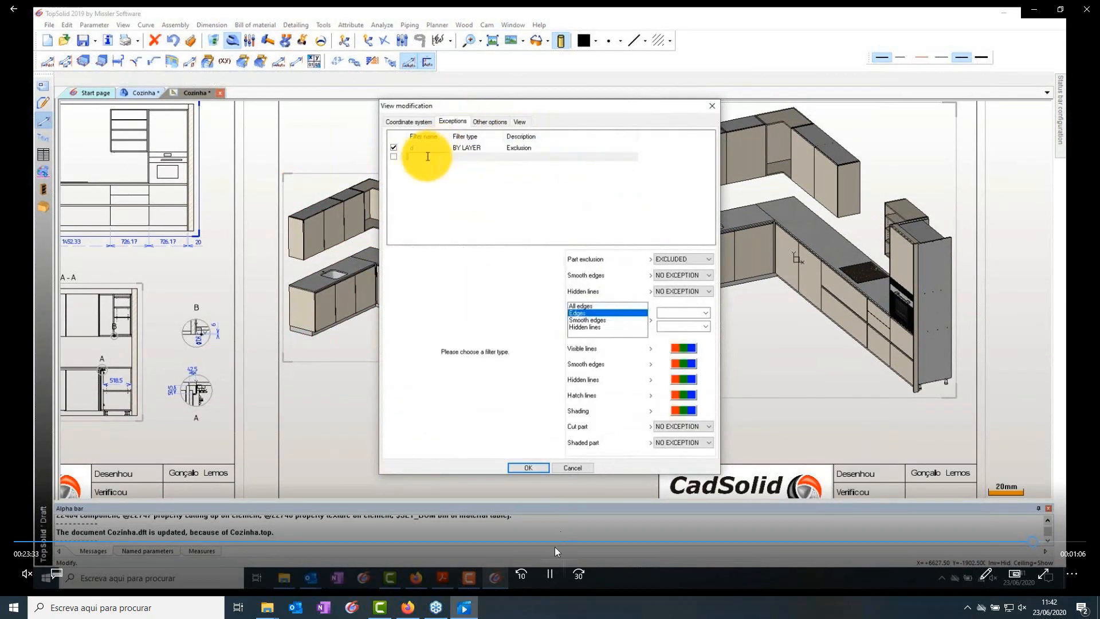
Play the second exception filter, pausing on its name at 23:33, the BY CRITERIA type at 23:38 and the view without fronts at 23:50.
left_click(549, 574)
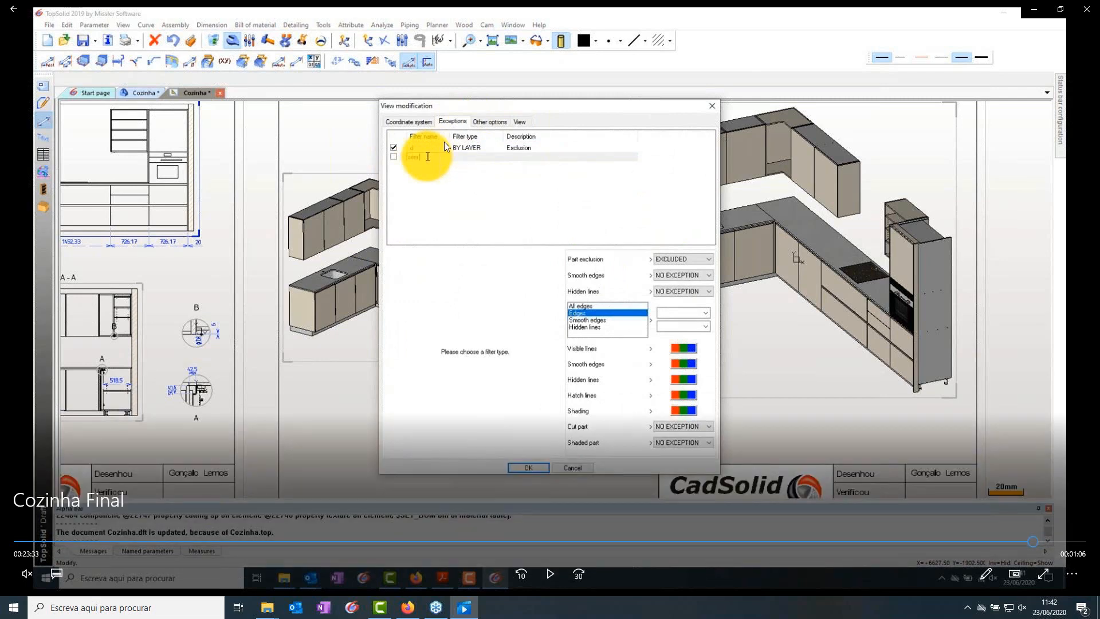
left_click(541, 564)
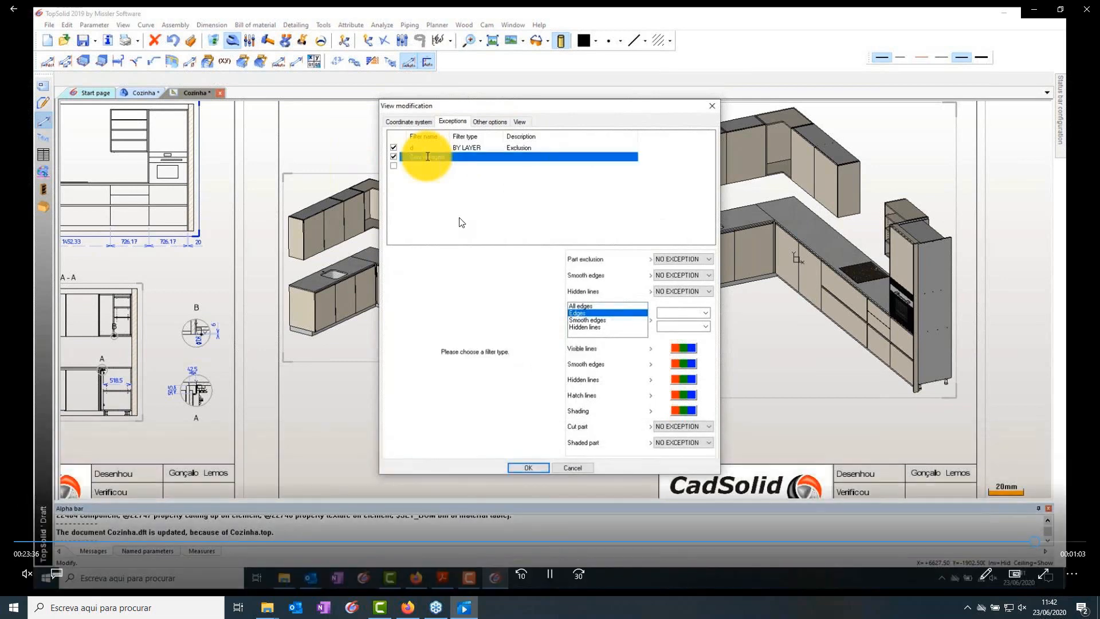
left_click(550, 567)
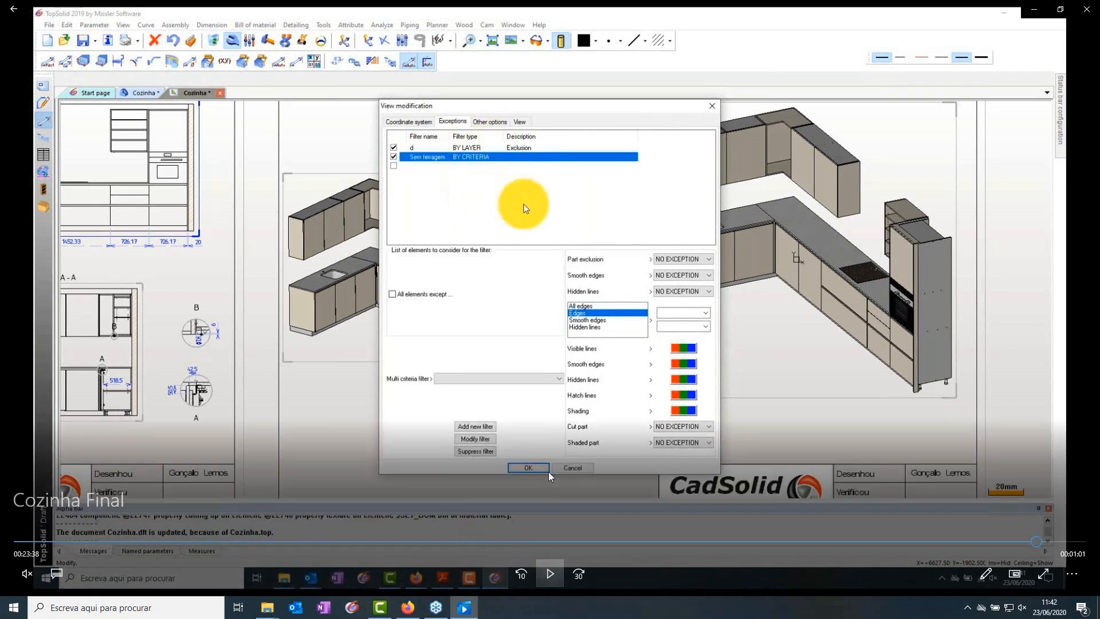
left_click(550, 576)
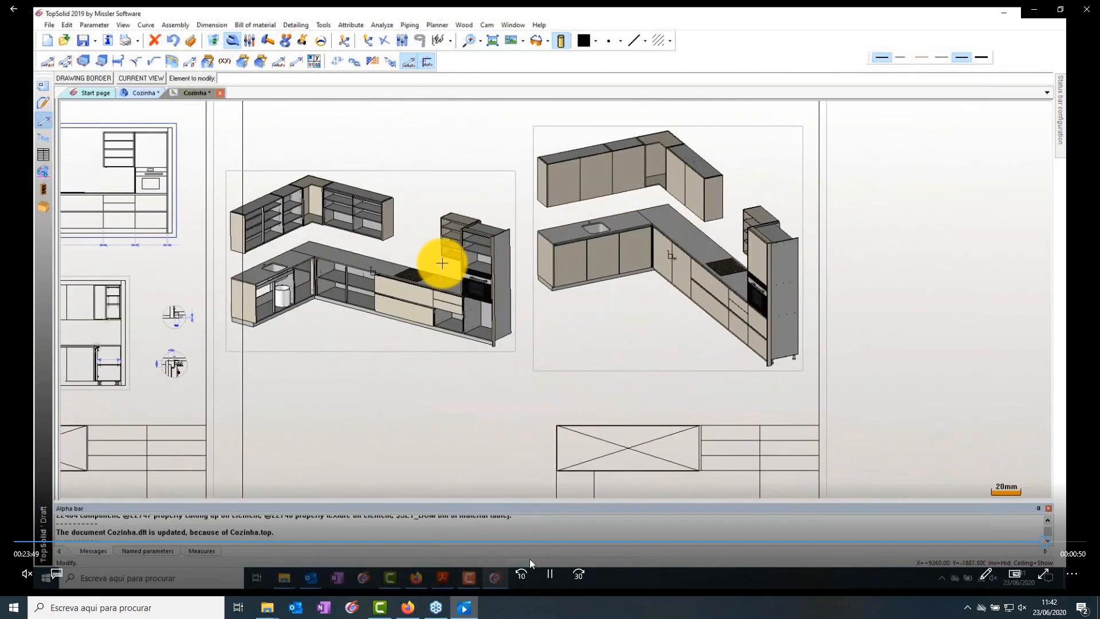
key("space")
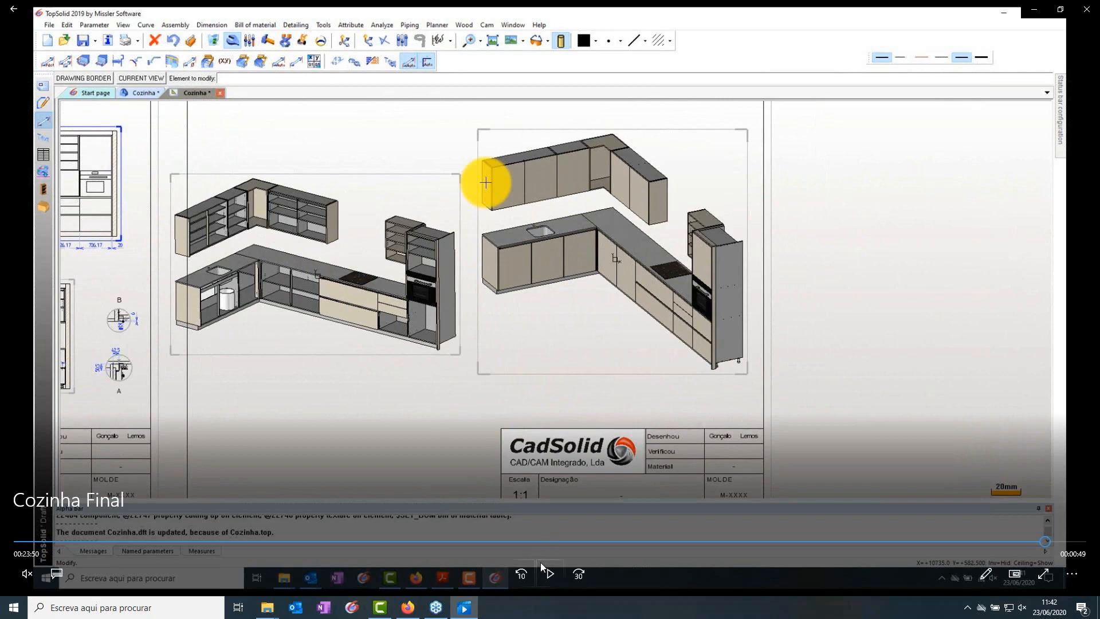
left_click(551, 574)
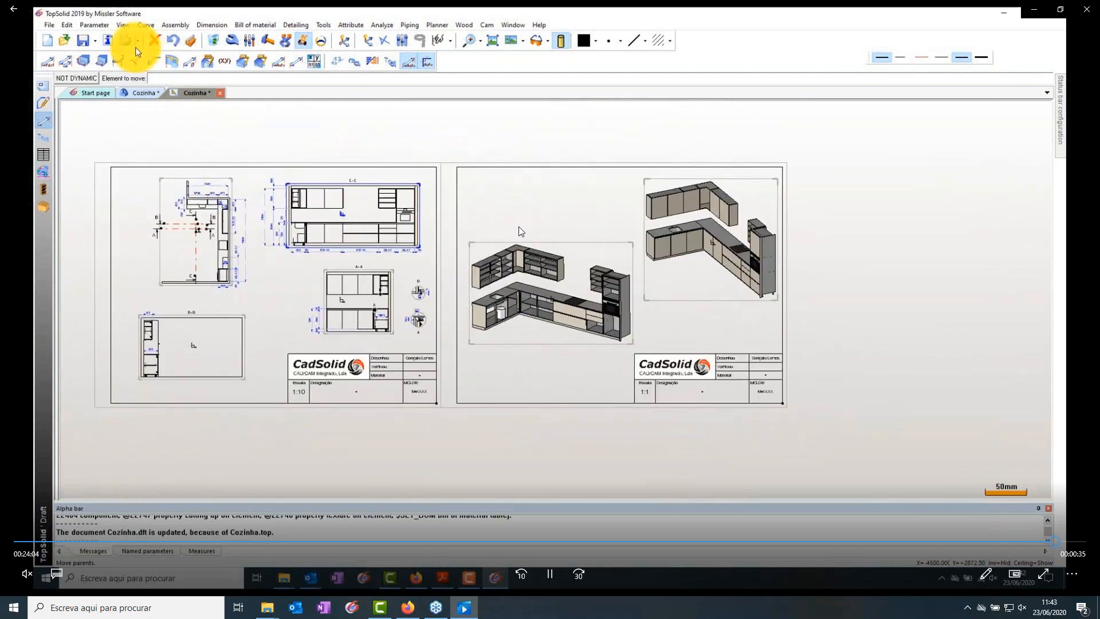
Play the drawing's printing to PDF, pausing on the Imprimir dialog at 24:06 and 24:08 and on PDFCreator's merge window at 24:23.
left_click(548, 572)
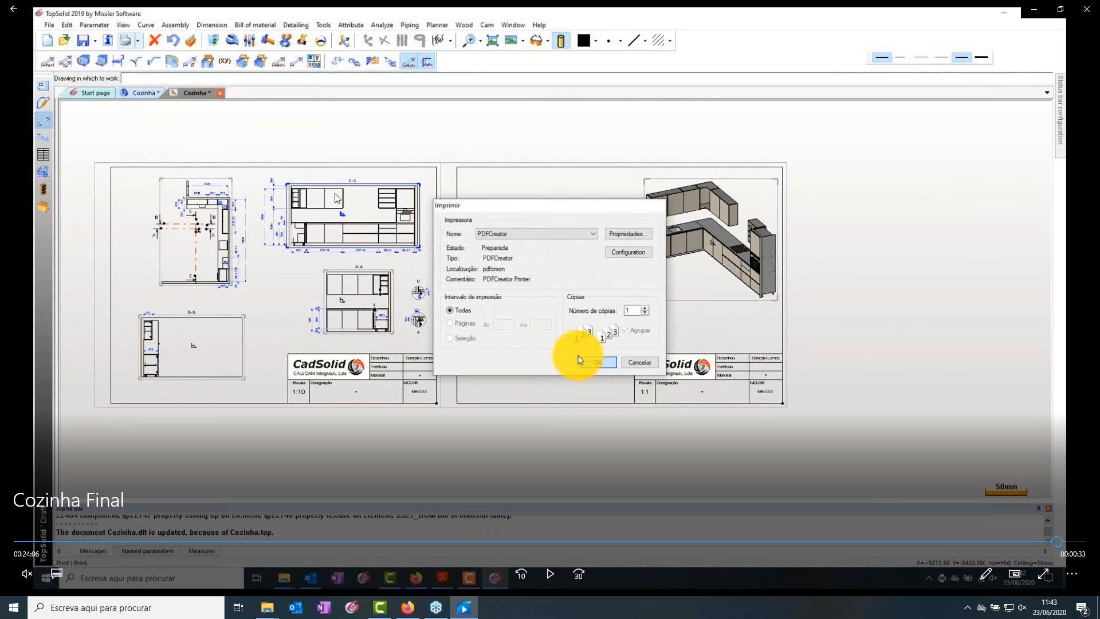
left_click(550, 574)
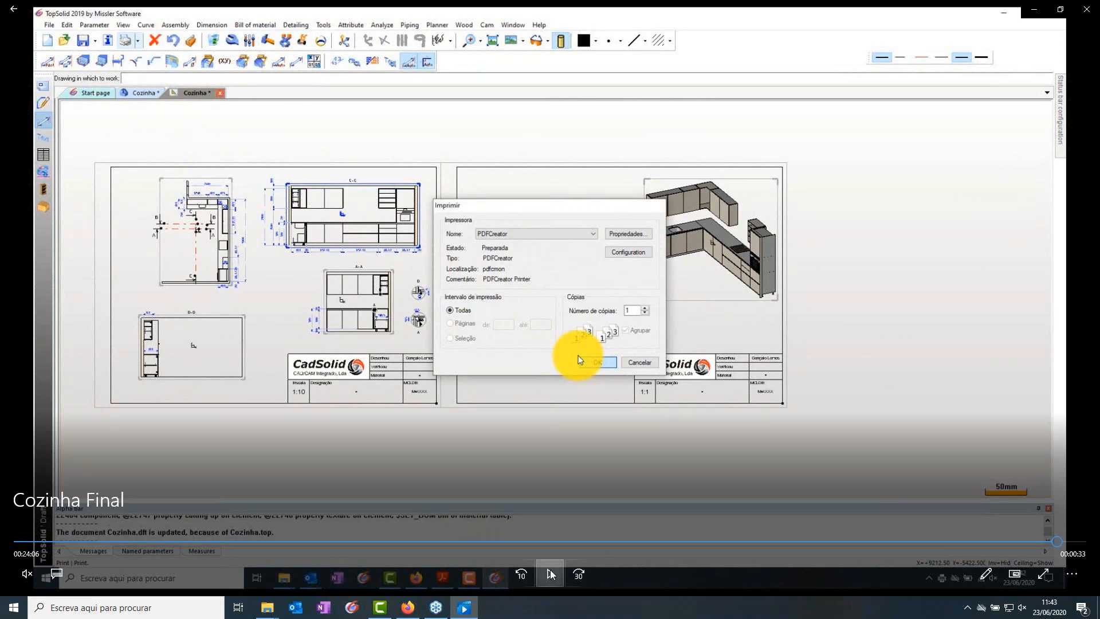
left_click(550, 573)
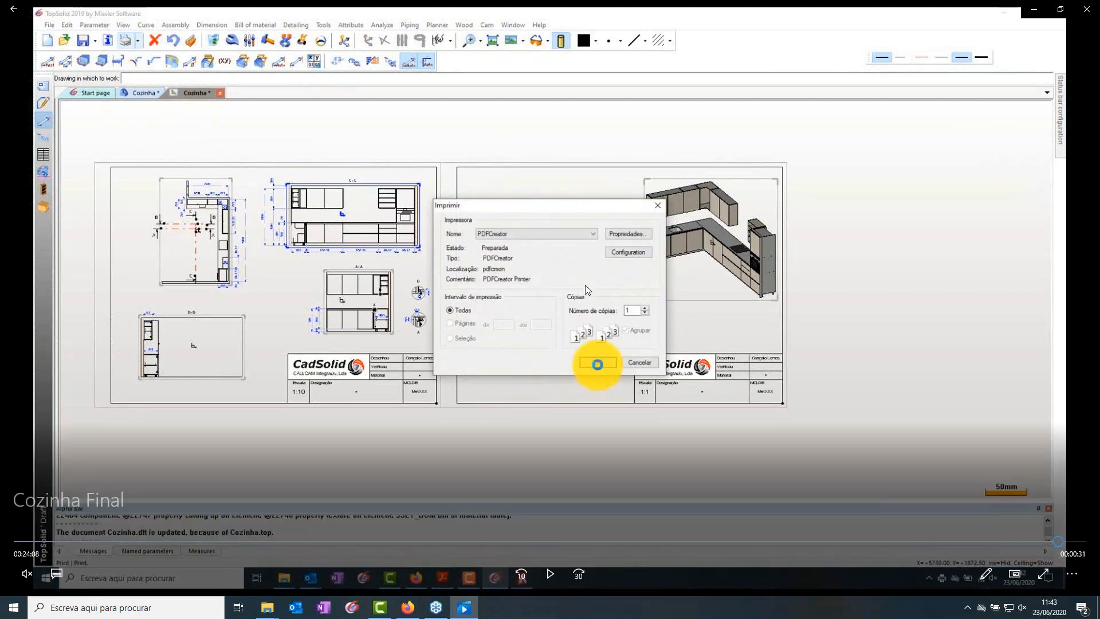
left_click(551, 573)
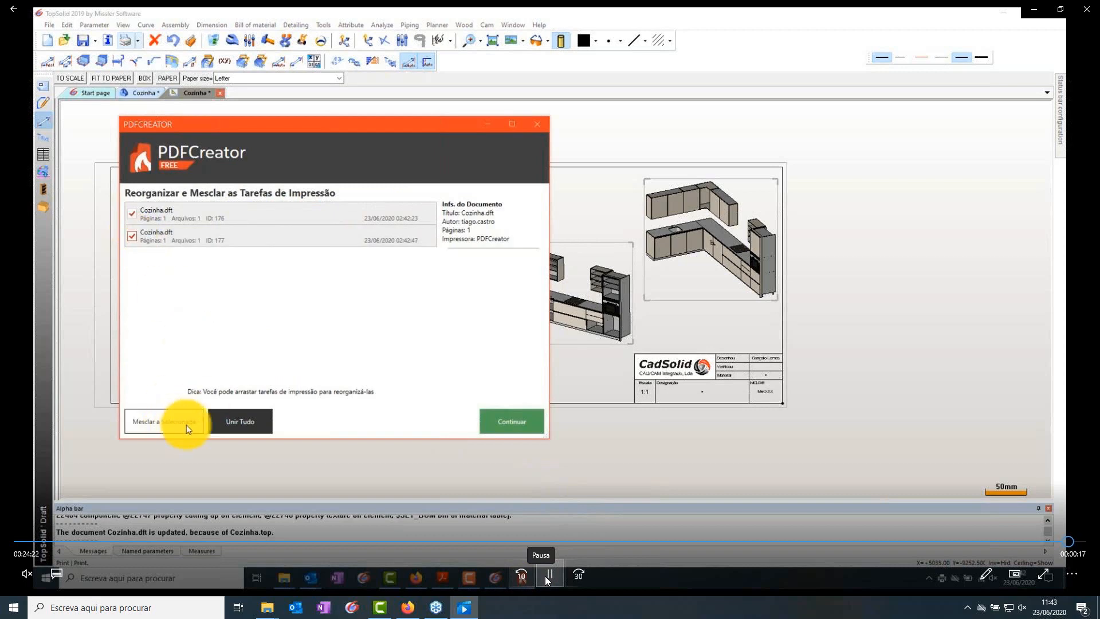
left_click(548, 580)
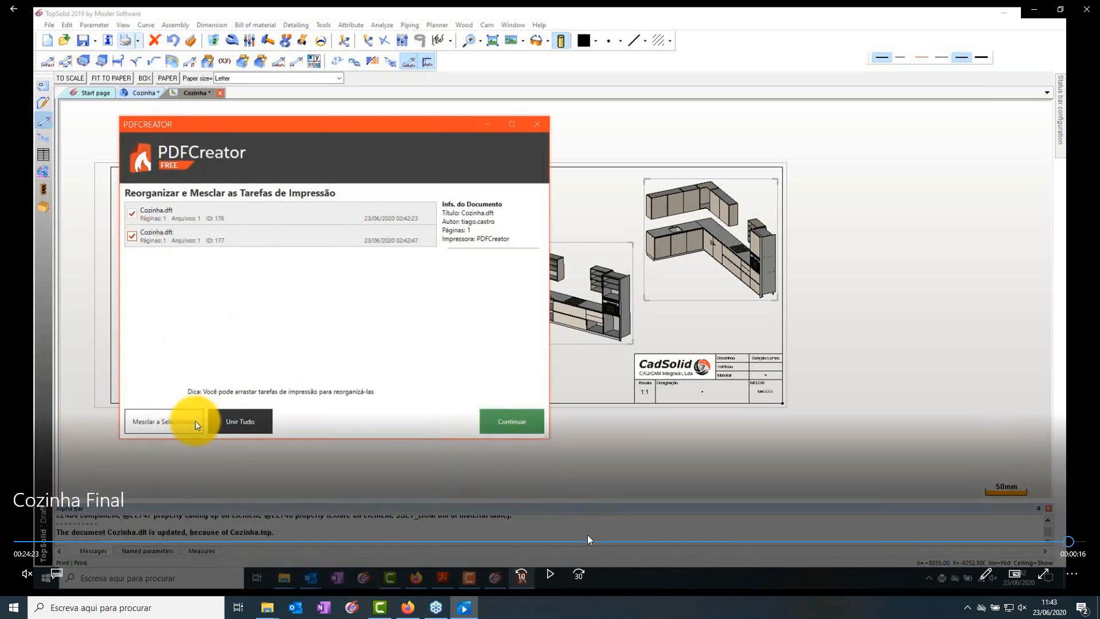
left_click(551, 573)
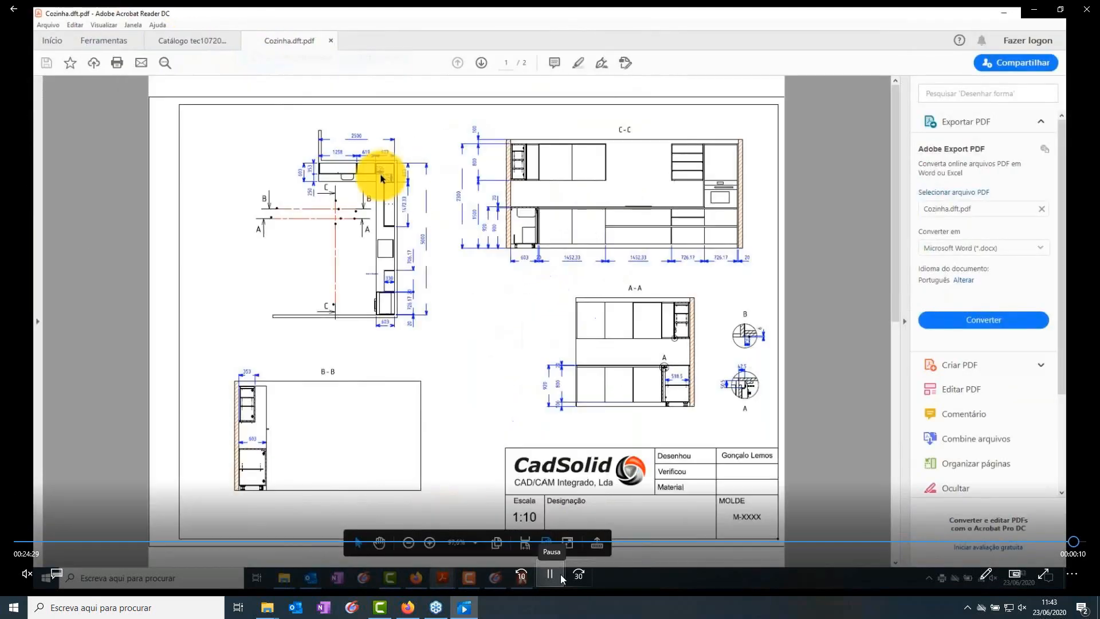
Play the Cozinha.dft.pdf review to the end, pausing on page 1 at 24:30 and page 2 at 24:35, and minimize the player window.
left_click(560, 574)
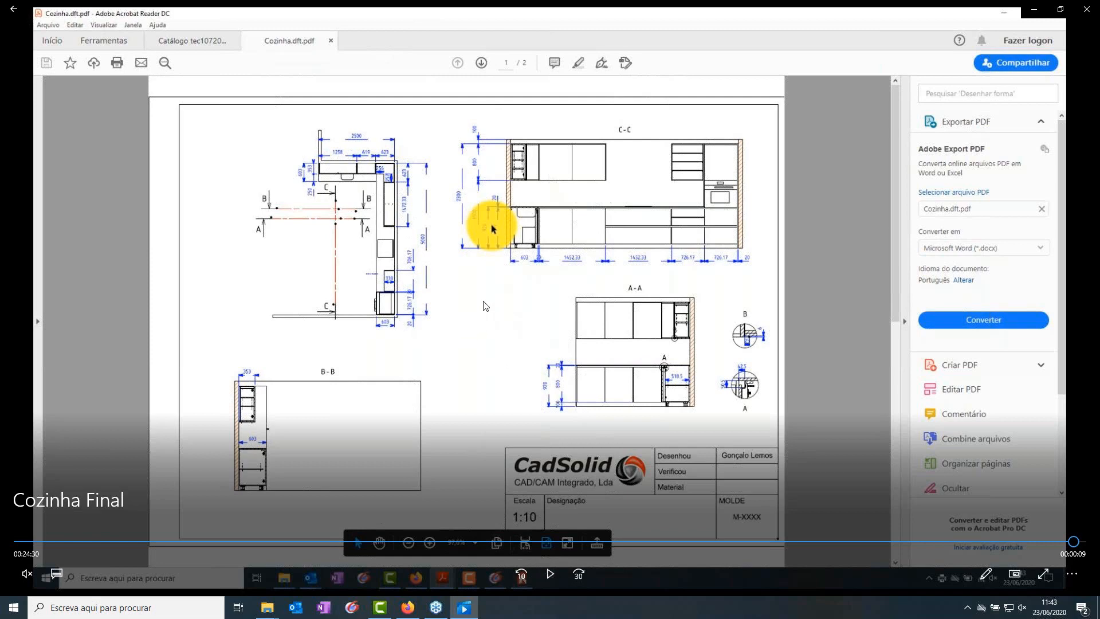
left_click(550, 573)
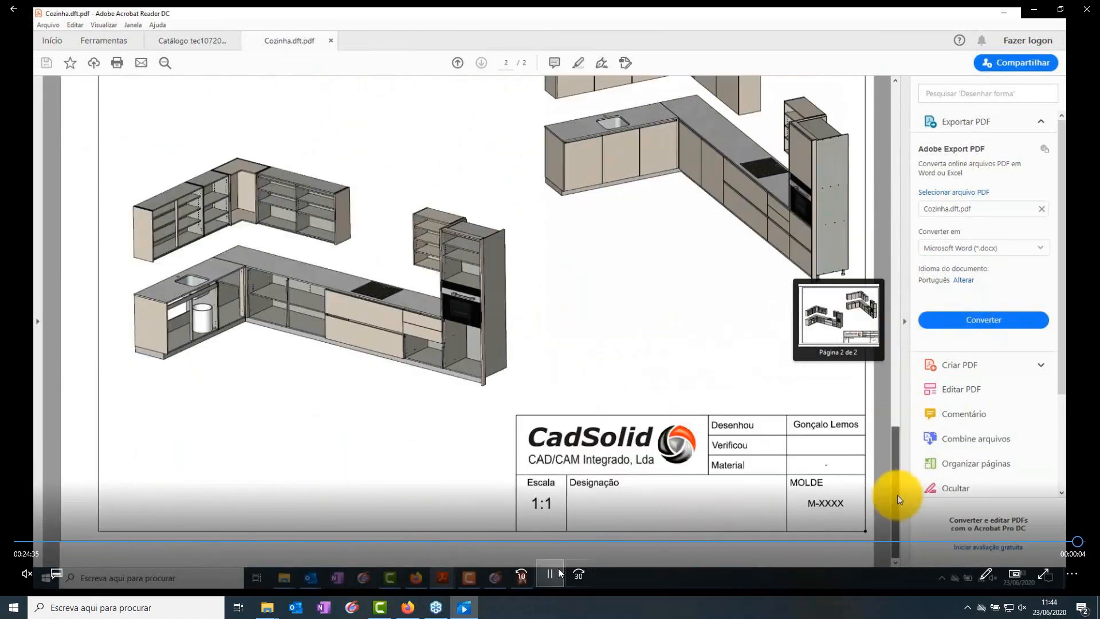
left_click(551, 573)
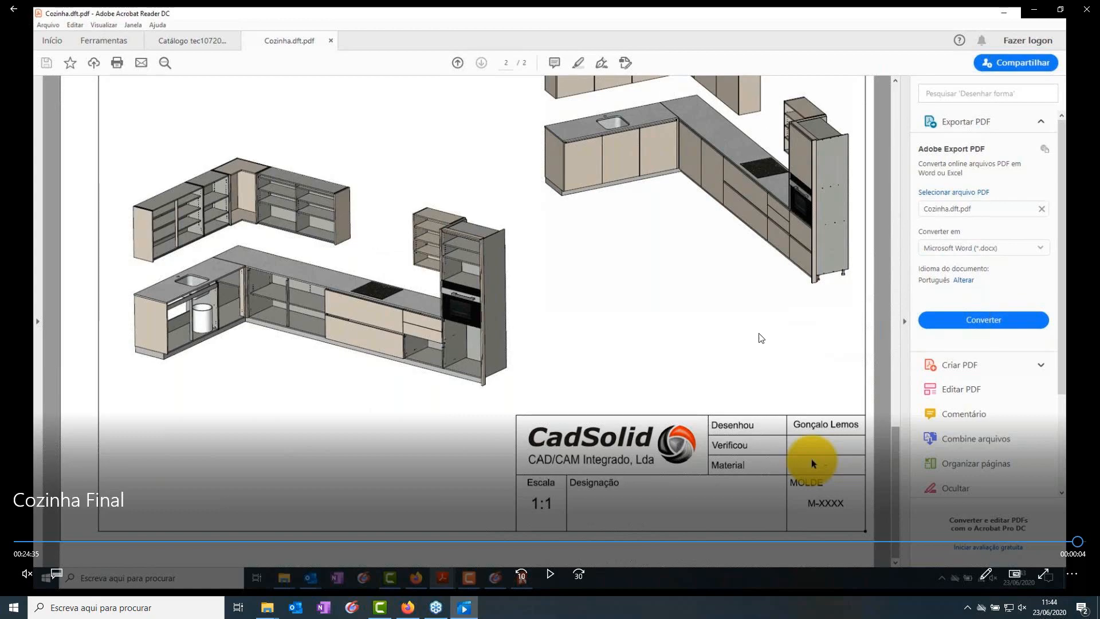
left_click(555, 562)
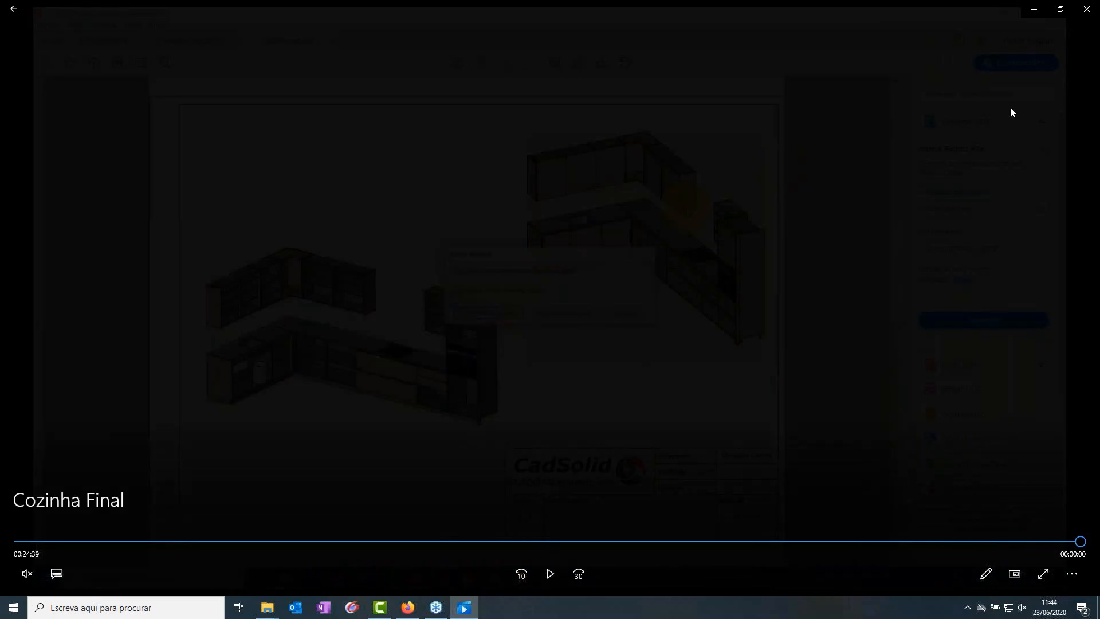
left_click(1033, 10)
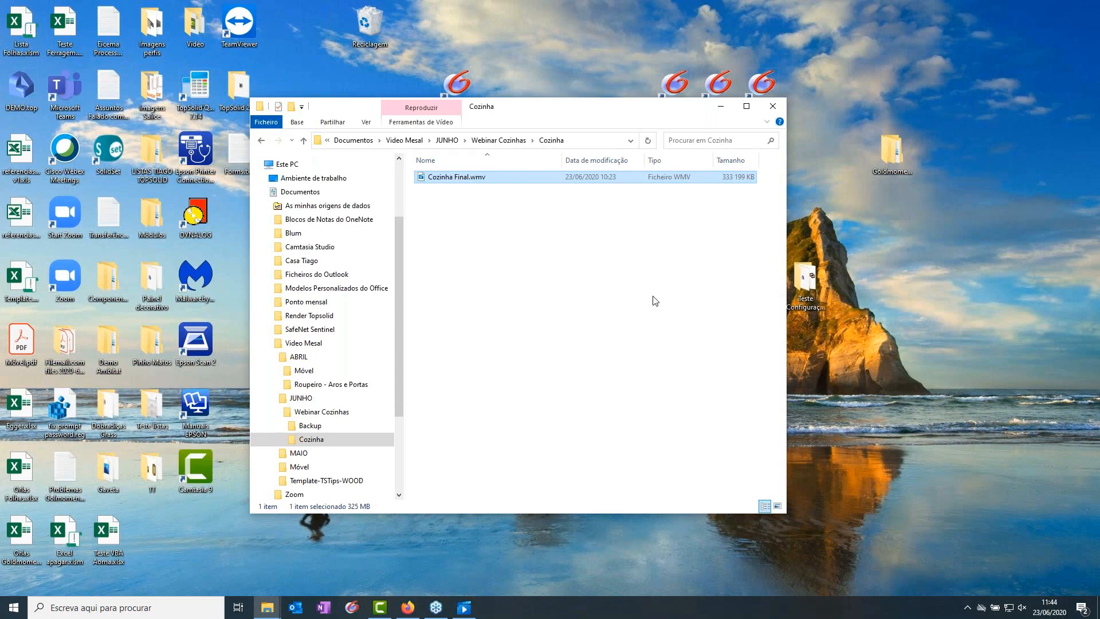
left_click(467, 608)
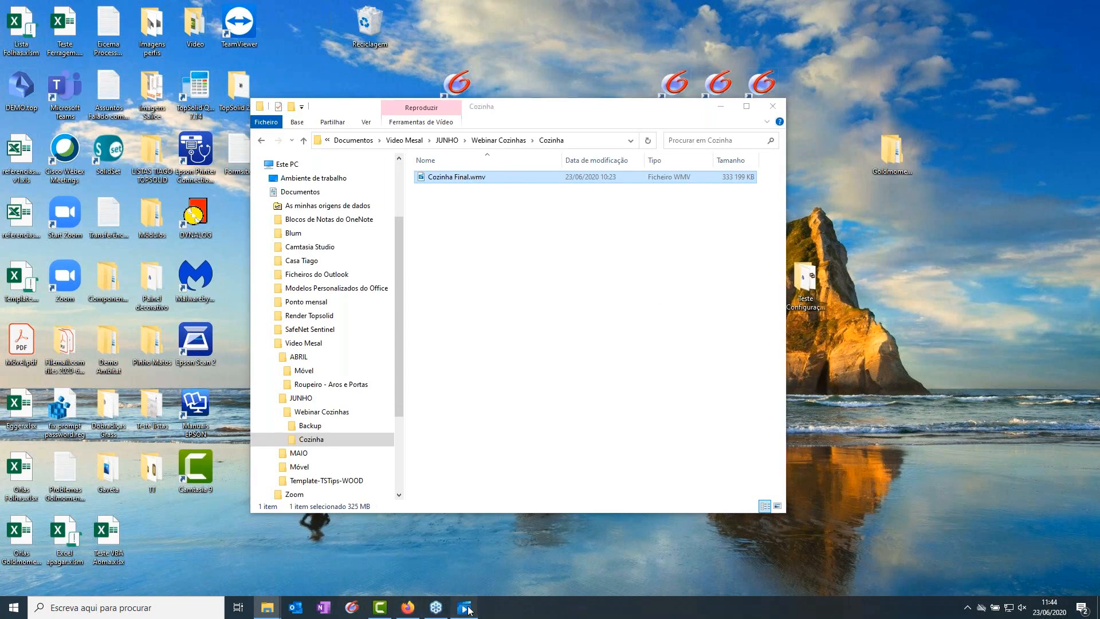